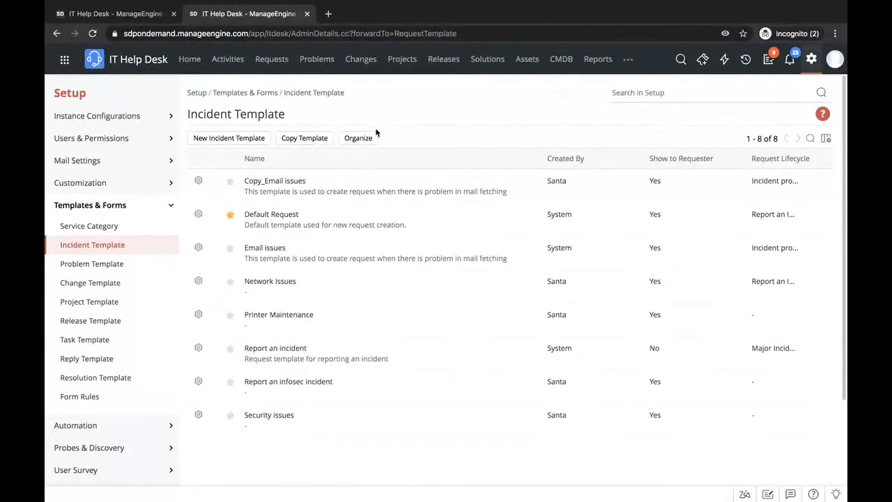
# - Open the Copy_Email issues incident template and add a new section directly above the Requester Details Section
pyautogui.click(273, 184)
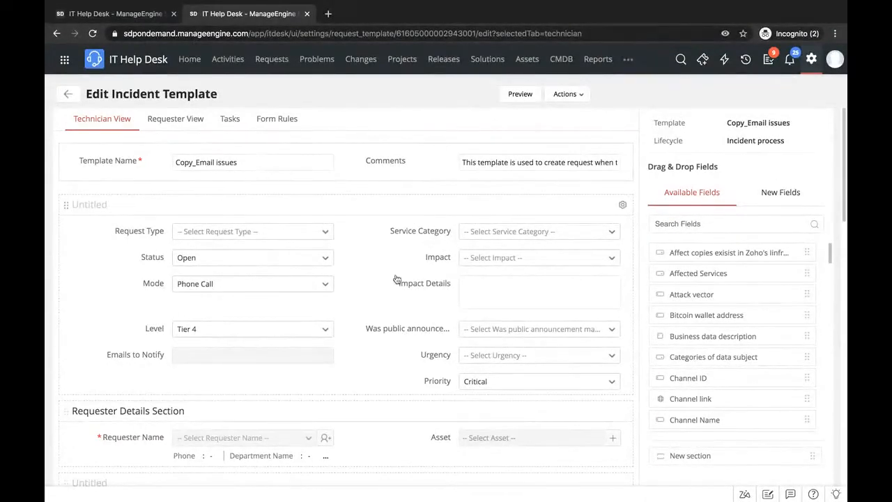
pyautogui.click(691, 456)
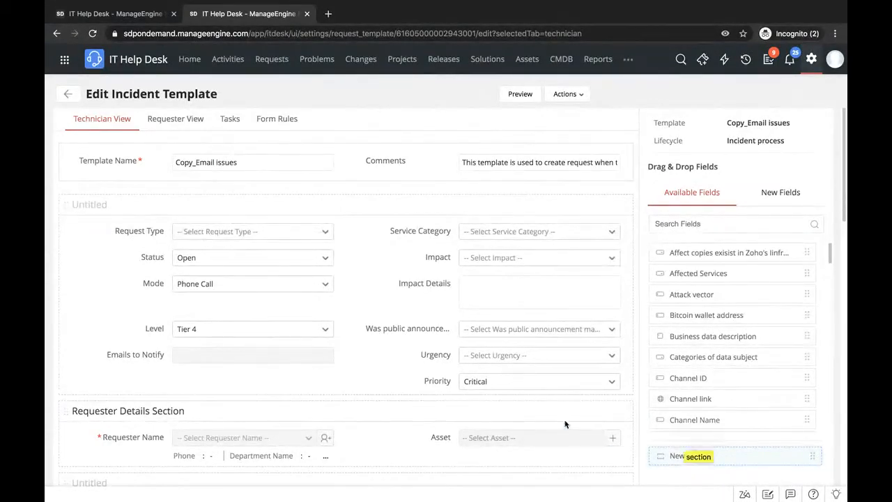
pyautogui.moveTo(714, 456); pyautogui.dragTo(426, 302)
pyautogui.scroll(2, 426, 302)
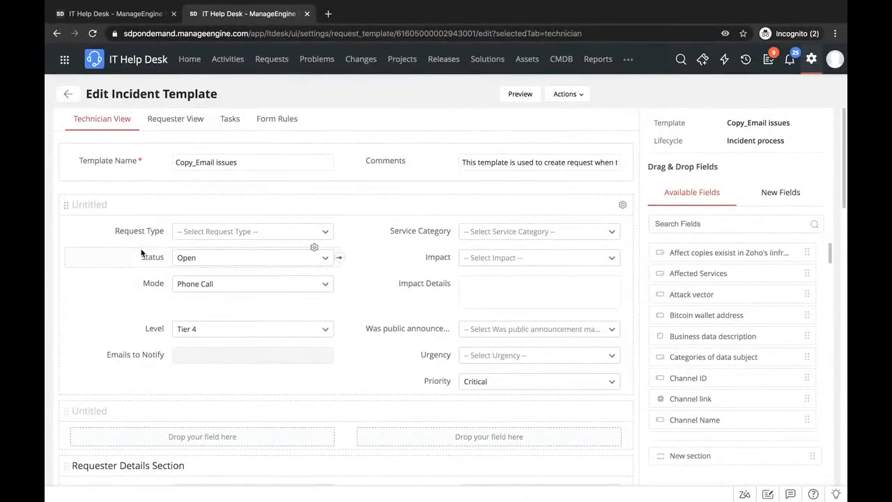
# - Name the first section "Request details" and place the available "Affect copies exisist in Zoho's" field beneath Service Category
pyautogui.click(105, 205)
pyautogui.write('Req')
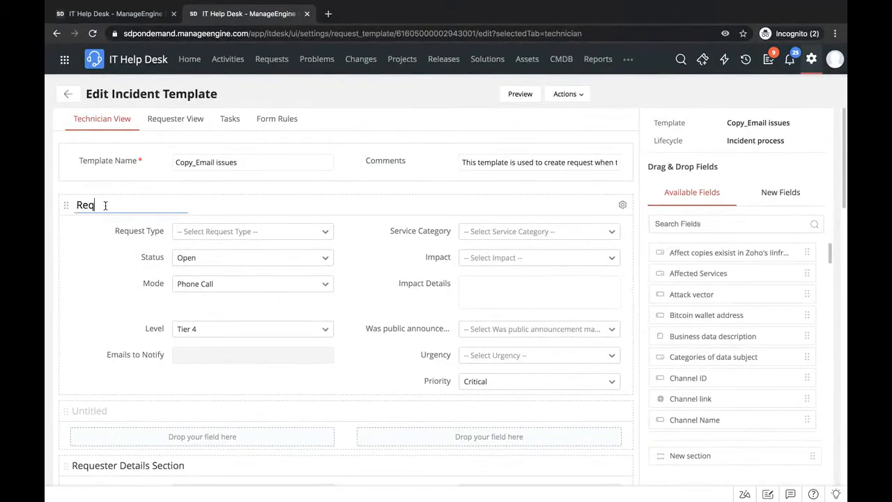
pyautogui.write('uest details')
pyautogui.scroll(-4, 126, 268)
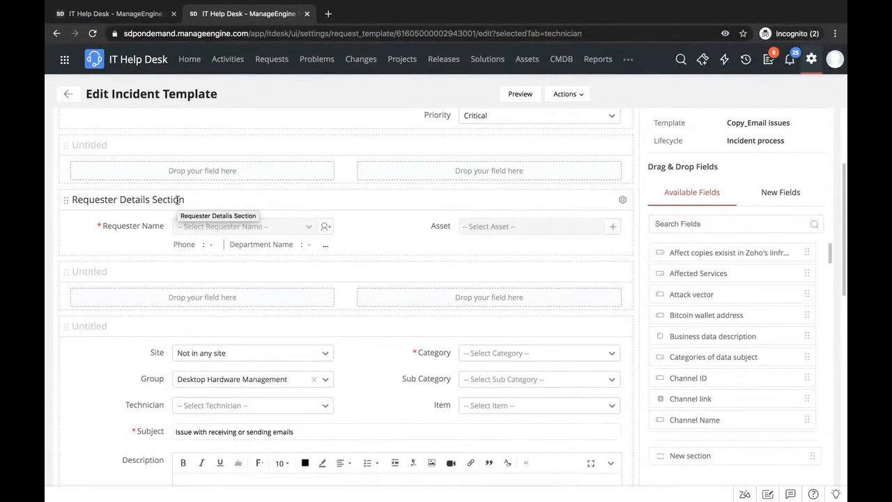
pyautogui.scroll(4, 177, 200)
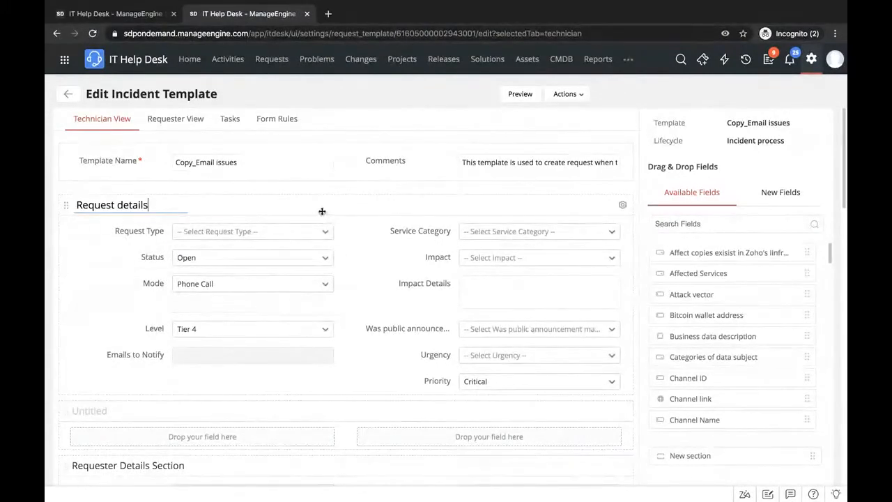
pyautogui.moveTo(729, 254); pyautogui.dragTo(476, 265)
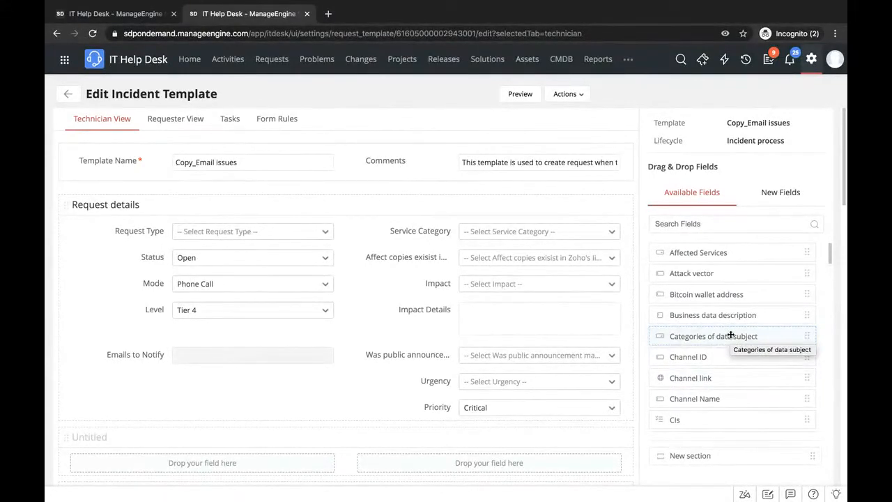
# - Open Setup in a new browser tab and search for additional fields to open the Request Additional Fields list
pyautogui.rightClick(808, 63)
pyautogui.click(778, 67)
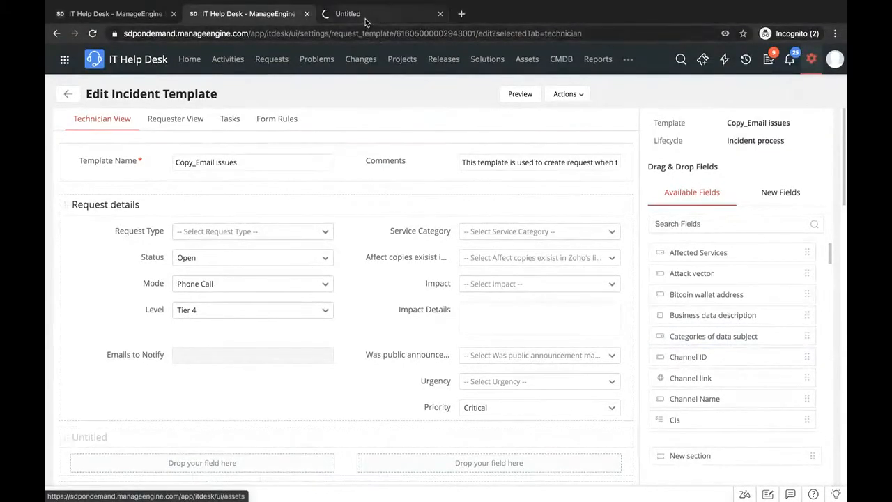
pyautogui.click(364, 14)
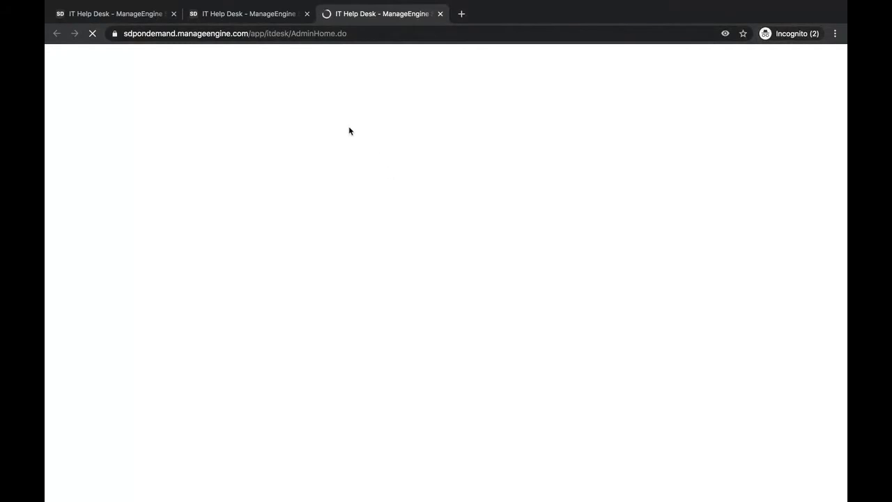
pyautogui.click(372, 104)
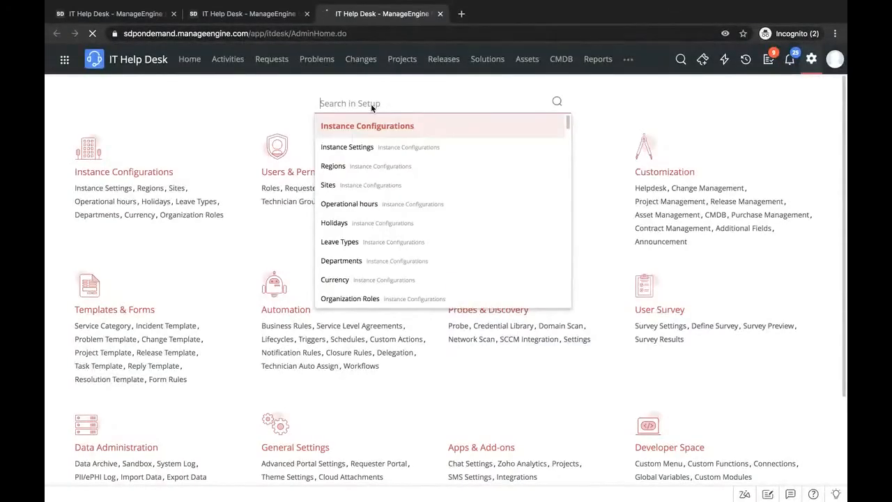
pyautogui.write('additional fiel')
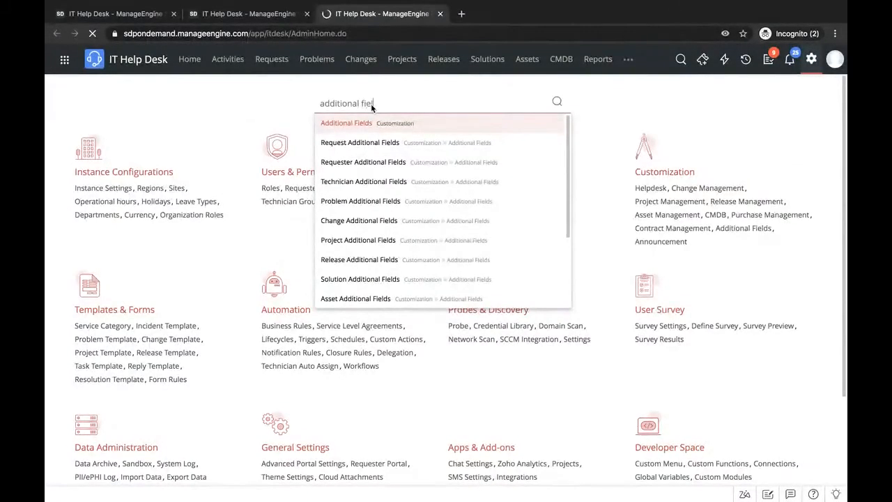
pyautogui.press('Return')
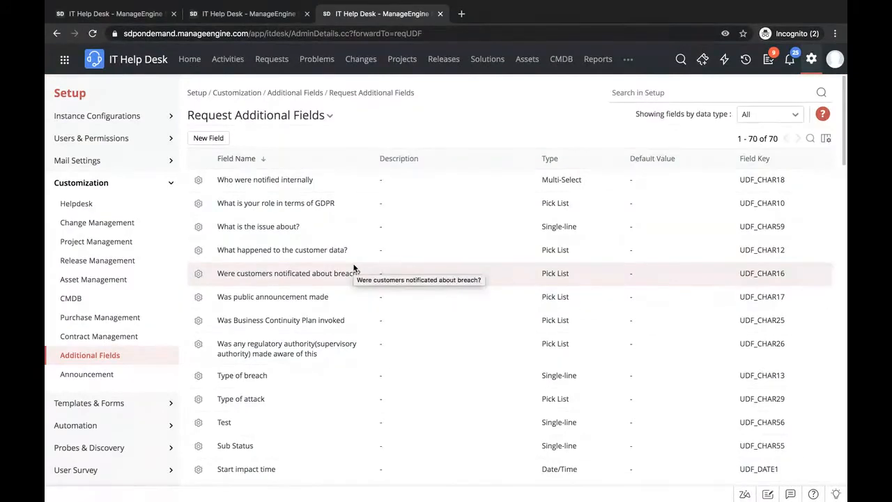
# - Start a new request additional field, examine the available field types, and cancel without saving
pyautogui.click(207, 140)
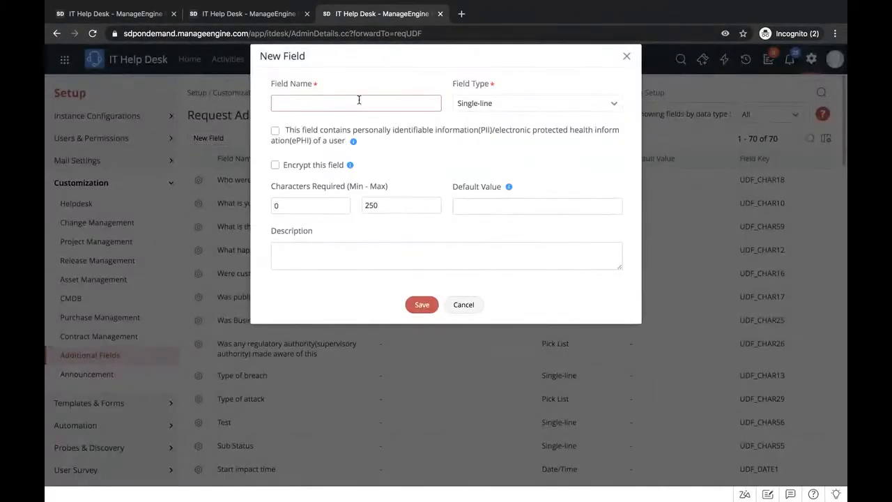
pyautogui.click(489, 110)
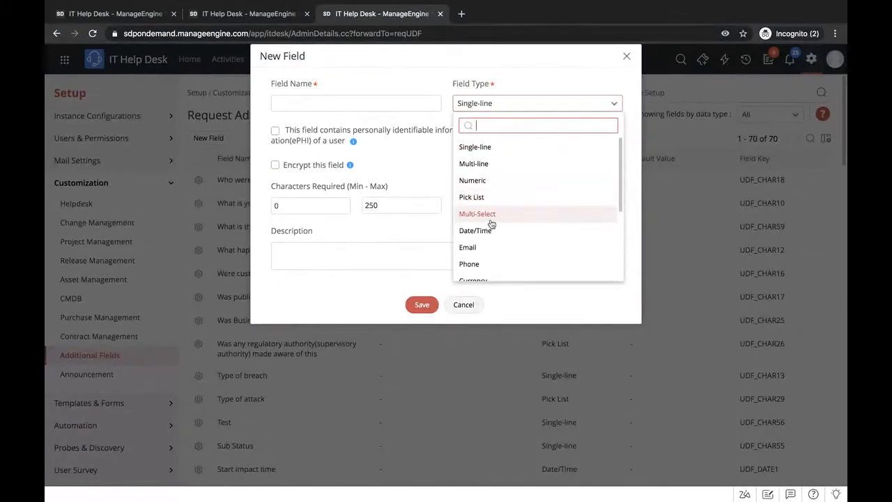
pyautogui.click(429, 183)
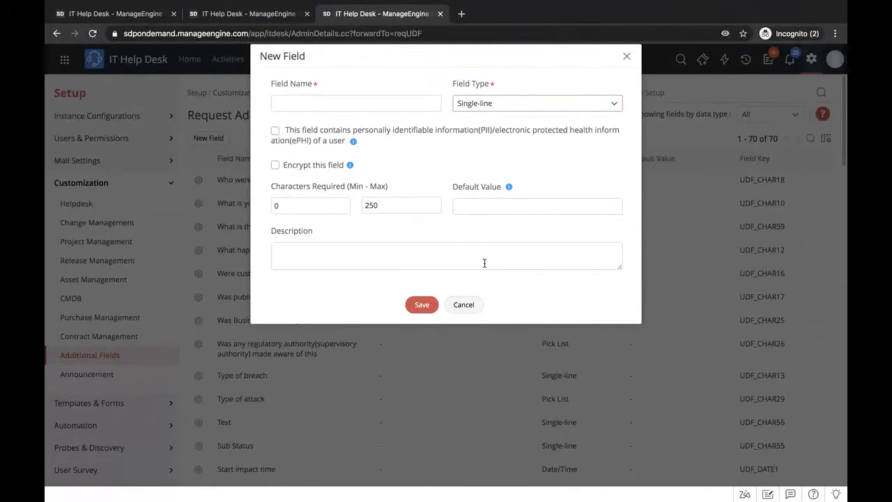
pyautogui.click(464, 304)
# - Return to the incident template editor and show the new field types that can be added to the form
pyautogui.click(245, 13)
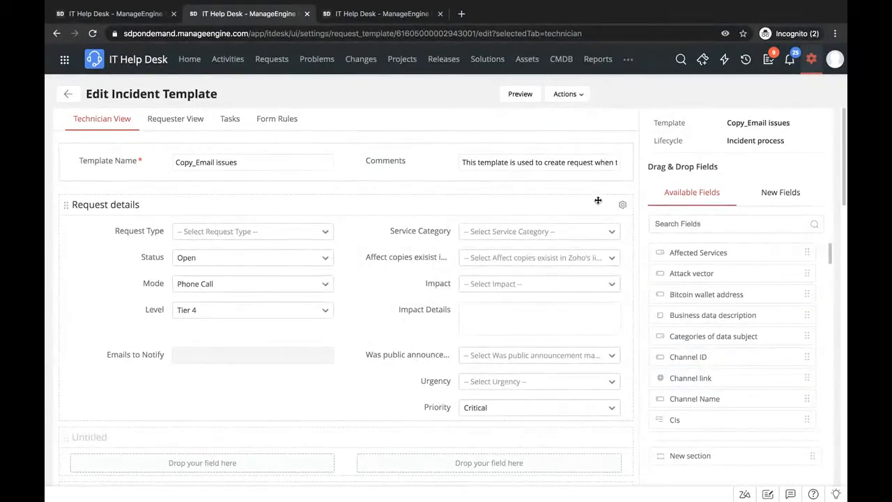
pyautogui.click(794, 197)
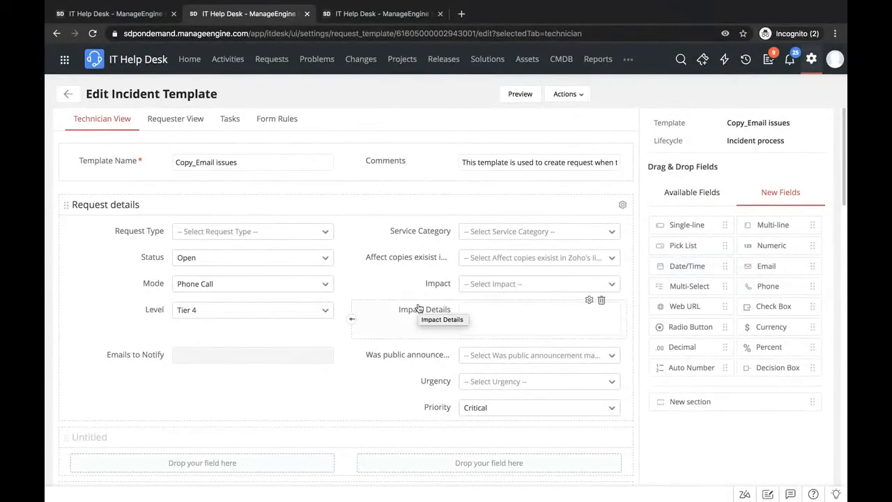
pyautogui.hotkey('ctrl', 'Left')
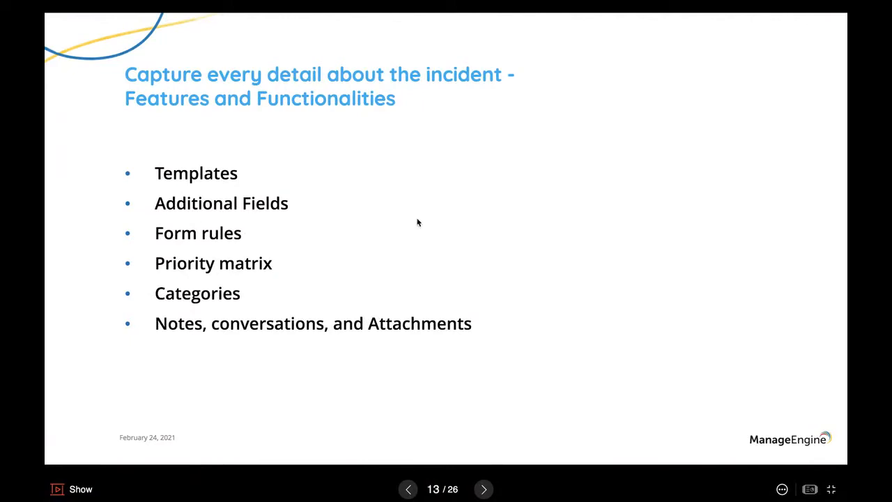
pyautogui.hotkey('ctrl', 'Right')
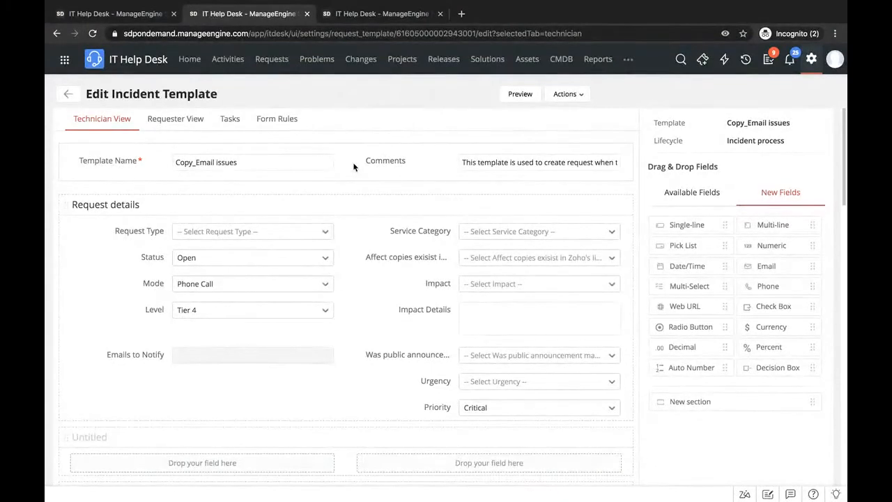
pyautogui.click(182, 121)
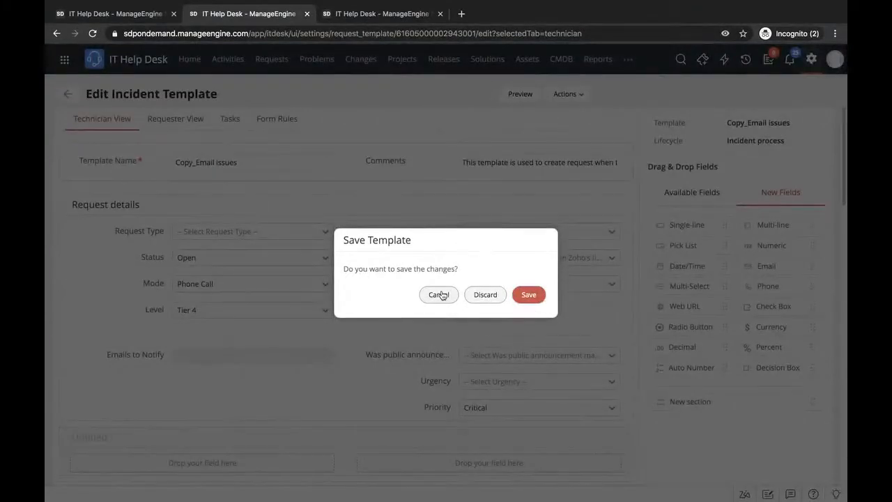
pyautogui.click(439, 294)
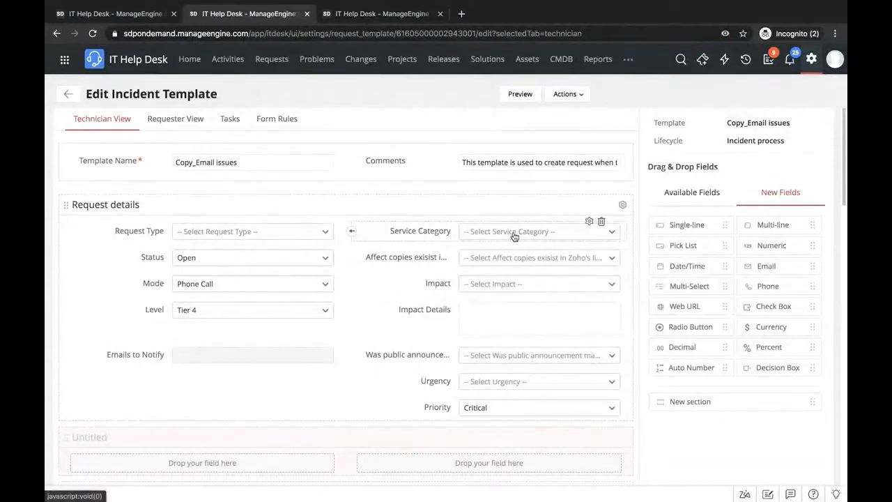
# - Make the Service Category field mandatory and save the template changes while switching to the Requester View
pyautogui.click(589, 222)
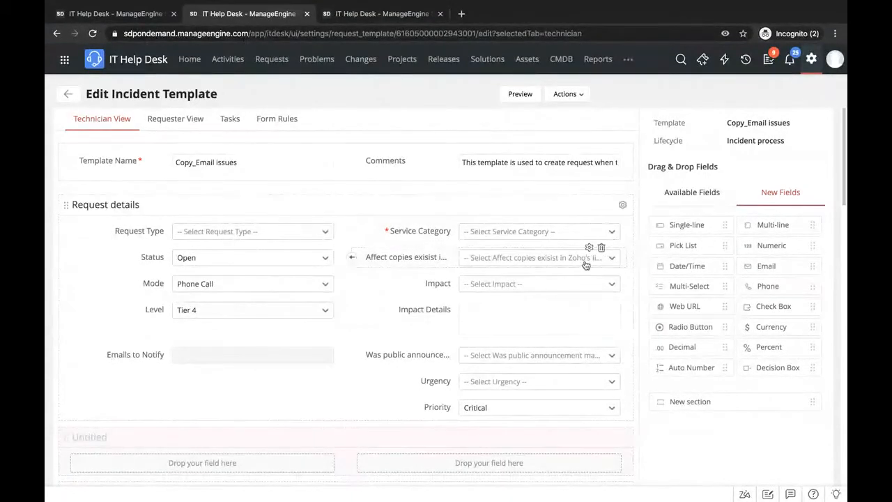
pyautogui.click(159, 122)
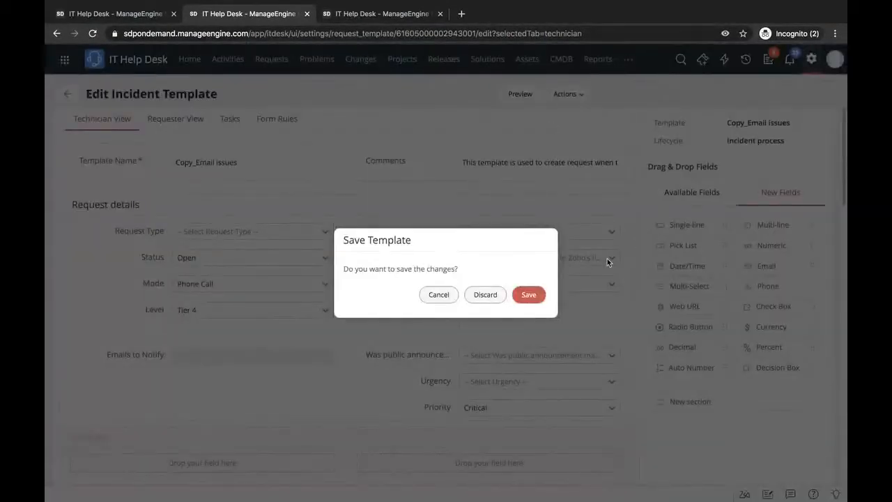
pyautogui.click(527, 295)
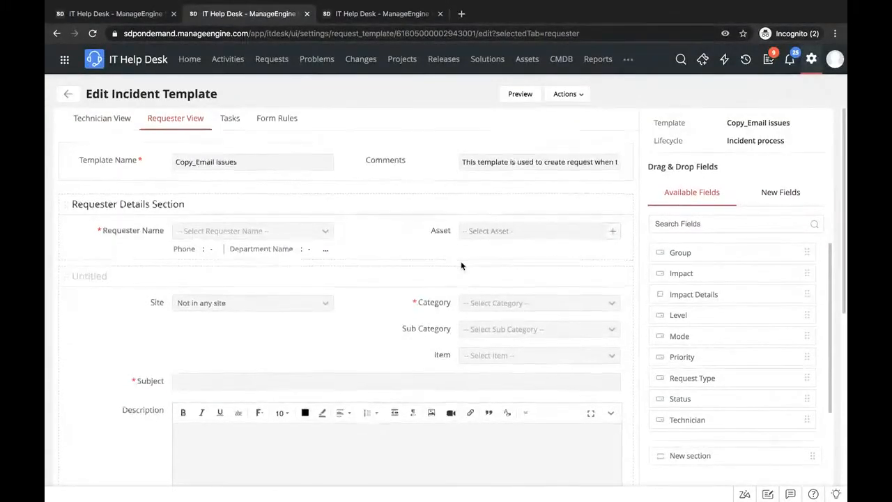
pyautogui.scroll(-1, 461, 265)
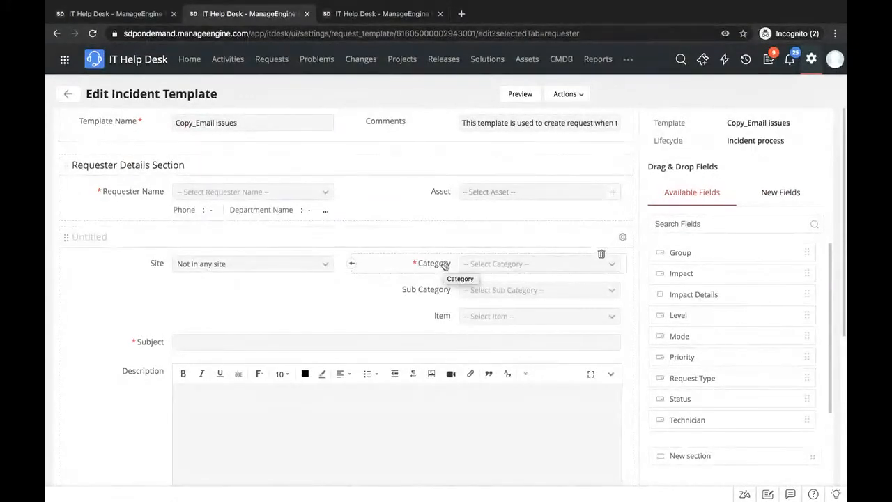
pyautogui.scroll(1, 439, 204)
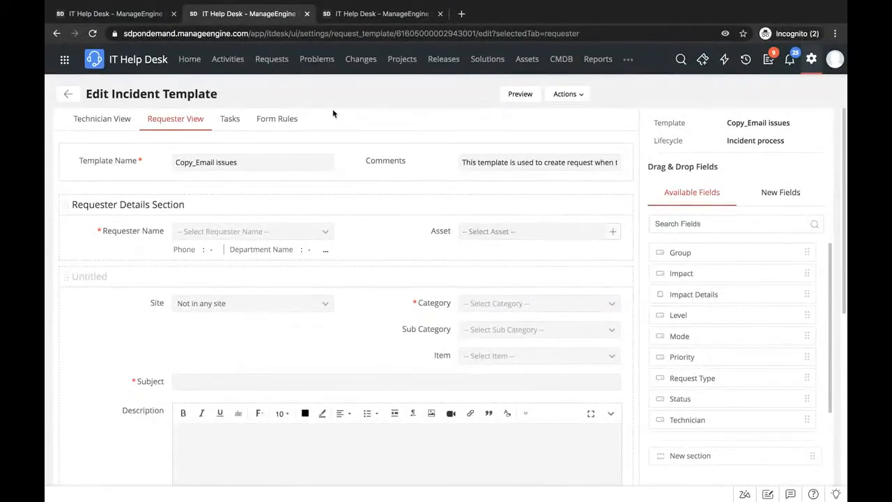
# - Examine the conditions and actions of the template's "Show sub category" and "Hide sub category" form rules
pyautogui.click(277, 120)
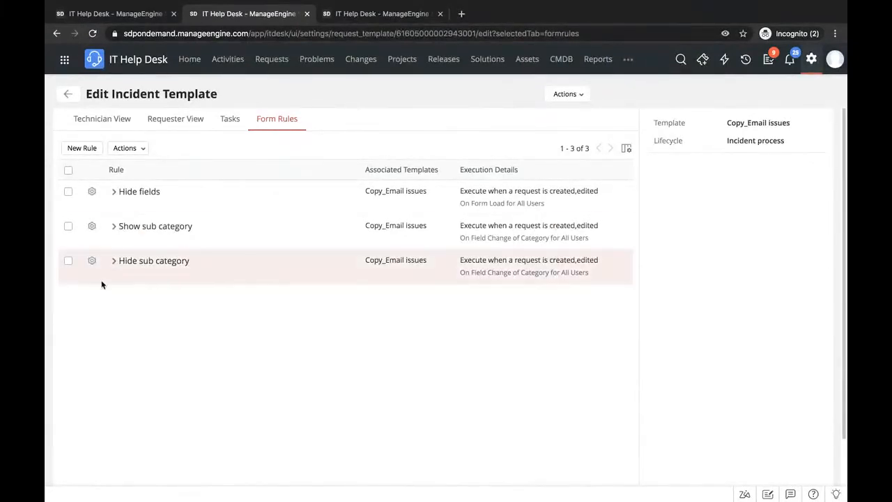
pyautogui.click(115, 228)
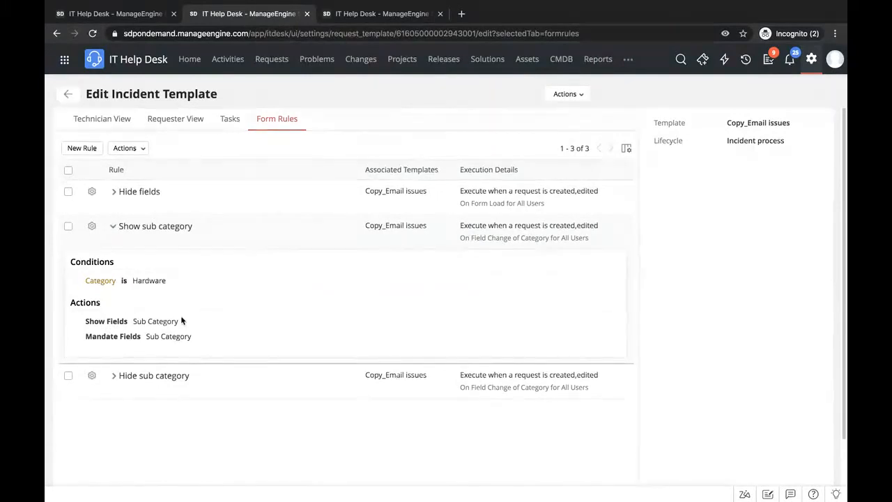
pyautogui.click(115, 376)
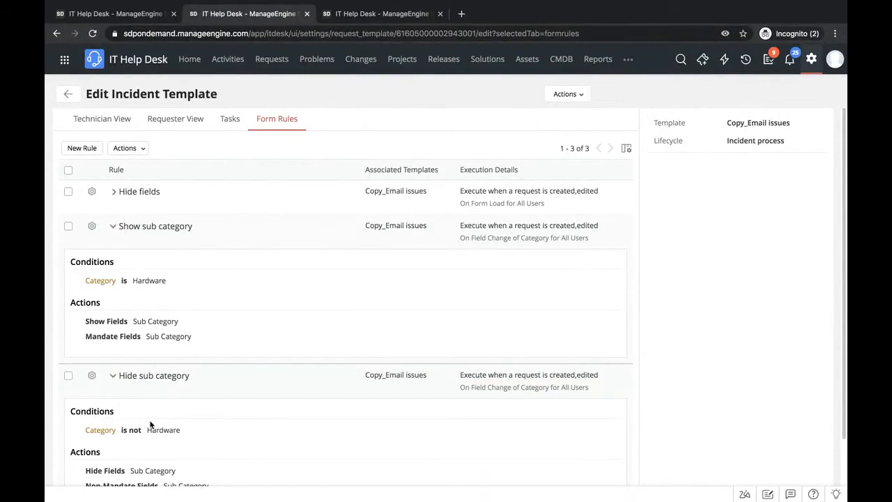
pyautogui.scroll(-2, 147, 463)
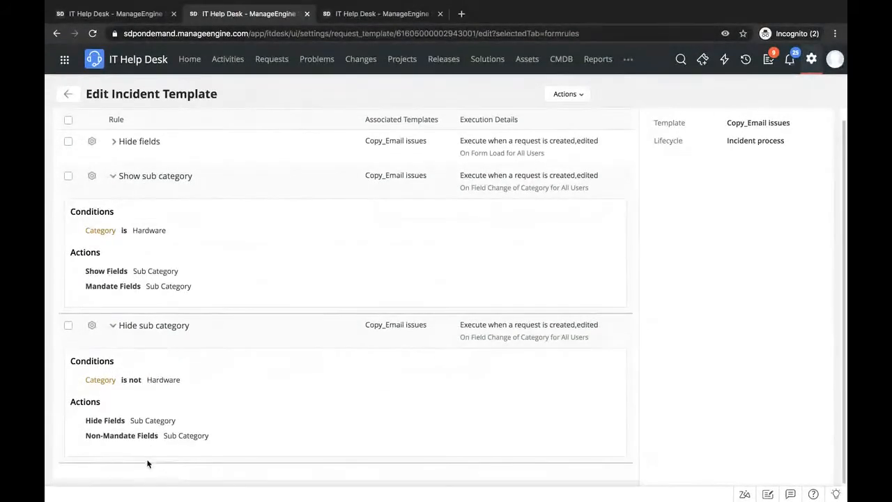
pyautogui.scroll(2, 177, 376)
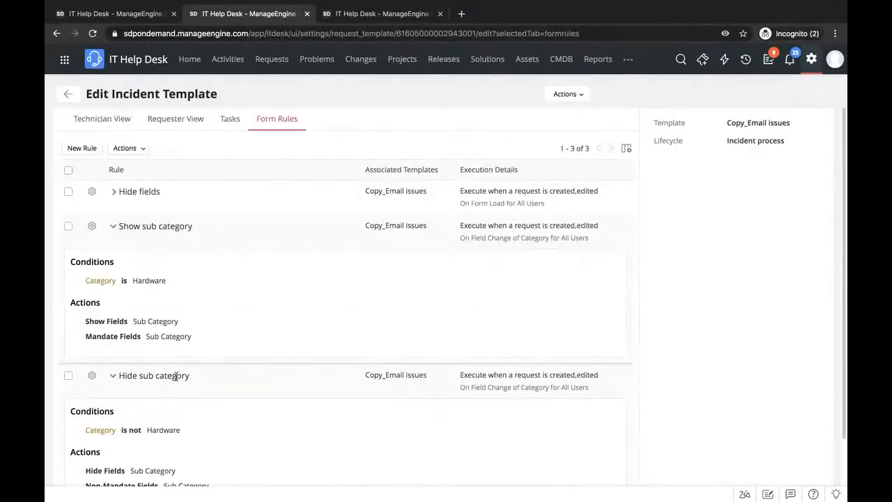
# - Look over the options for a new form rule and return to the incident template list without creating one
pyautogui.click(83, 148)
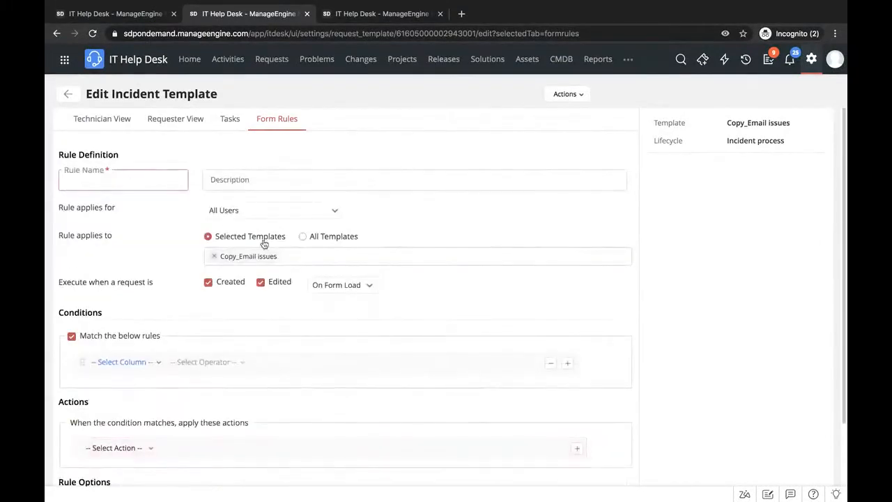
pyautogui.scroll(-2, 161, 321)
pyautogui.scroll(2, 161, 321)
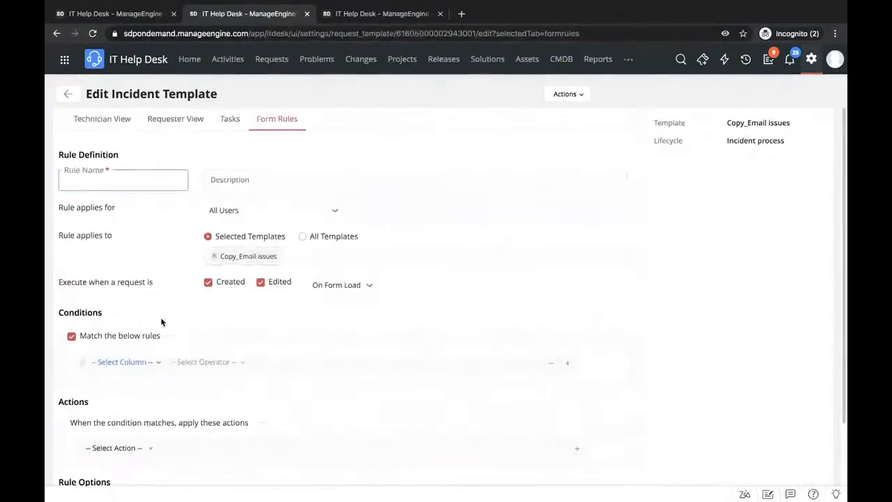
pyautogui.click(68, 94)
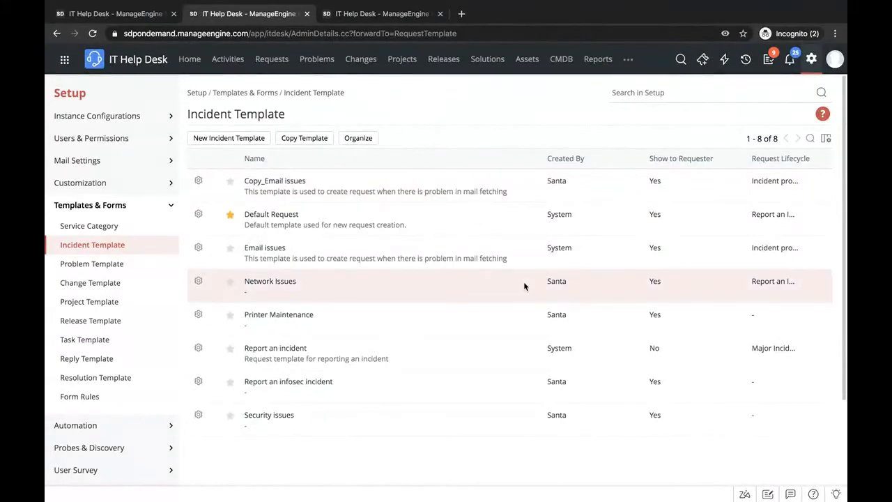
# - Switch to the requester portal and start reporting an issue with the Copy_Email issues incident template
pyautogui.hotkey('ctrl', 'Right')
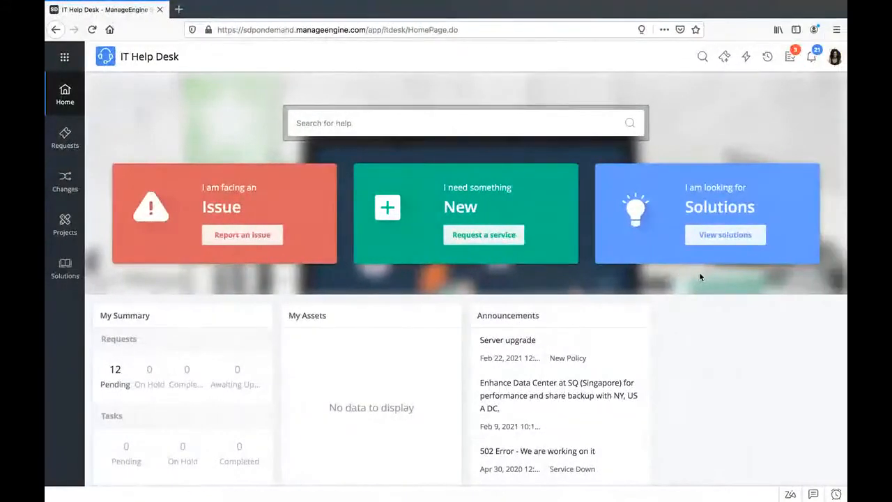
pyautogui.click(235, 237)
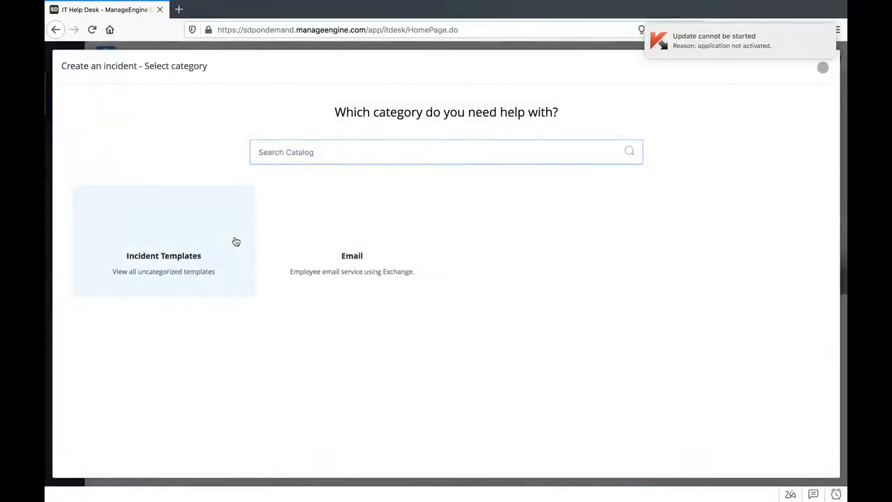
pyautogui.click(170, 235)
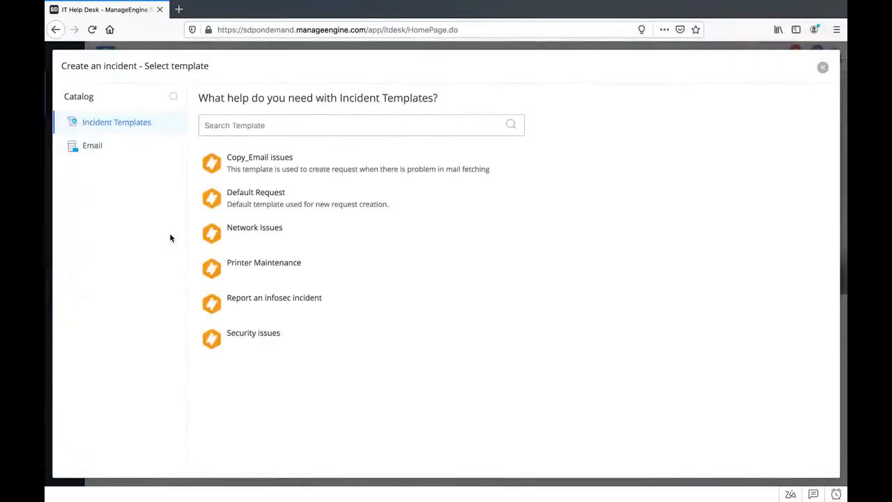
pyautogui.click(250, 162)
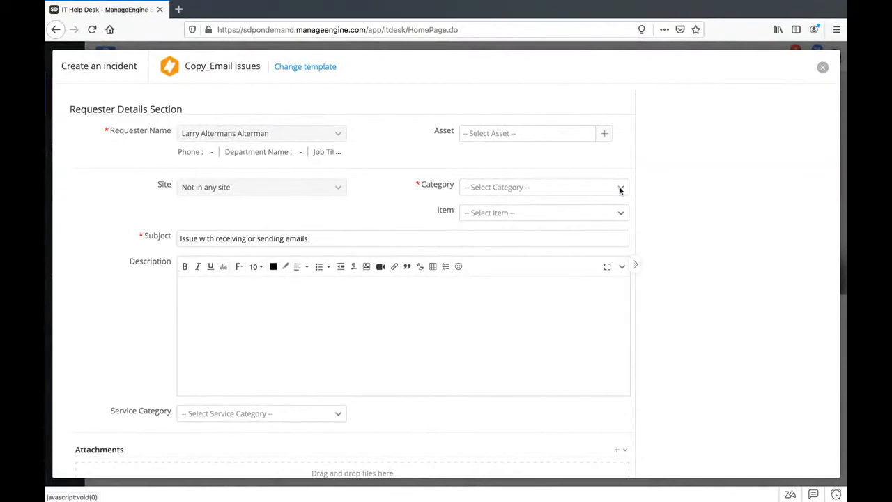
# - Test the sub category form rules by setting the new incident's Category to Hardware and changing it to Data Management
pyautogui.click(620, 190)
pyautogui.click(479, 298)
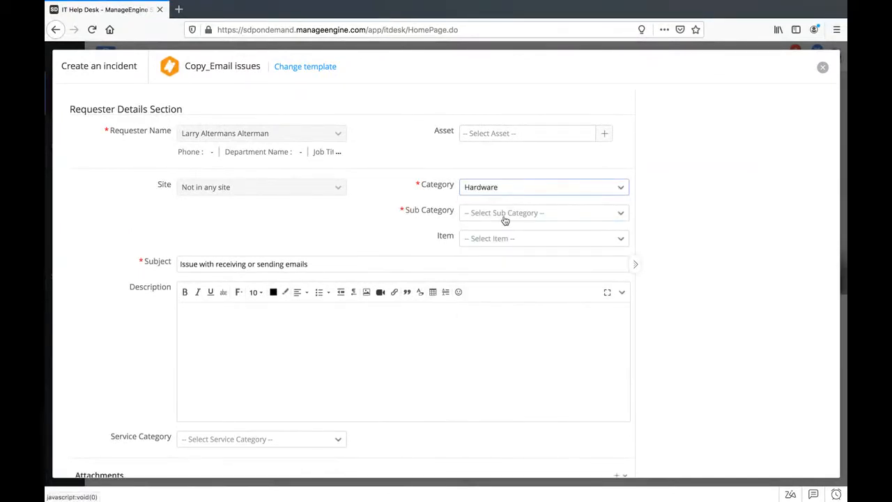
pyautogui.click(622, 190)
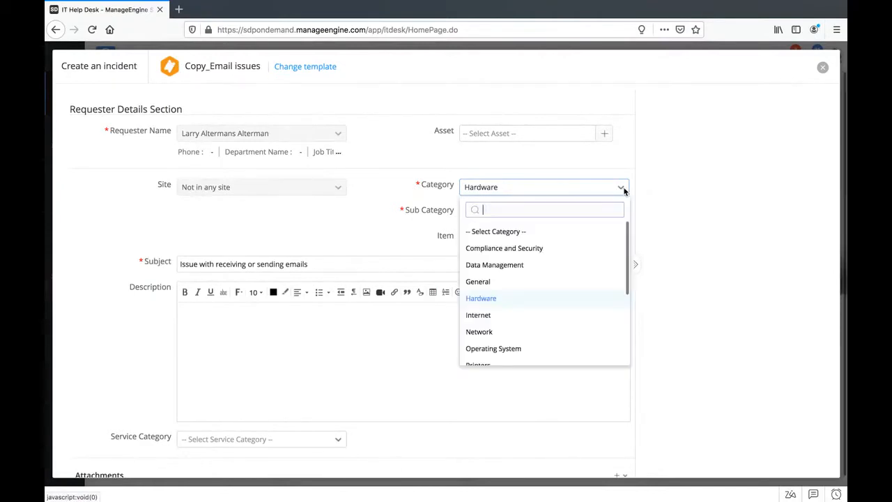
pyautogui.click(533, 264)
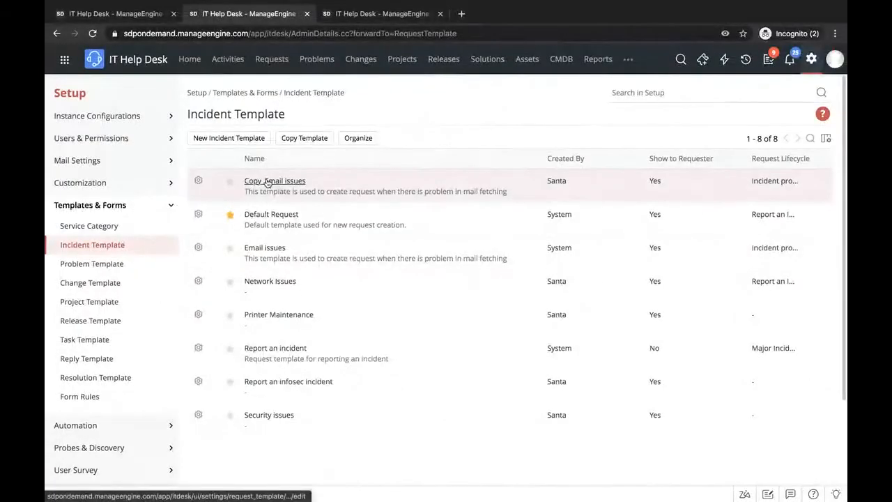
# - Return to the technician's incident template list and open the Copy_Email issues template for editing
pyautogui.click(268, 182)
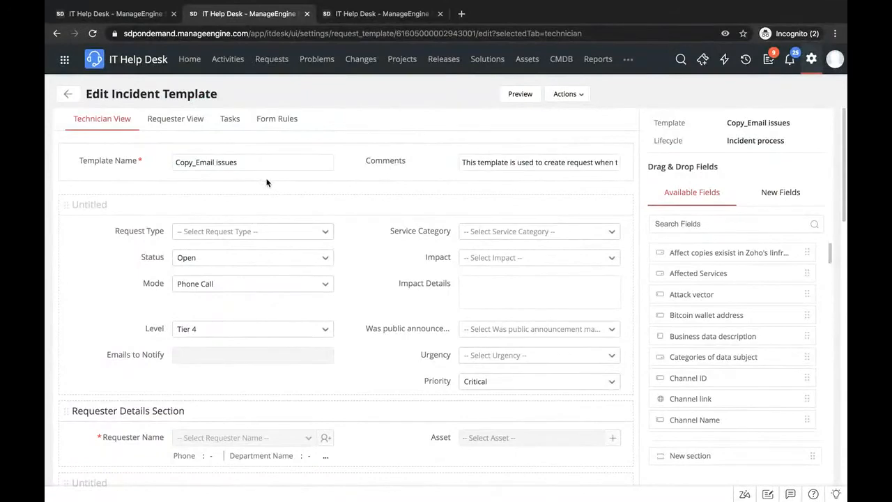
pyautogui.scroll(-2, 419, 280)
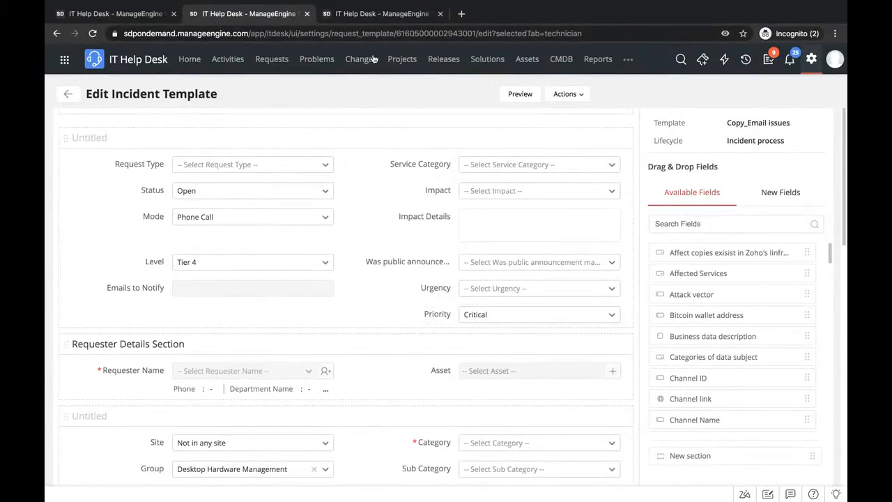
# - Search the setup settings for "prio" and open the Priority Matrix that defines priority by impact and urgency
pyautogui.click(369, 17)
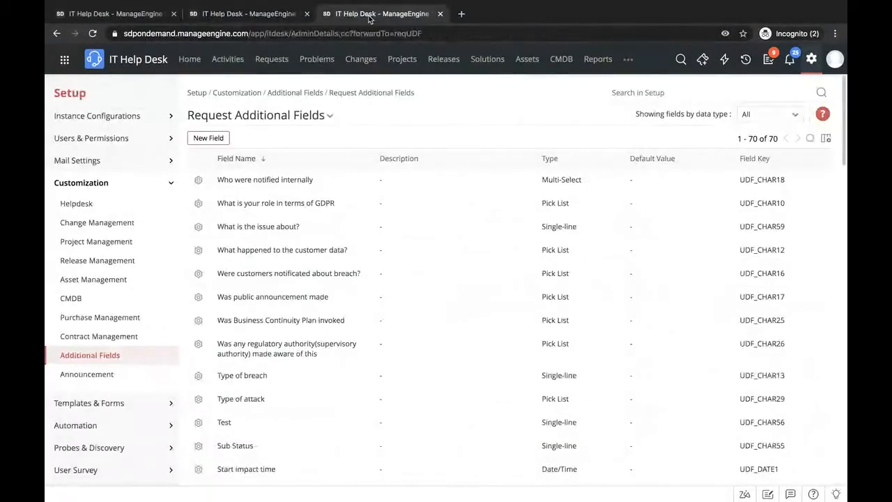
pyautogui.click(669, 92)
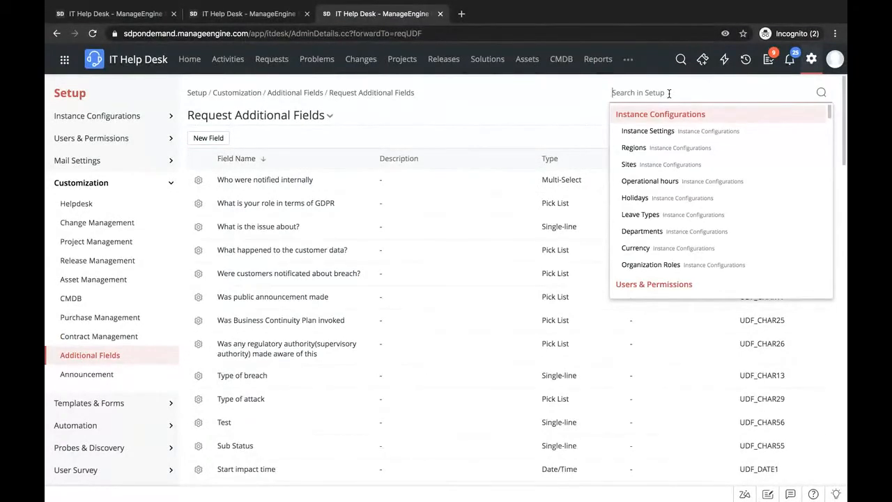
pyautogui.write('prio')
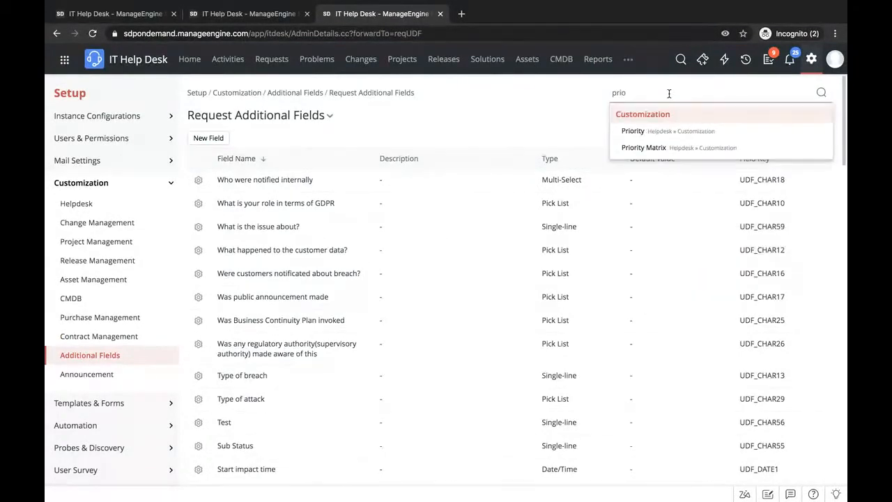
pyautogui.click(648, 149)
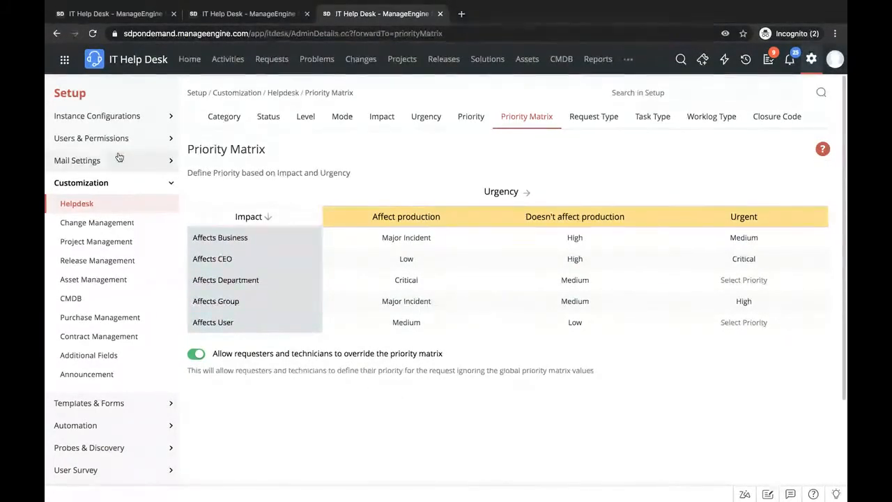
# - In the Copy_Email issues template, make the Impact field mandatory and allow requesters to set it
pyautogui.click(237, 13)
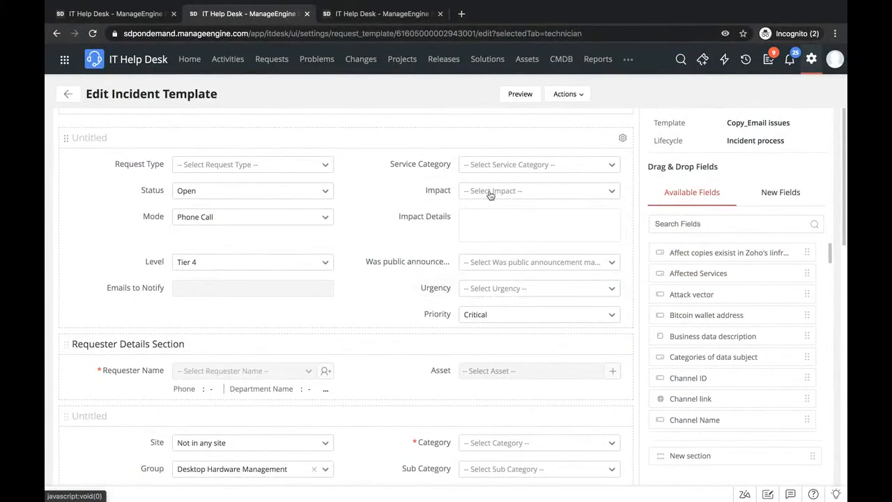
pyautogui.moveTo(491, 194)
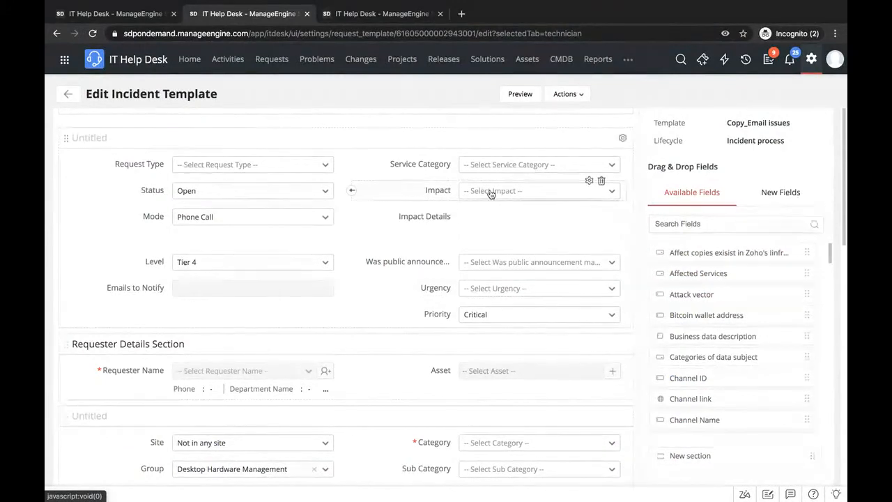
pyautogui.click(589, 180)
pyautogui.click(597, 225)
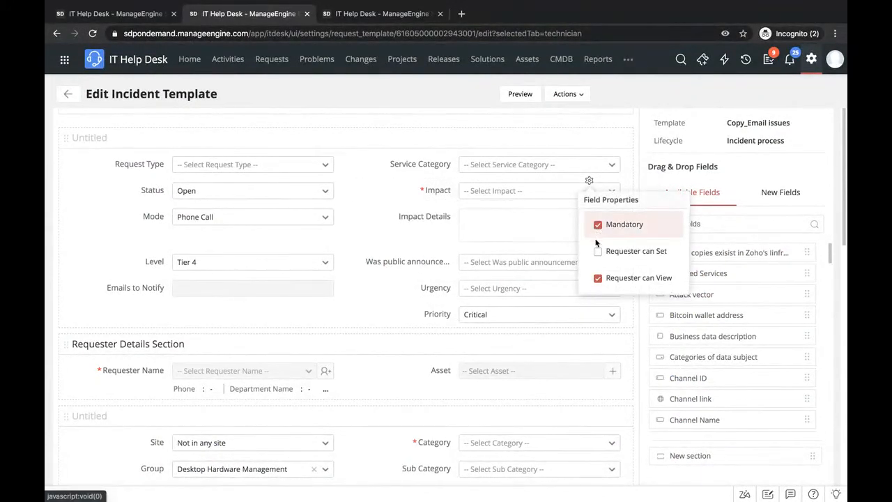
pyautogui.click(597, 251)
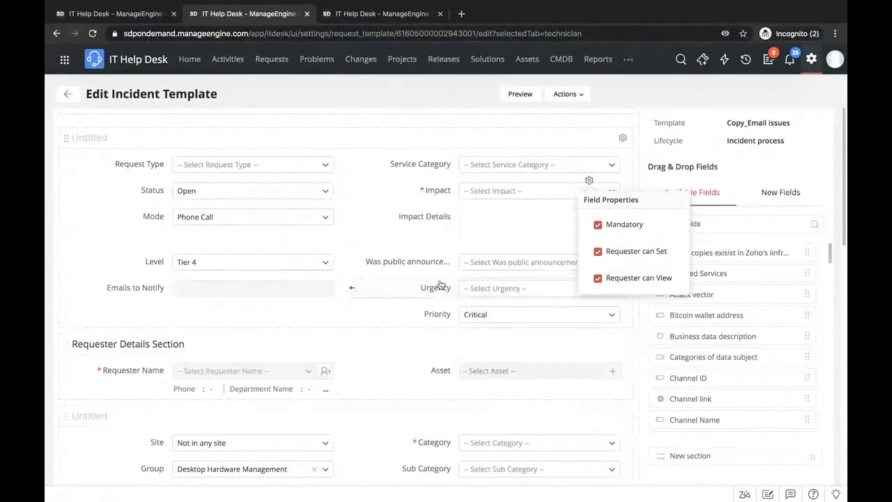
# - Make the template's Urgency field mandatory and settable by requesters, close its field properties, and switch back to the presentation
pyautogui.click(589, 279)
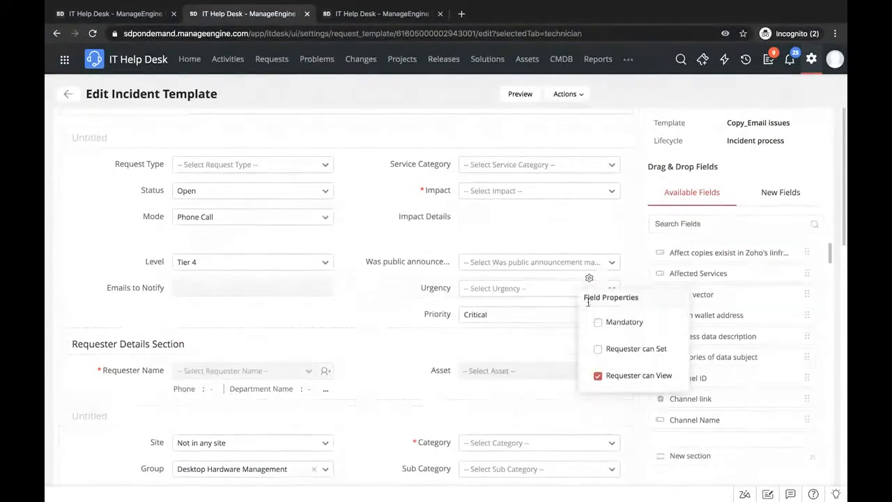
pyautogui.click(597, 322)
pyautogui.click(598, 349)
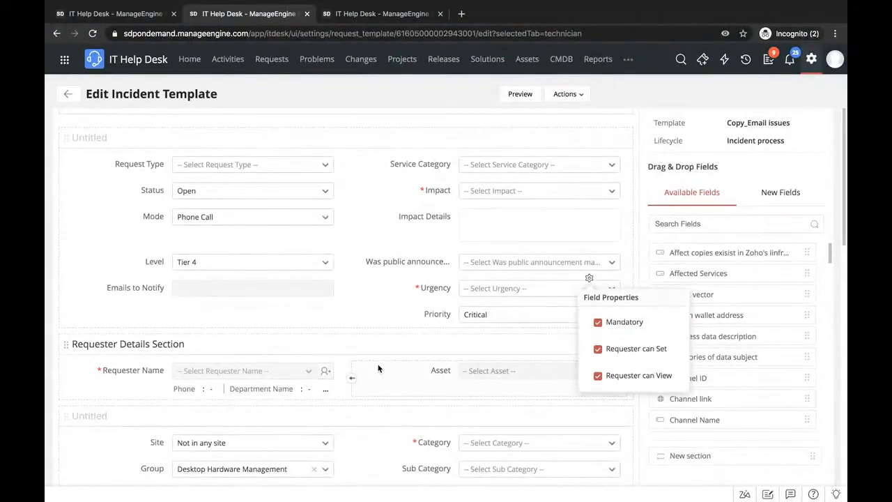
pyautogui.click(348, 97)
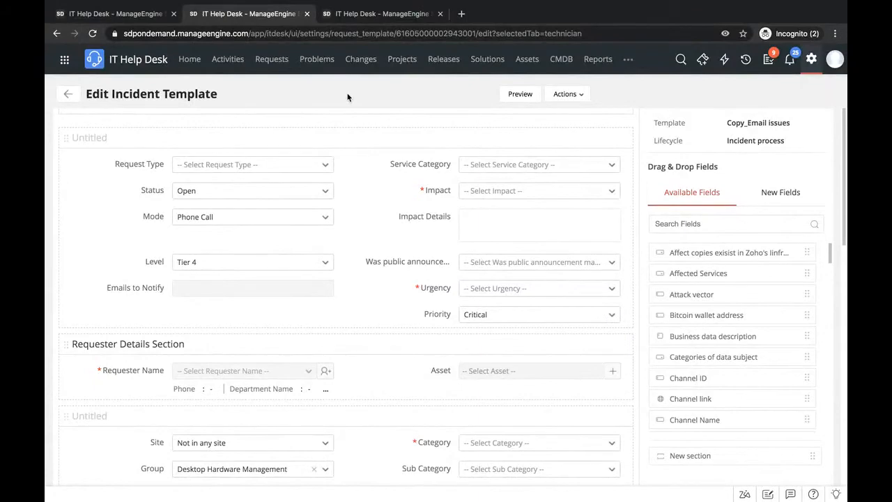
pyautogui.hotkey('ctrl', 'Left')
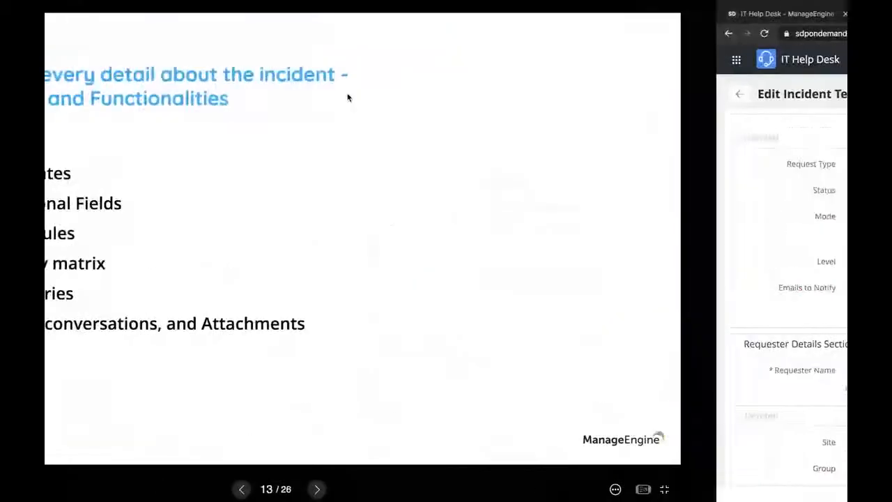
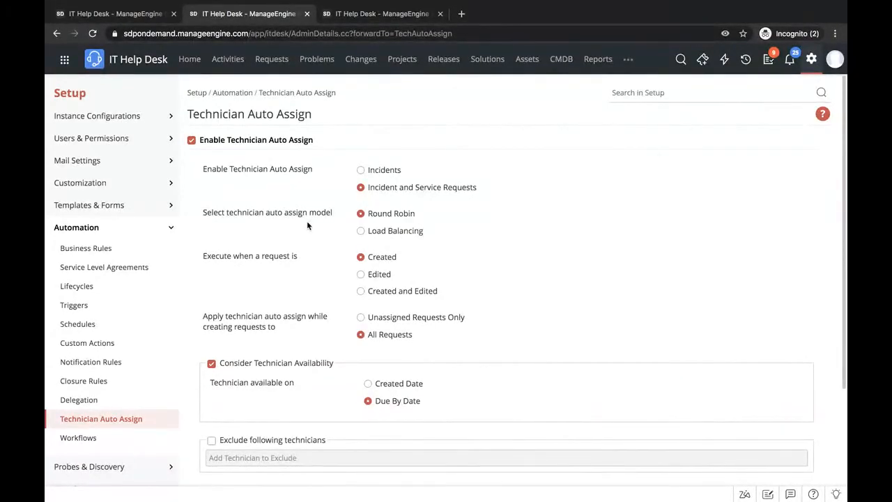
# - Review the Technician Auto Assign settings, from assignment model to technician availability, exclusions and exceptions, and switch back to the presentation
pyautogui.scroll(-2, 466, 310)
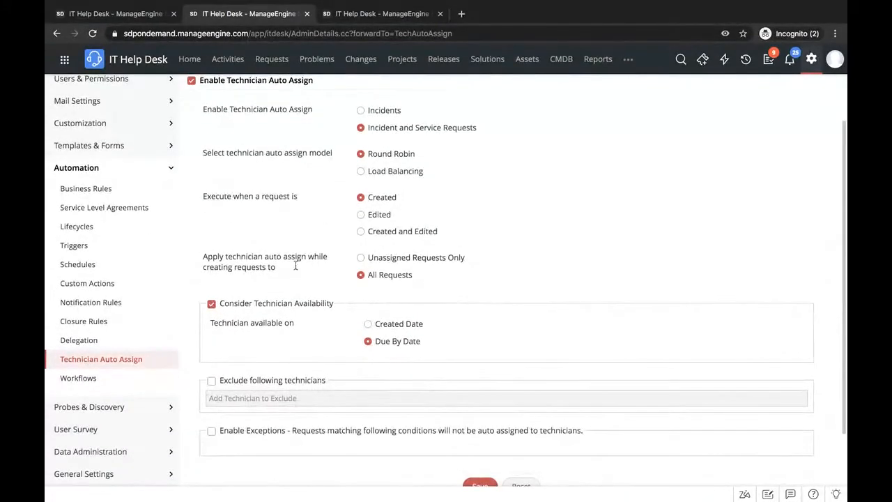
pyautogui.scroll(-1, 306, 335)
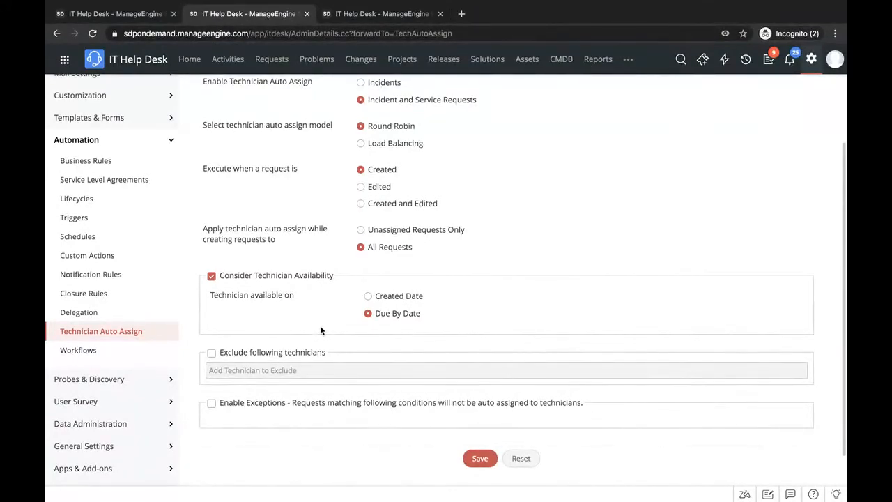
pyautogui.scroll(3, 320, 330)
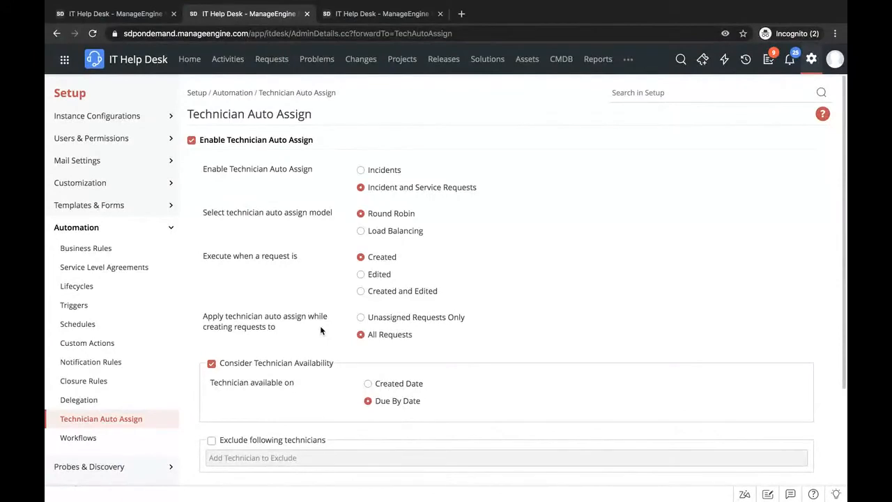
pyautogui.hotkey('ctrl', 'Left')
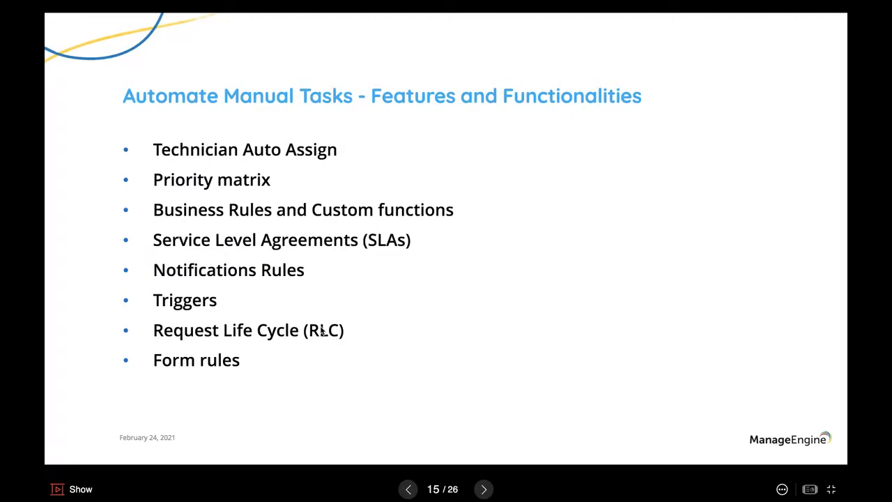
# - Return to the help desk, search the setup settings for "business rul", open Business Rules, and start a new incident business rule
pyautogui.hotkey('ctrl', 'Right')
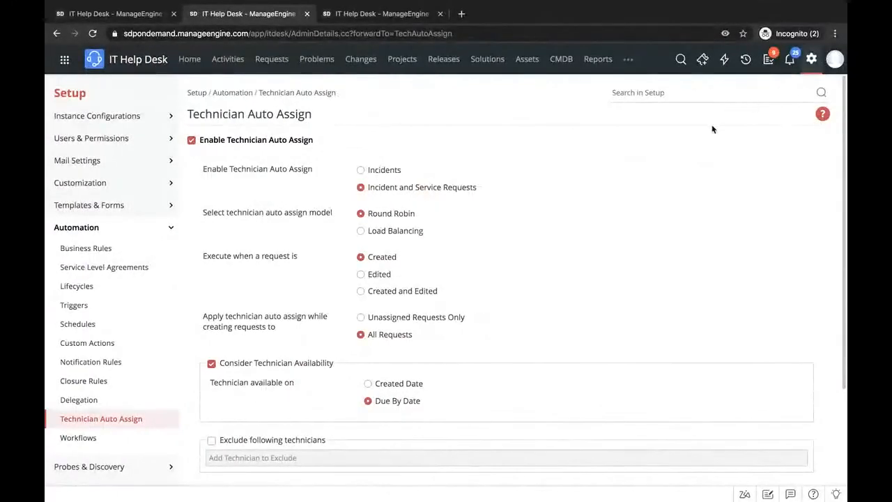
pyautogui.click(668, 92)
pyautogui.write('business rul')
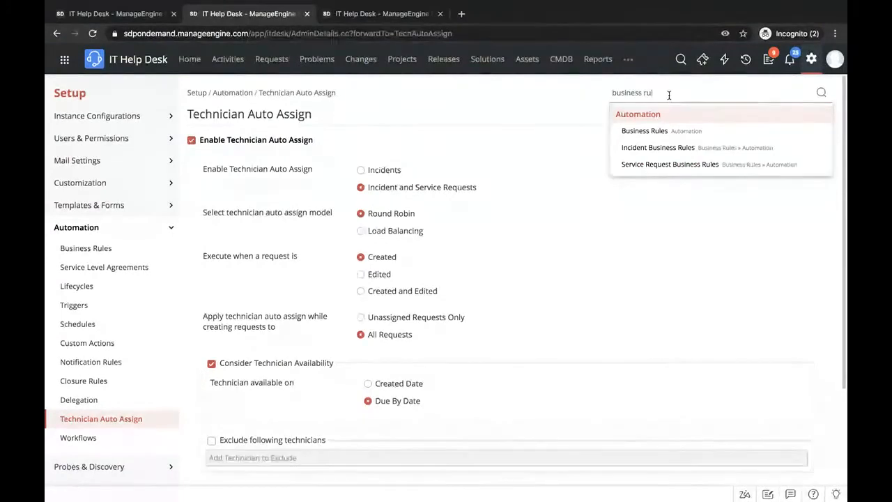
pyautogui.click(665, 132)
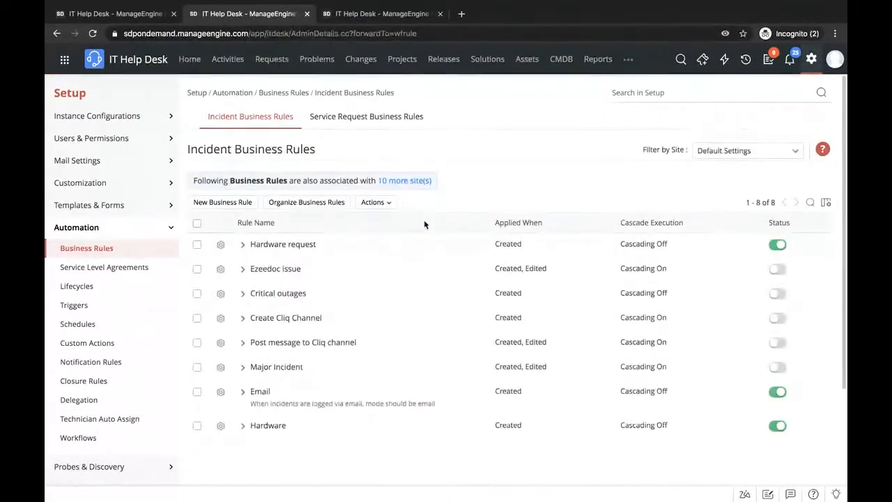
pyautogui.click(220, 206)
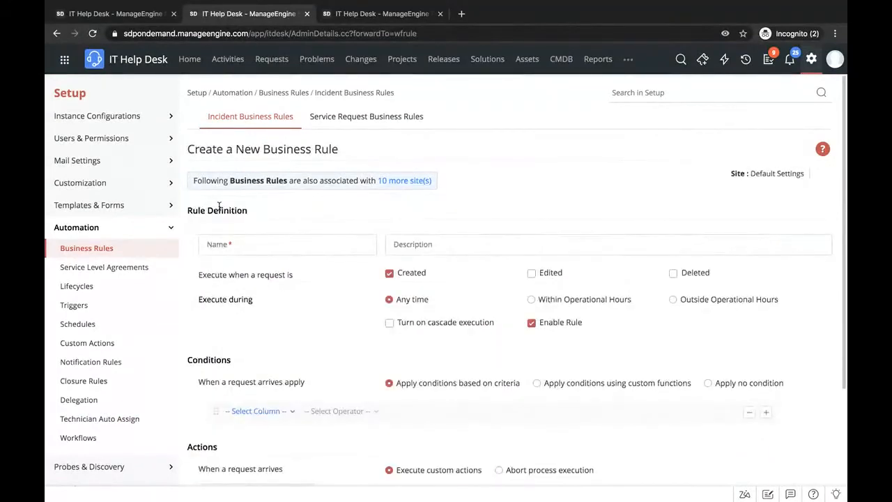
# - Name the new business rule "Critical outage" and set it to execute outside operational hours
pyautogui.scroll(-3, 286, 232)
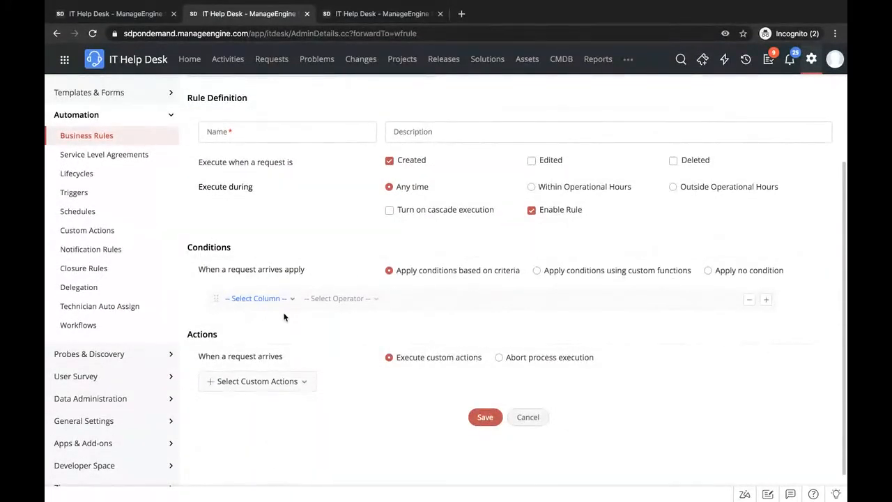
pyautogui.scroll(1, 295, 217)
pyautogui.scroll(-1, 295, 218)
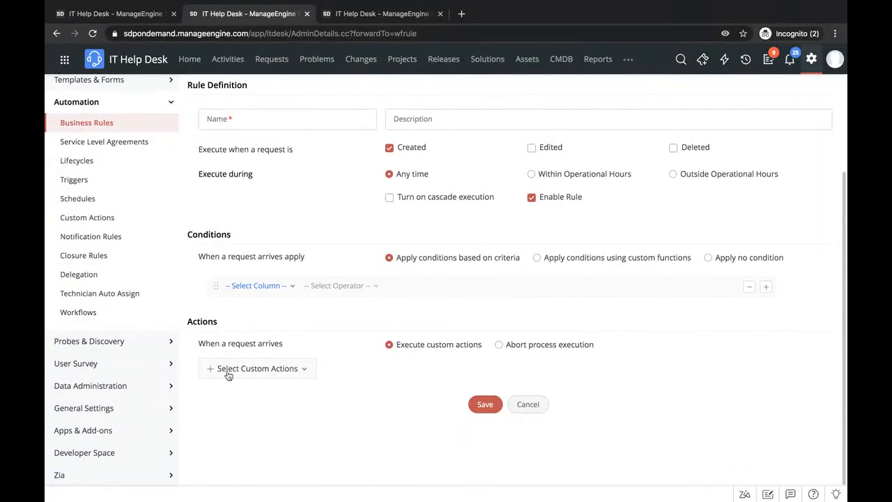
pyautogui.scroll(3, 251, 312)
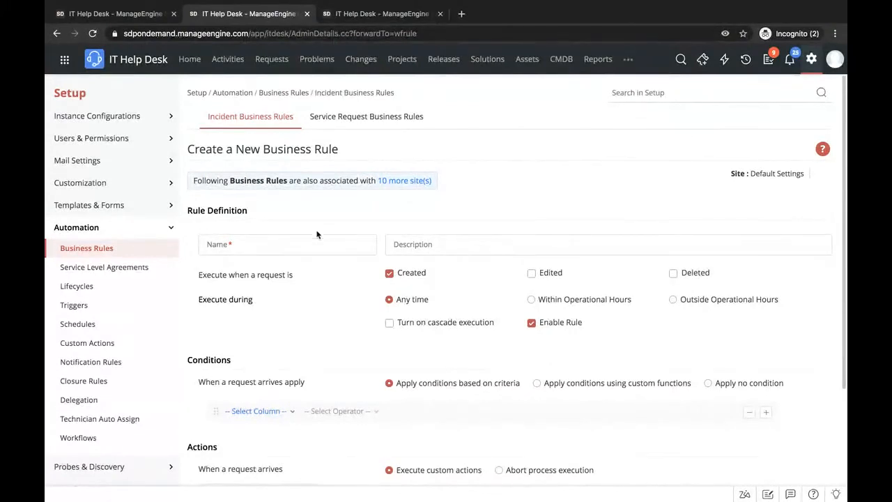
pyautogui.click(301, 241)
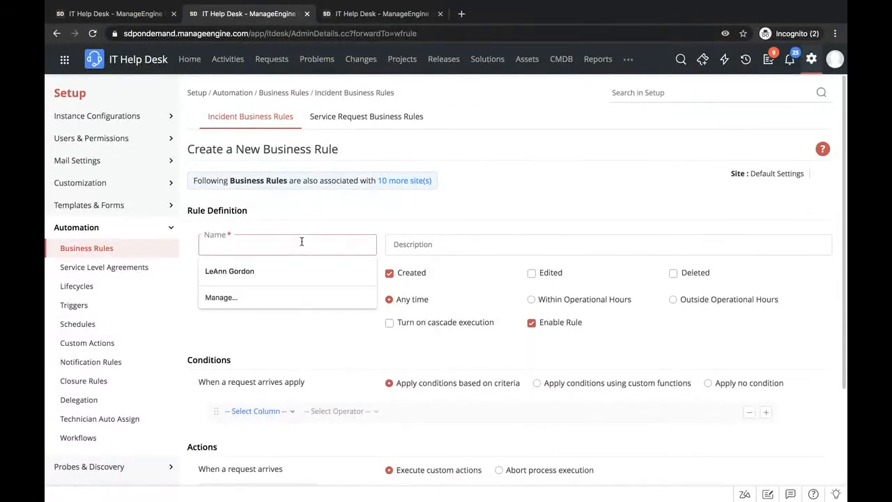
pyautogui.write('Critical outage')
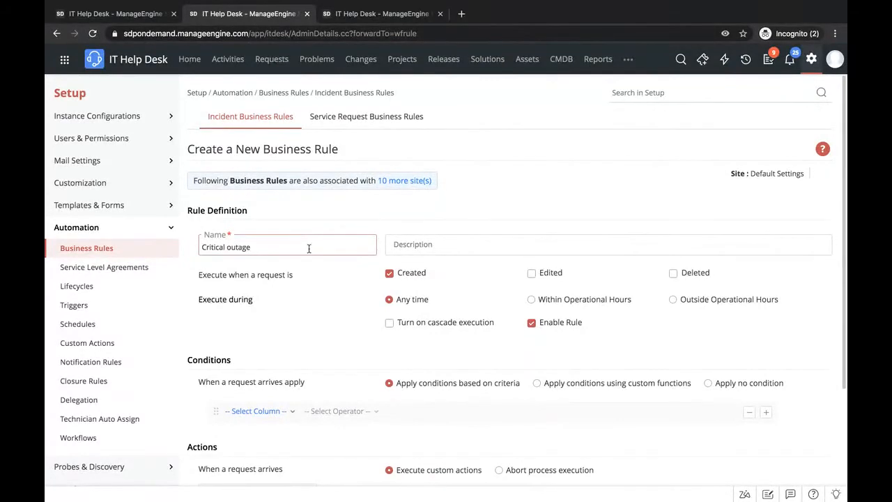
pyautogui.scroll(-3, 328, 282)
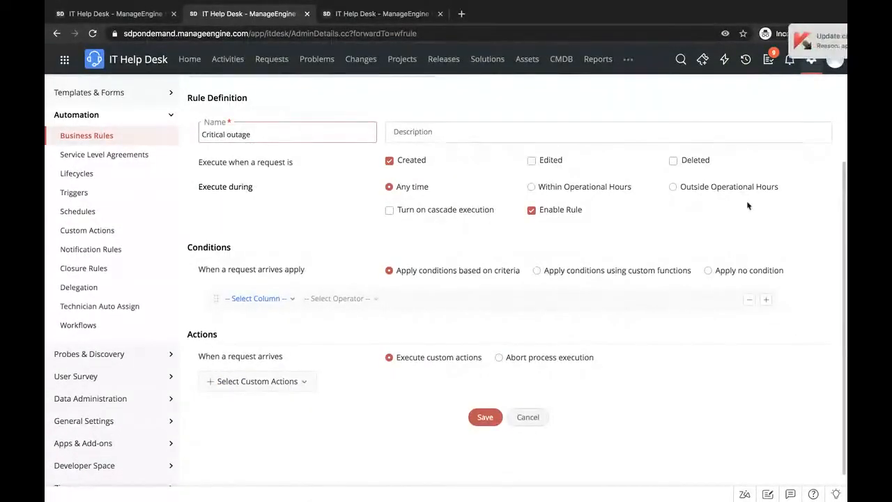
pyautogui.click(672, 187)
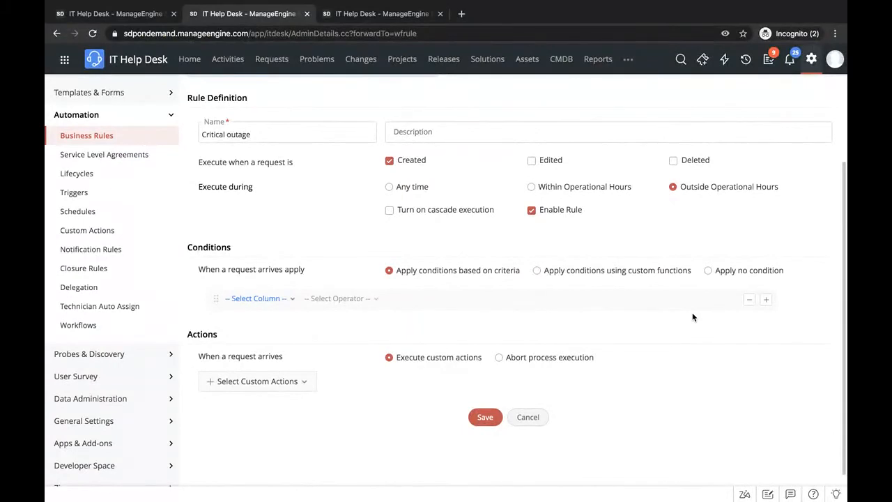
# - Set the rule's action to abort process execution, with a custom message asking requesters to get in touch with the helpline
pyautogui.scroll(-1, 693, 316)
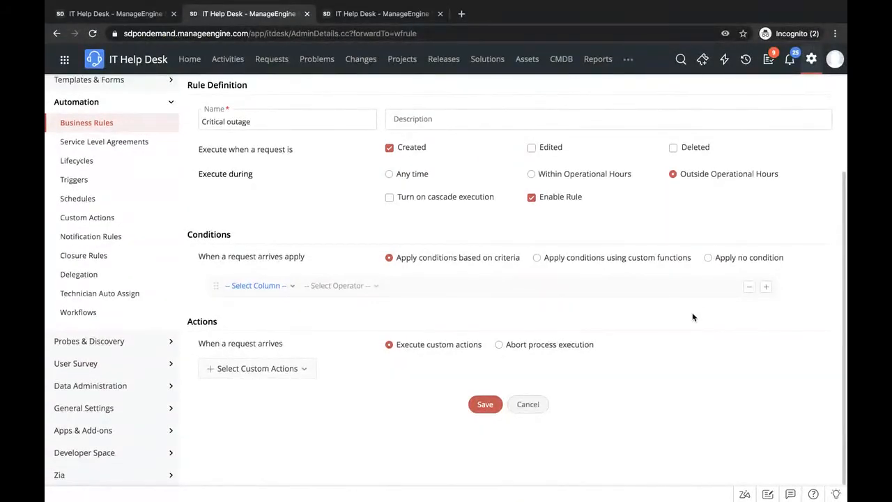
pyautogui.click(499, 345)
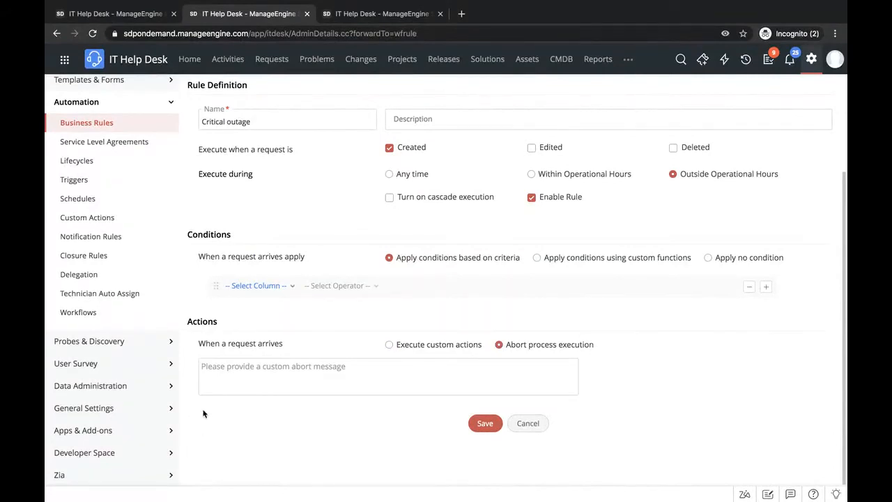
pyautogui.click(233, 391)
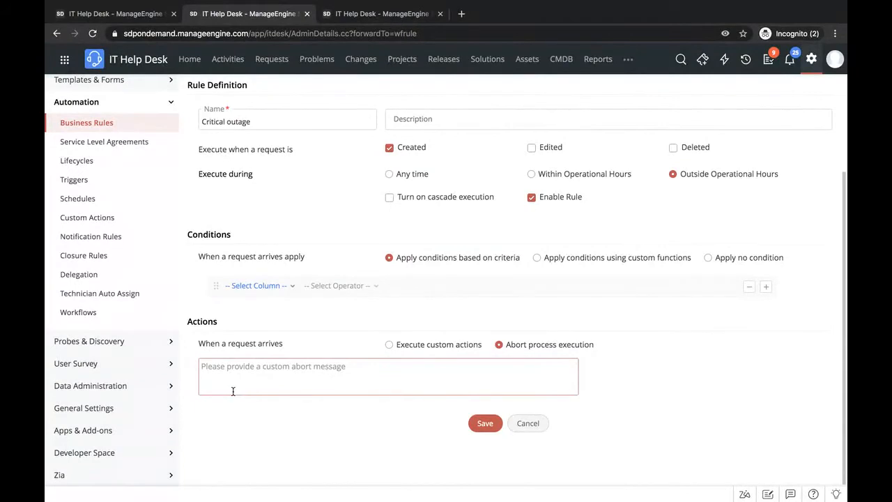
pyautogui.write('Please get')
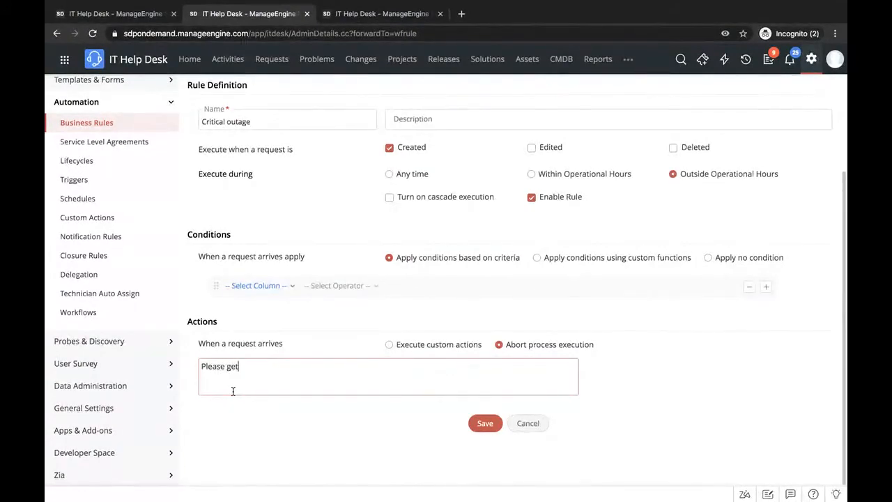
pyautogui.write(' in touch with')
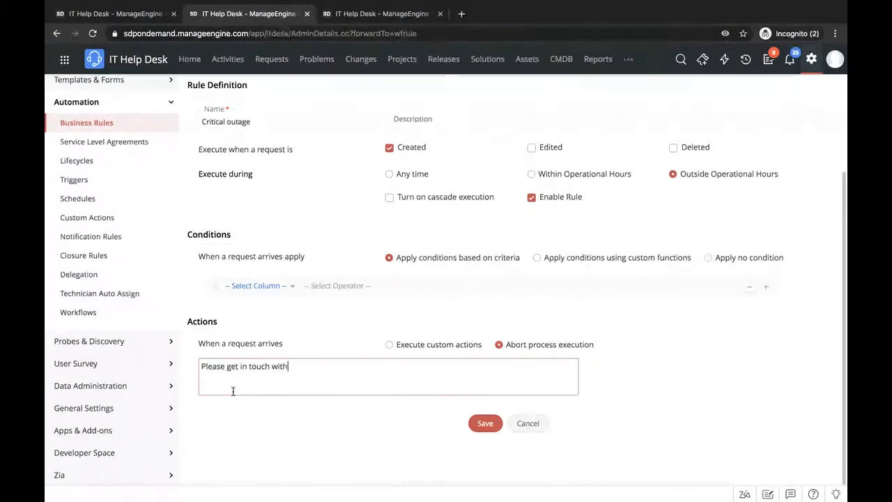
pyautogui.write(' helplione')
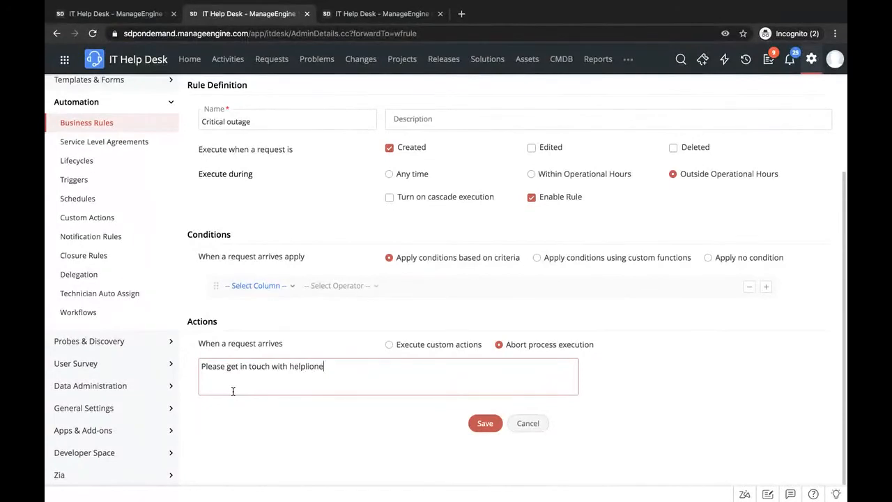
pyautogui.write('.')
pyautogui.press('BackSpace')
pyautogui.press('BackSpace')
pyautogui.press('BackSpace')
pyautogui.press('BackSpace')
pyautogui.press('BackSpace')
pyautogui.write('ne.')
# - Set the rule's action to execute custom actions, open the editor for a new custom function, and close it without creating one
pyautogui.click(388, 346)
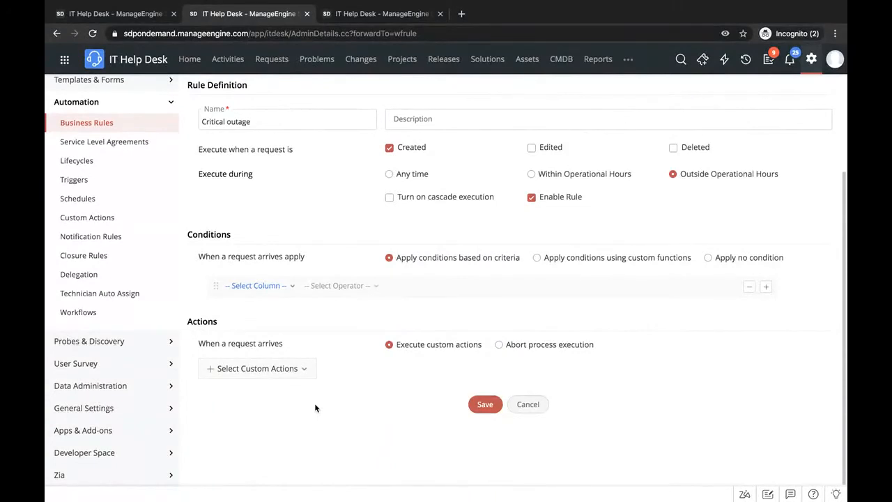
pyautogui.click(295, 373)
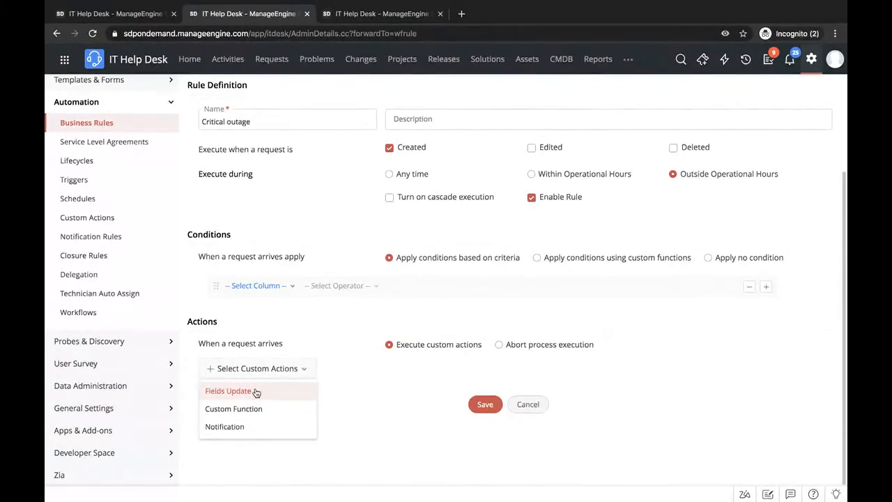
pyautogui.click(229, 415)
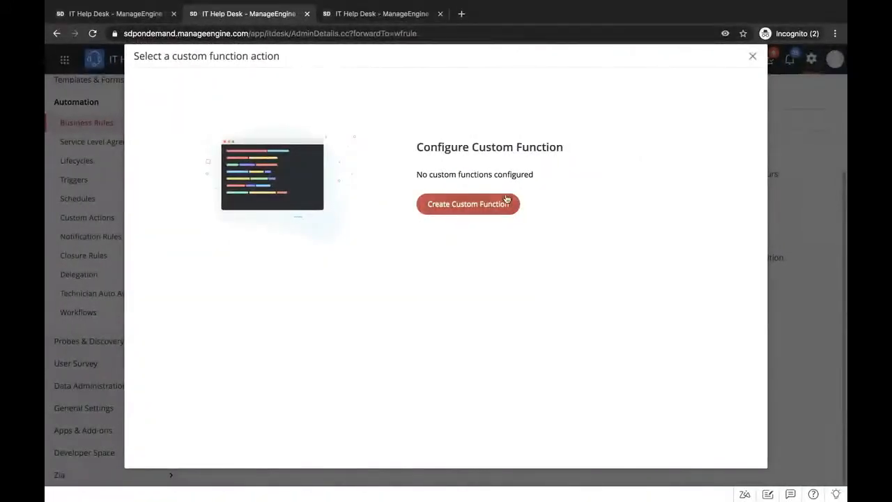
pyautogui.click(482, 207)
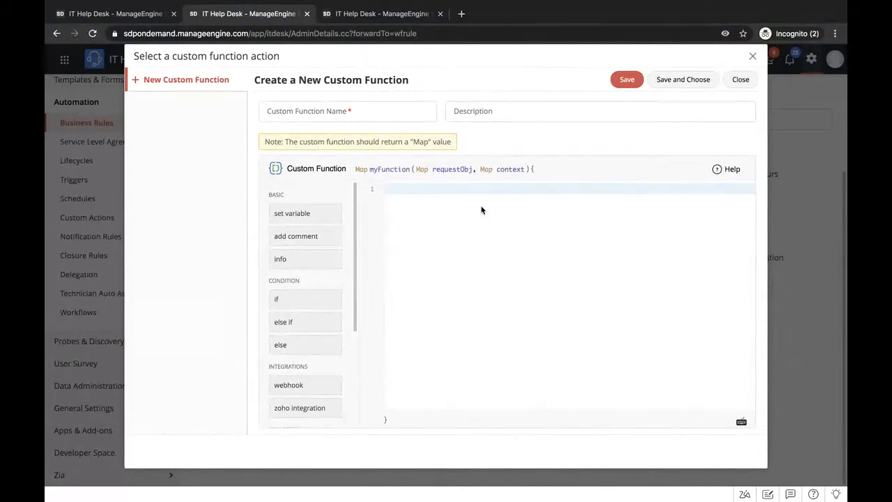
pyautogui.click(751, 58)
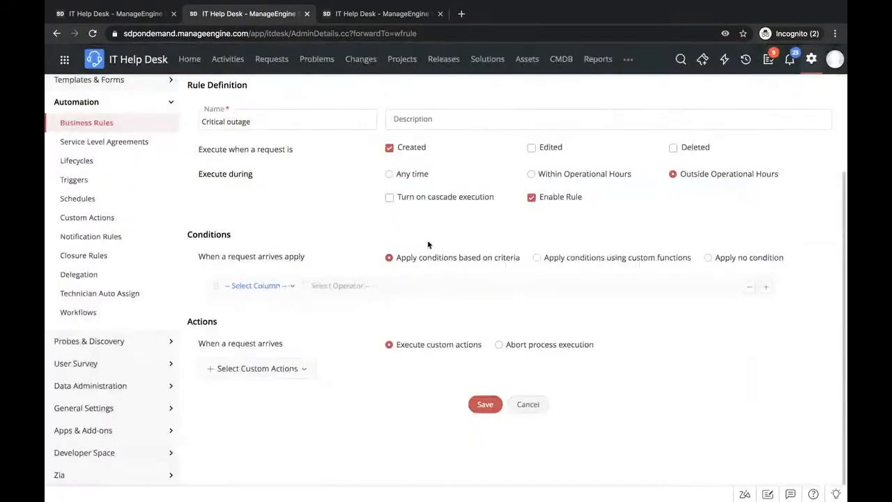
pyautogui.scroll(3, 430, 243)
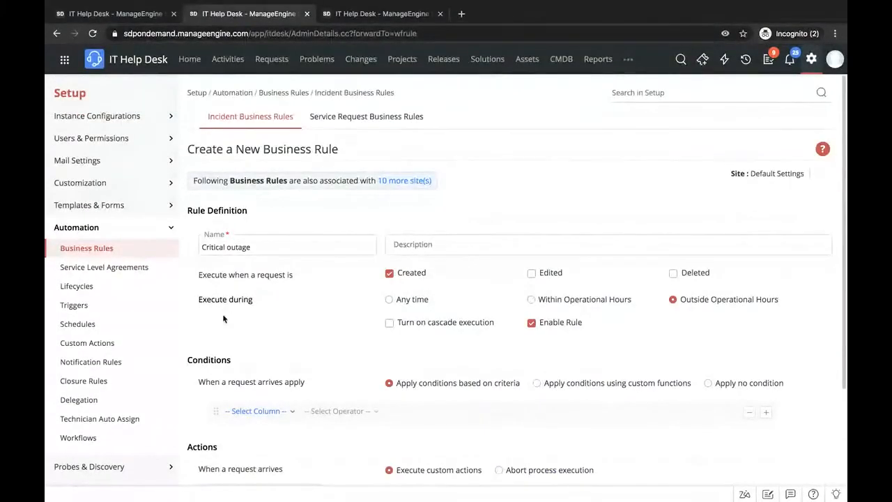
# - Check the presentation's automation feature list, return to the help desk, search the setup settings for "service", and open Service Level Agreements
pyautogui.hotkey('ctrl', 'Left')
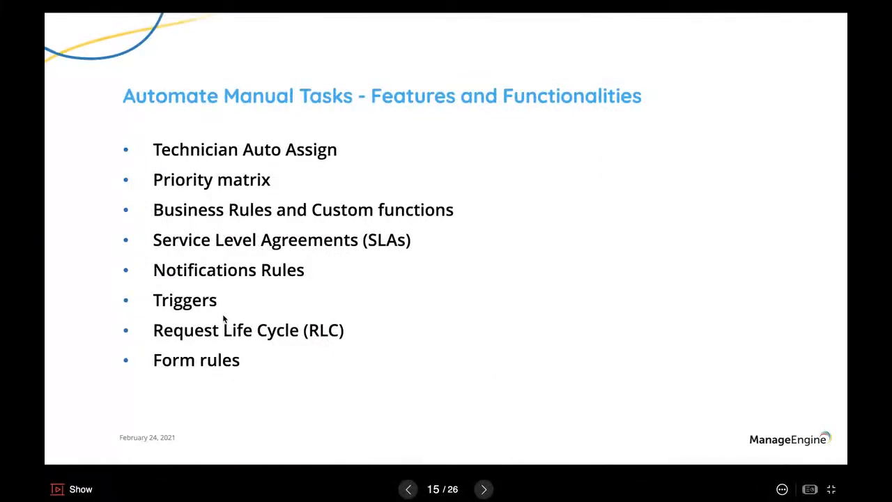
pyautogui.hotkey('ctrl', 'Right')
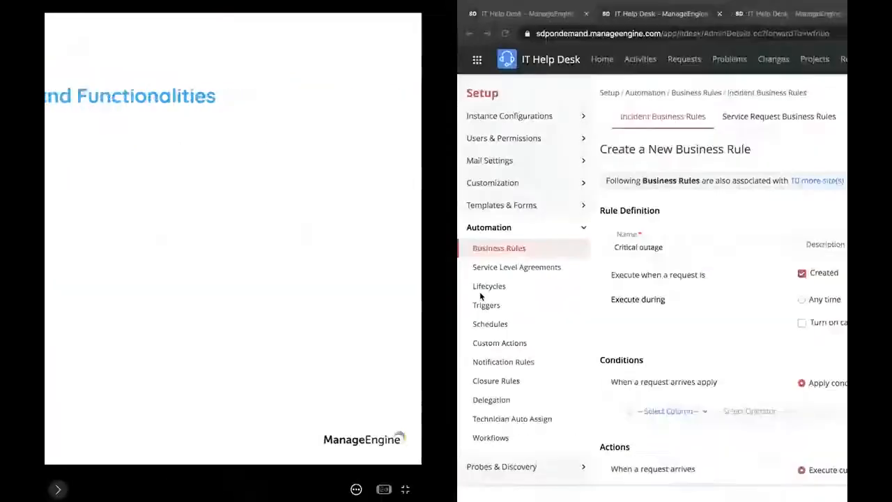
pyautogui.click(685, 92)
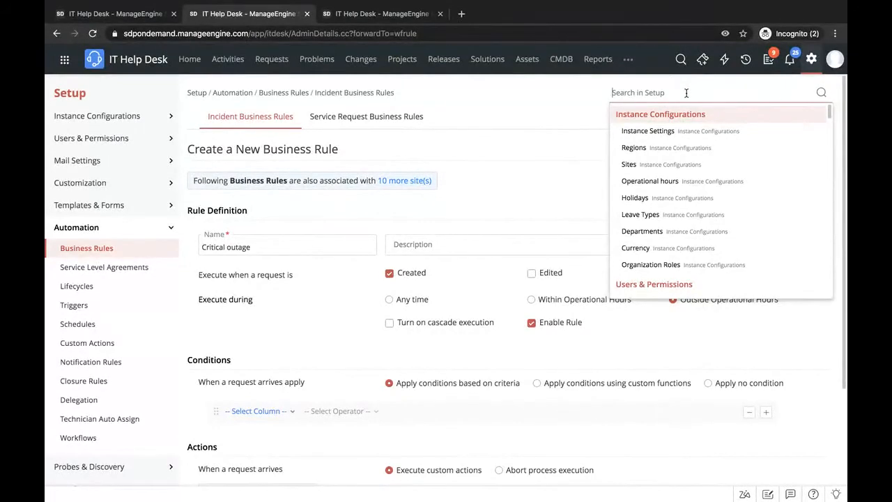
pyautogui.write('service')
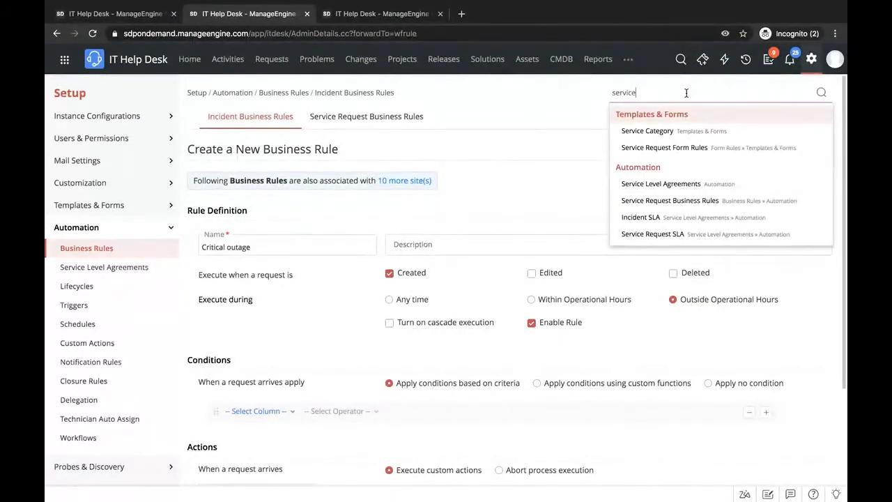
pyautogui.click(674, 184)
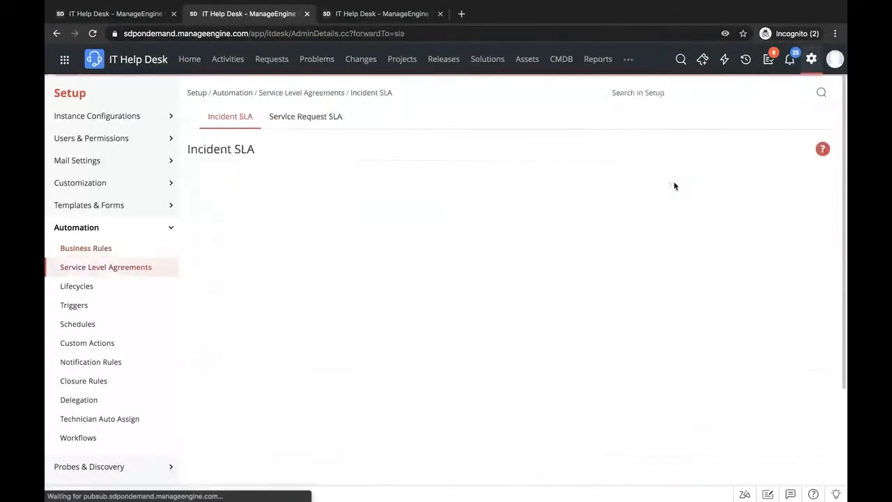
# - Open the High SLA for editing and enable Level 1 escalation for elapsed response time
pyautogui.click(245, 243)
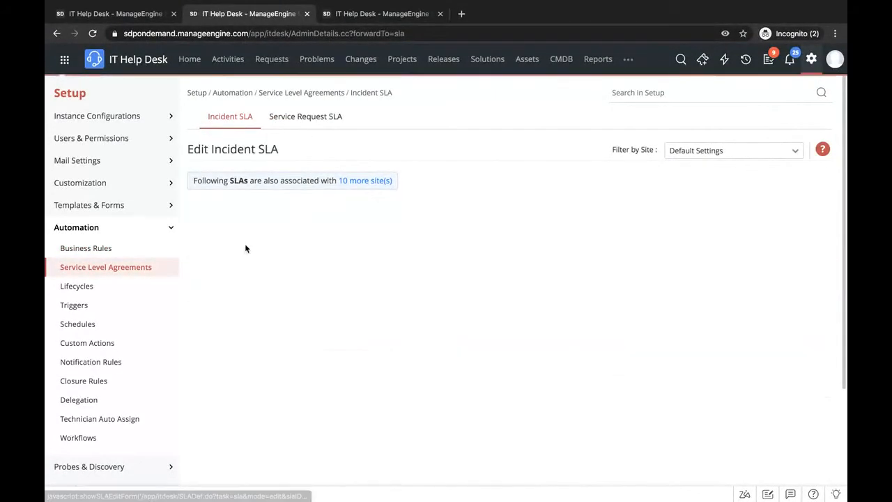
pyautogui.scroll(-1, 274, 300)
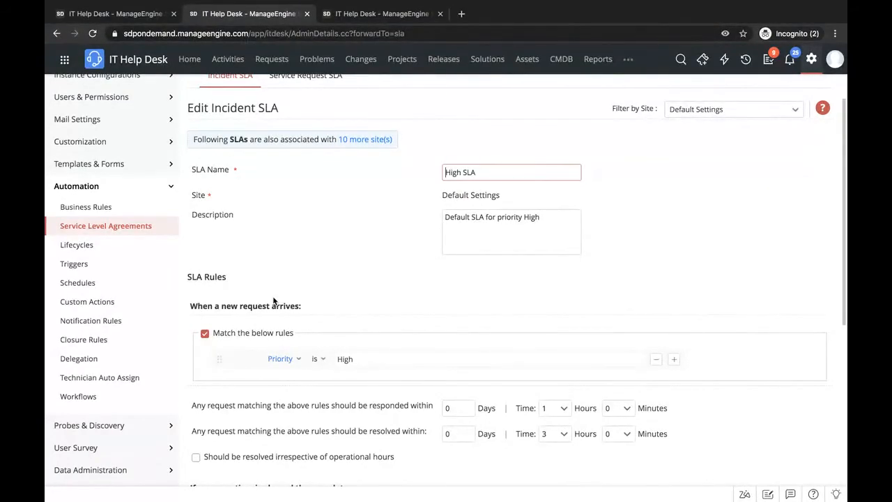
pyautogui.scroll(-3, 273, 300)
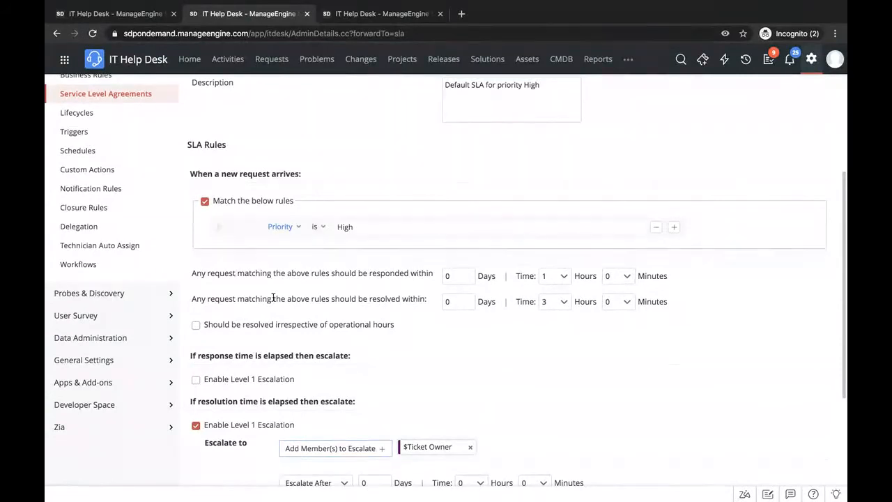
pyautogui.click(196, 380)
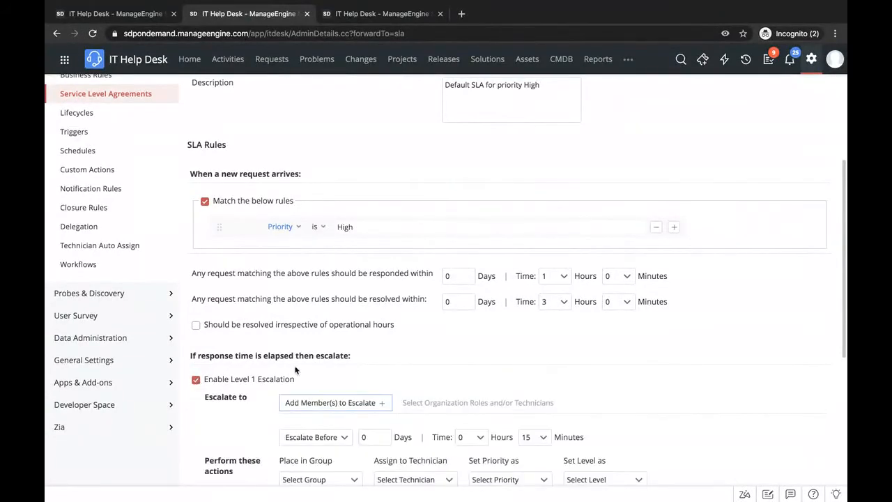
# - Enable Level 2 escalation for elapsed resolution time in the SLA and review its escalation settings and rules
pyautogui.scroll(-5, 294, 370)
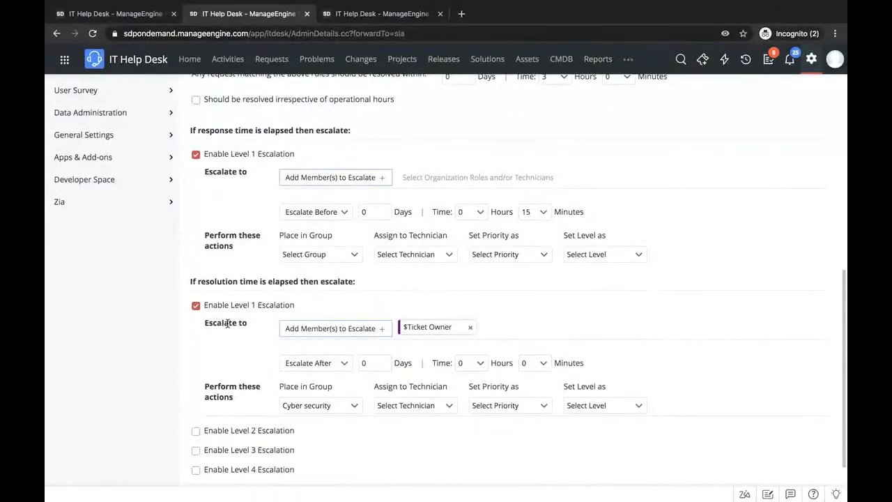
pyautogui.scroll(-1, 228, 324)
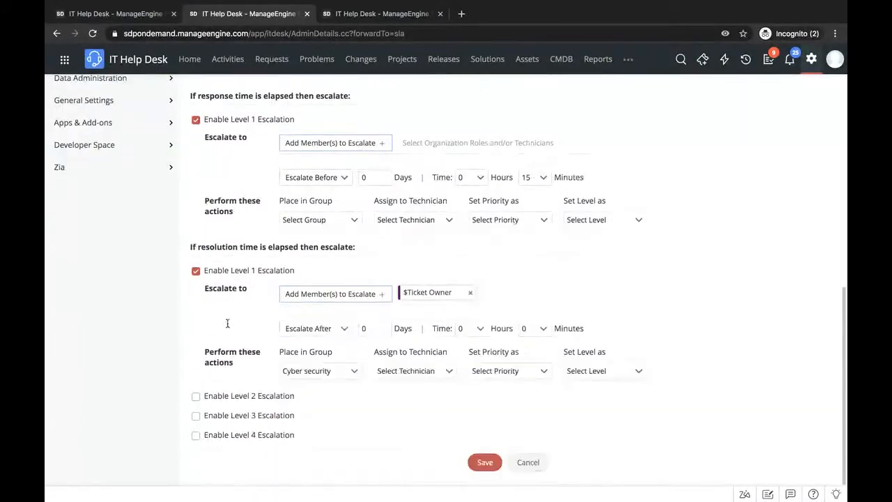
pyautogui.click(195, 396)
pyautogui.scroll(2, 244, 304)
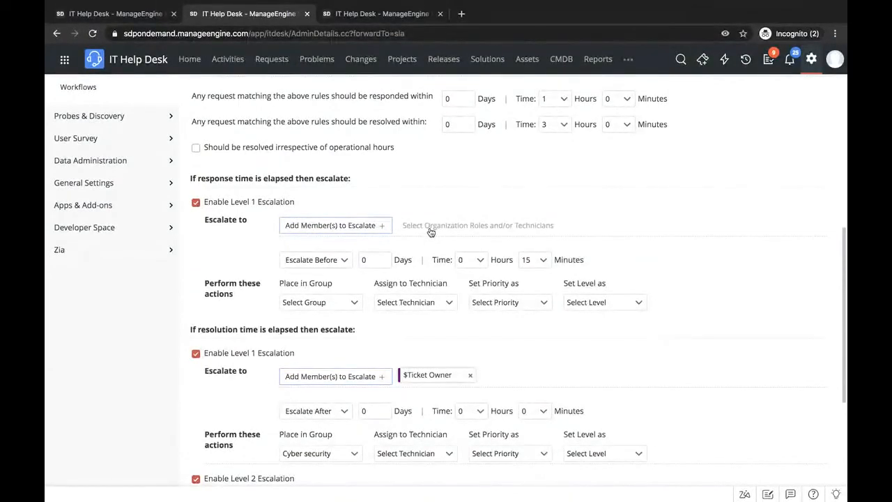
pyautogui.scroll(-5, 397, 278)
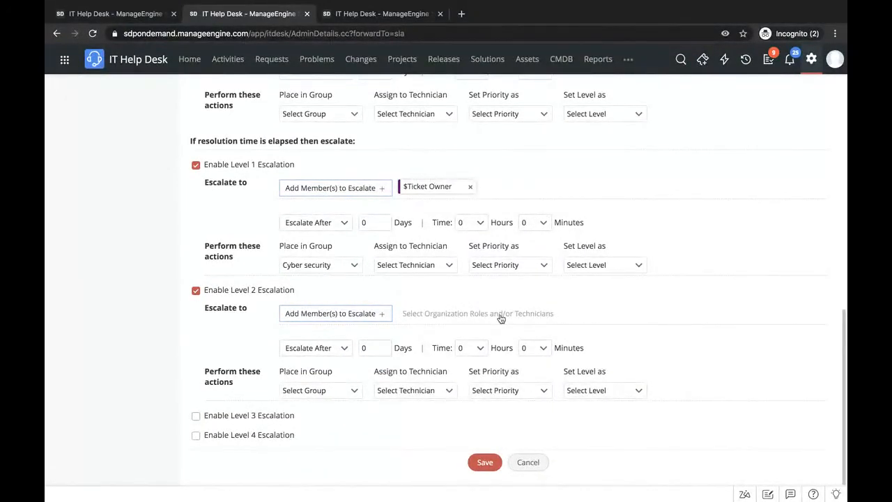
pyautogui.scroll(1, 500, 318)
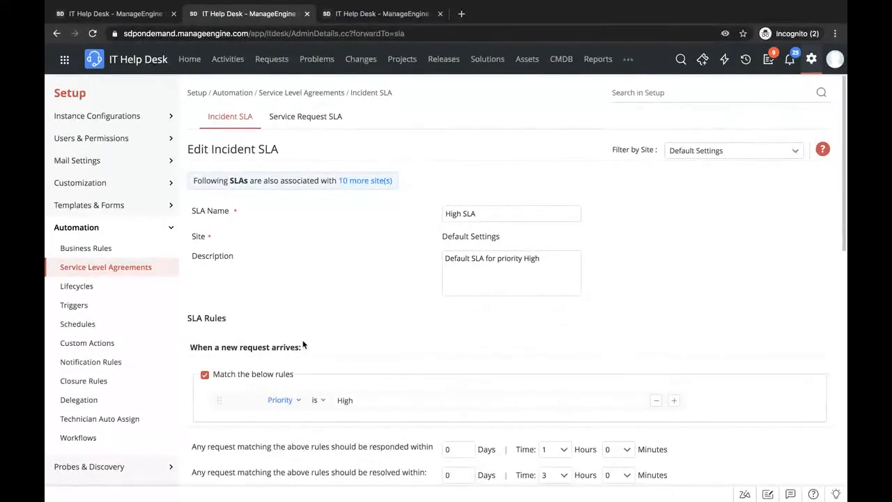
# - Check the presentation, return to the help desk, search the setup settings for "notification rul", and open Notification Rules
pyautogui.hotkey('ctrl', 'Left')
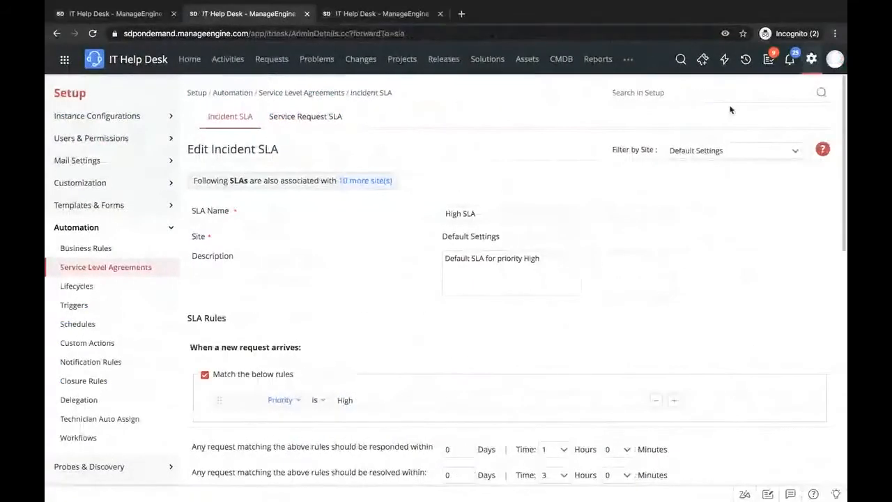
pyautogui.click(688, 94)
pyautogui.write('noti')
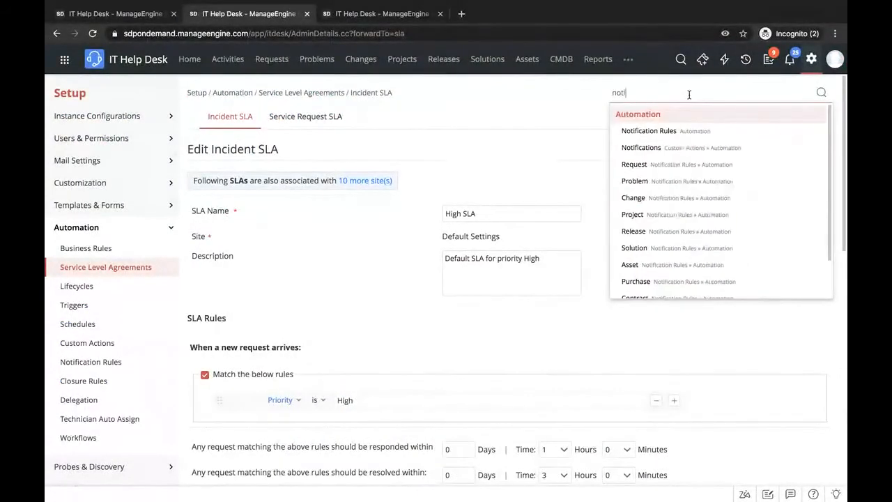
pyautogui.write('fication rul')
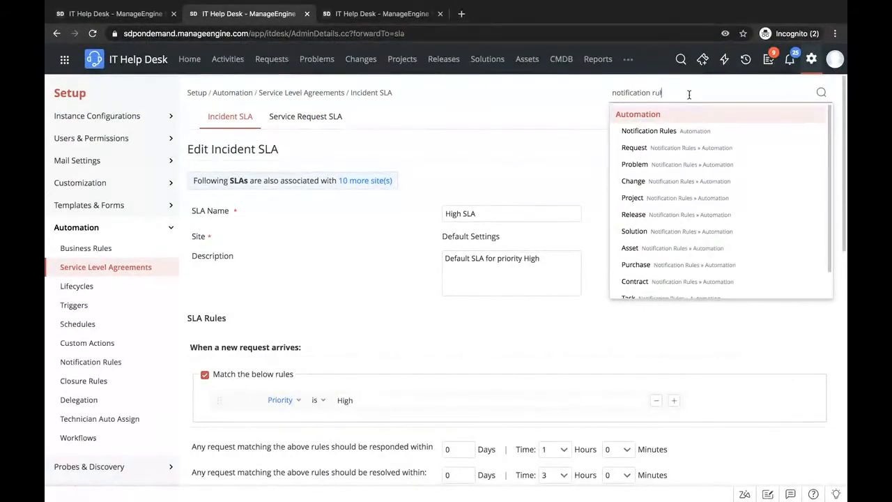
pyautogui.click(680, 131)
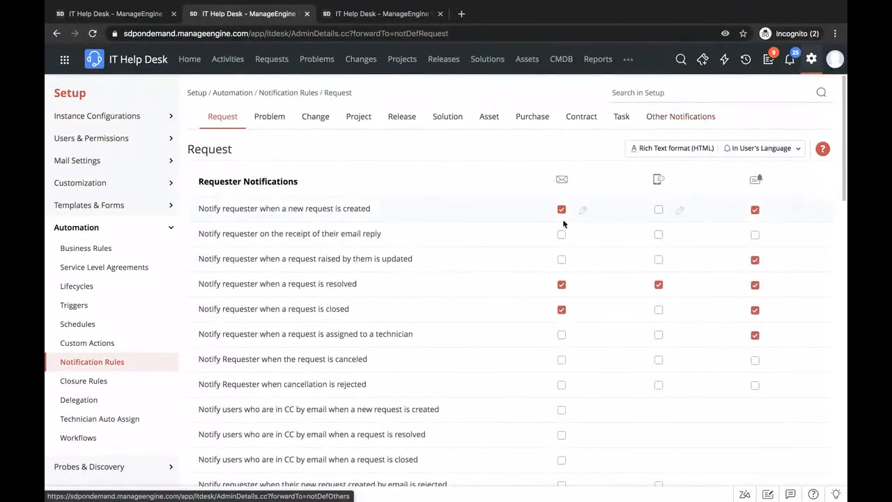
# - Insert the Mode variable into the new-request email template, discard the change, and view the matching SMS template without saving
pyautogui.scroll(-2, 313, 309)
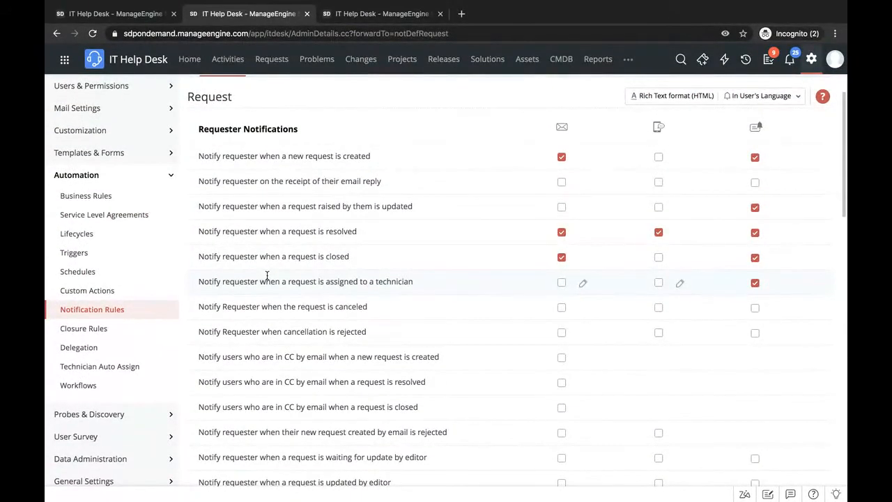
pyautogui.scroll(-2, 259, 370)
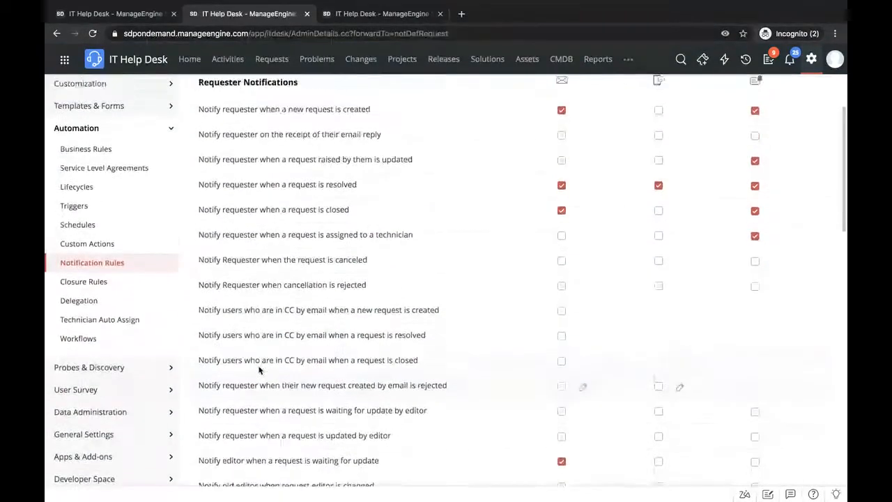
pyautogui.scroll(2, 259, 370)
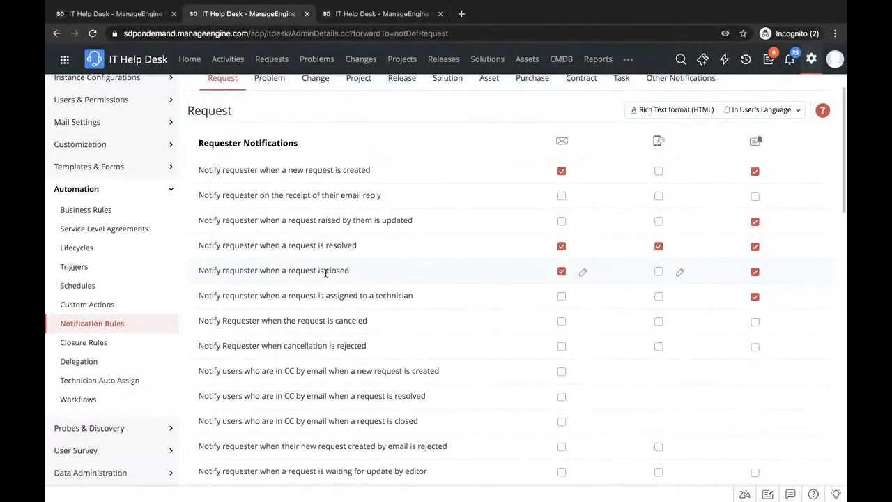
pyautogui.scroll(1, 325, 273)
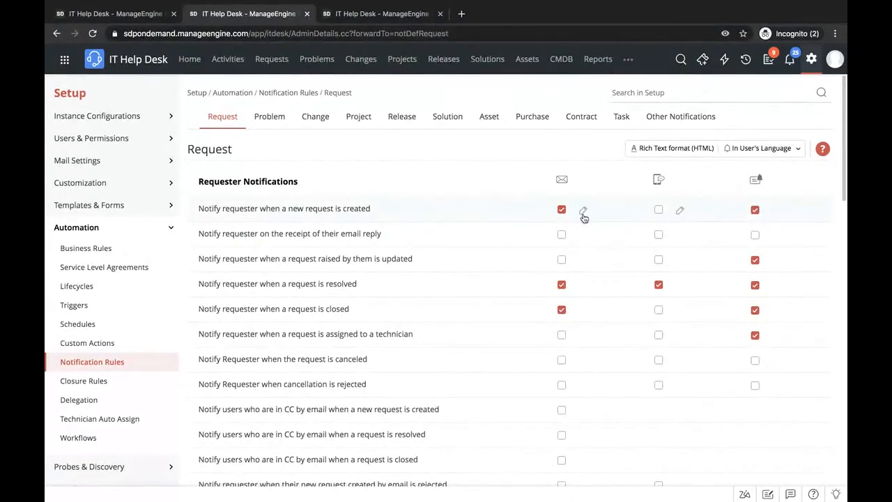
pyautogui.click(583, 211)
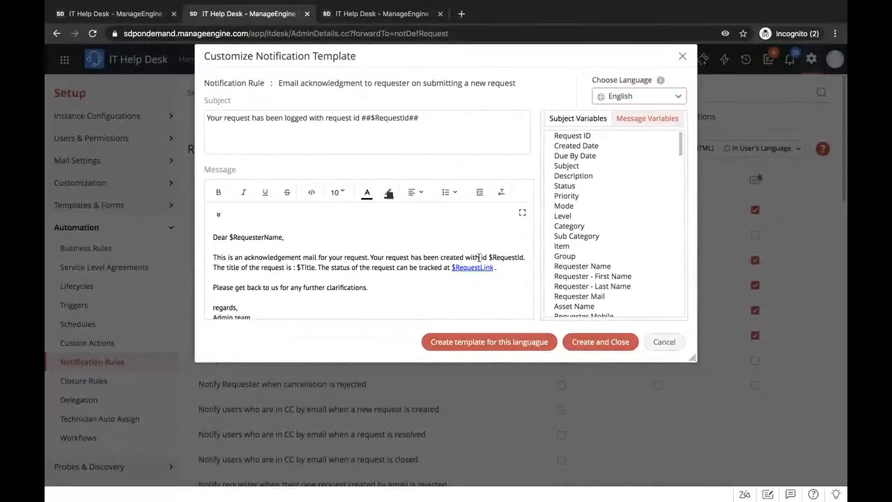
pyautogui.click(565, 206)
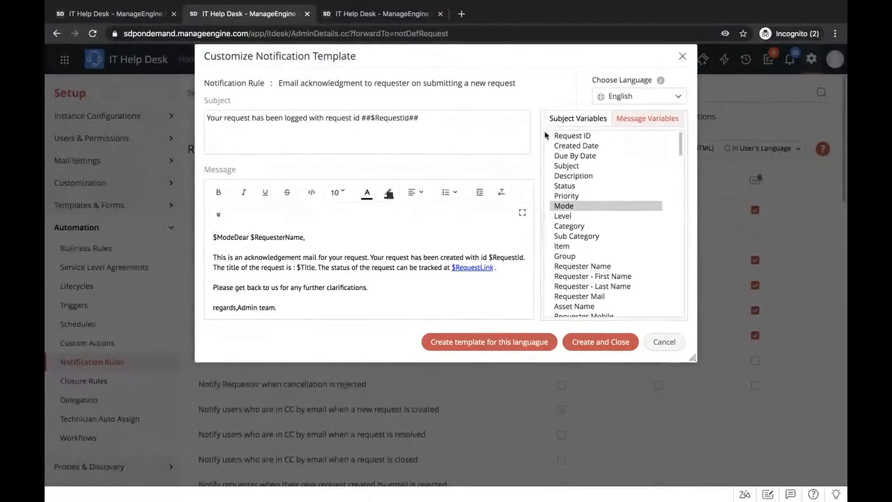
pyautogui.click(682, 56)
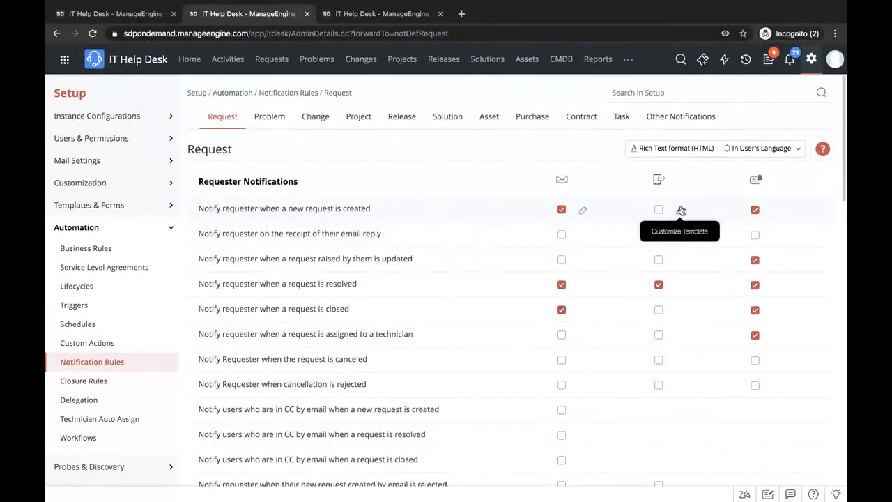
pyautogui.click(681, 210)
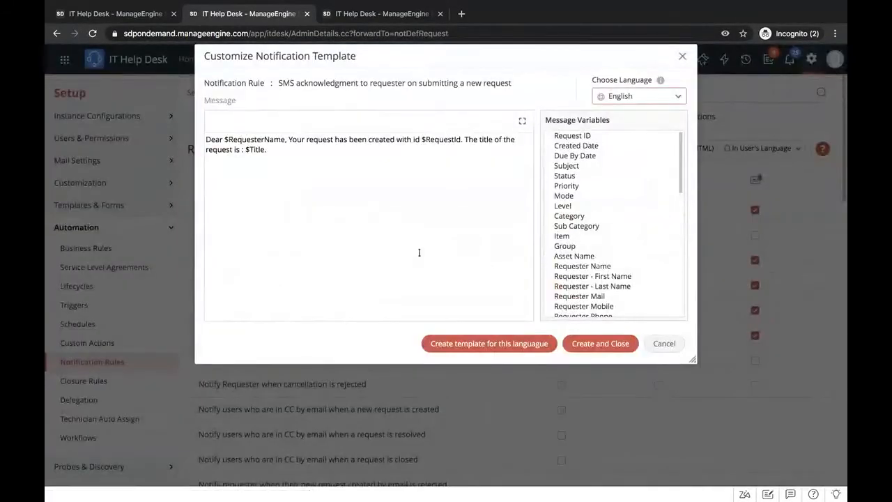
pyautogui.click(682, 56)
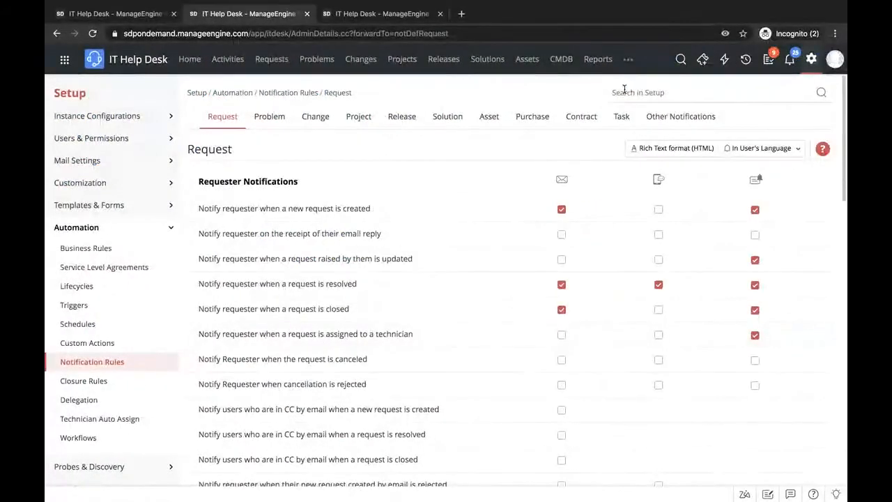
# - Open Triggers by searching the setup settings for "trigg" and start a new request trigger that also executes on deletion
pyautogui.click(624, 92)
pyautogui.write('trigg')
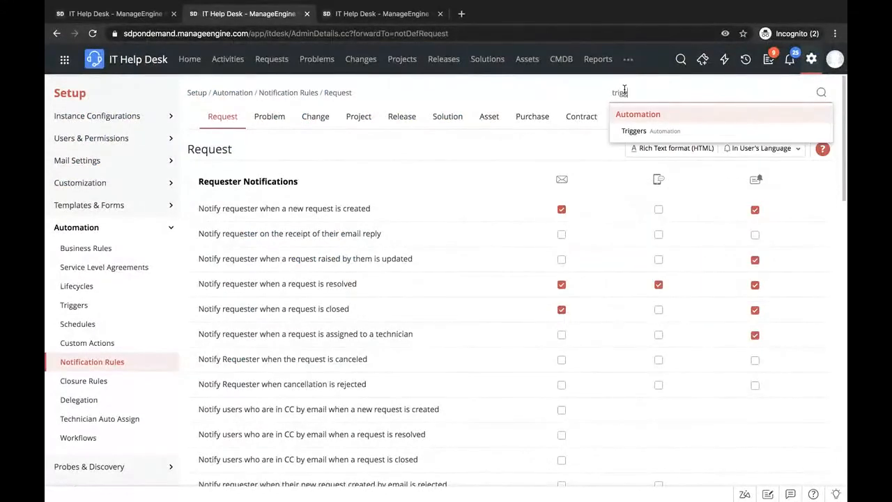
pyautogui.click(628, 131)
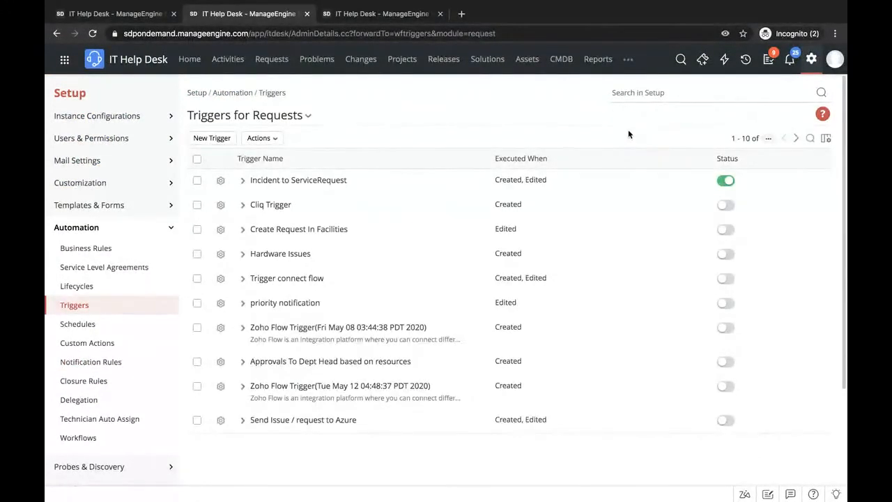
pyautogui.click(216, 139)
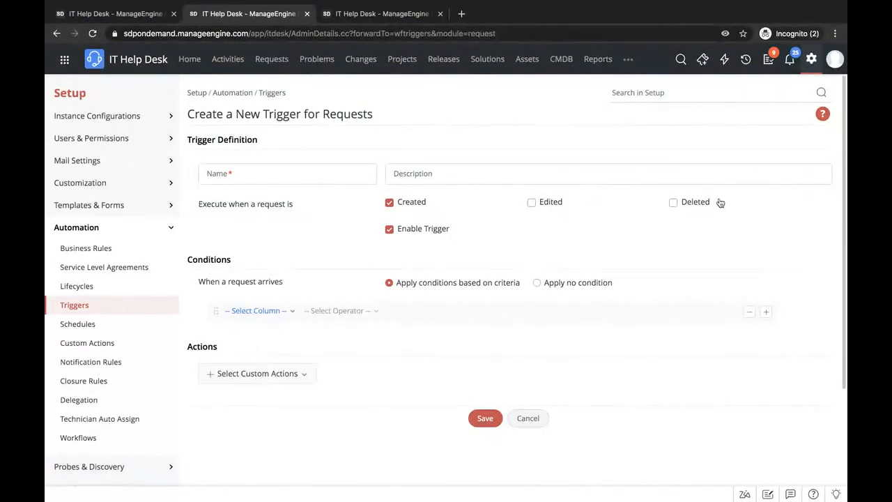
pyautogui.click(696, 203)
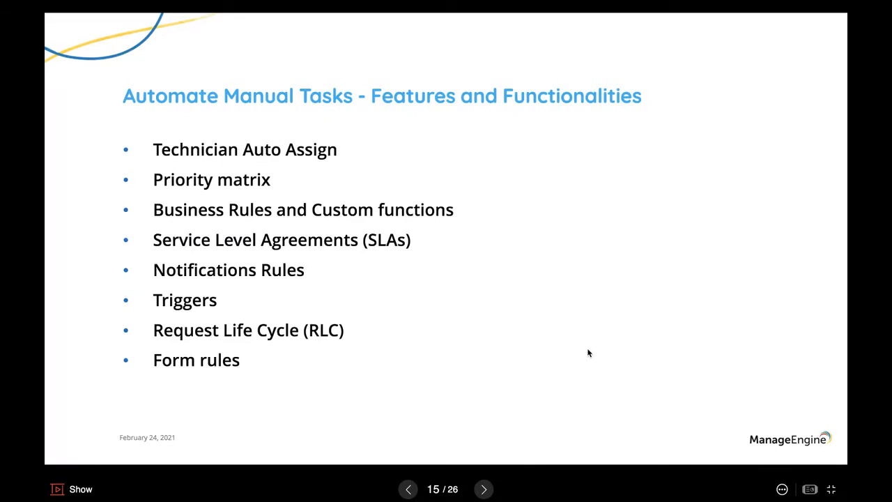
# - Return from the presentation to the help desk, search the setup settings for "requ", and open Request Lifecycles
pyautogui.hotkey('ctrl', 'Right')
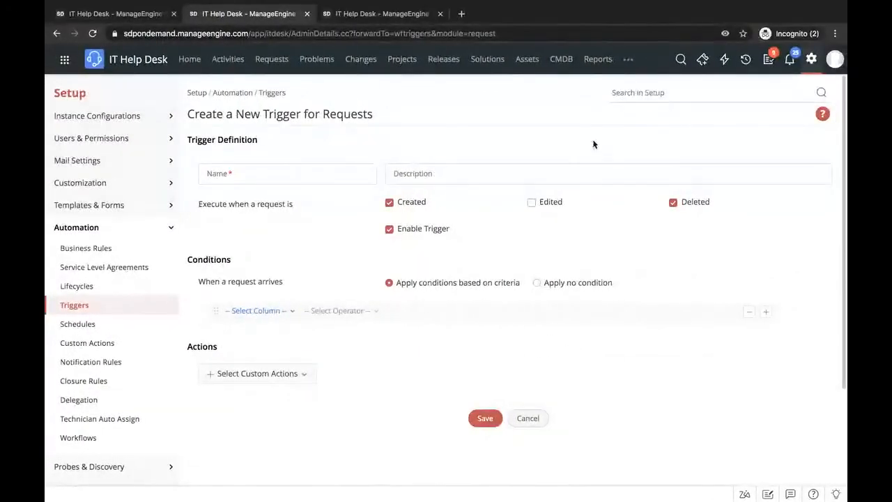
pyautogui.click(641, 95)
pyautogui.write('requ')
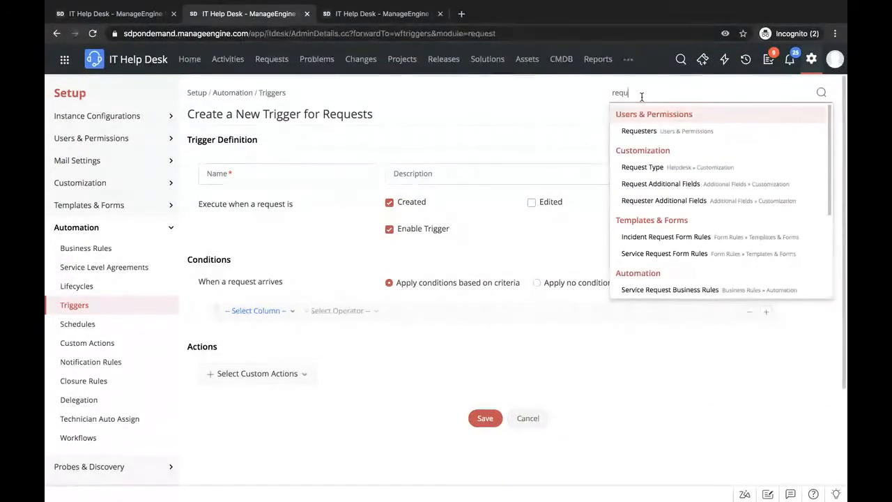
pyautogui.click(655, 134)
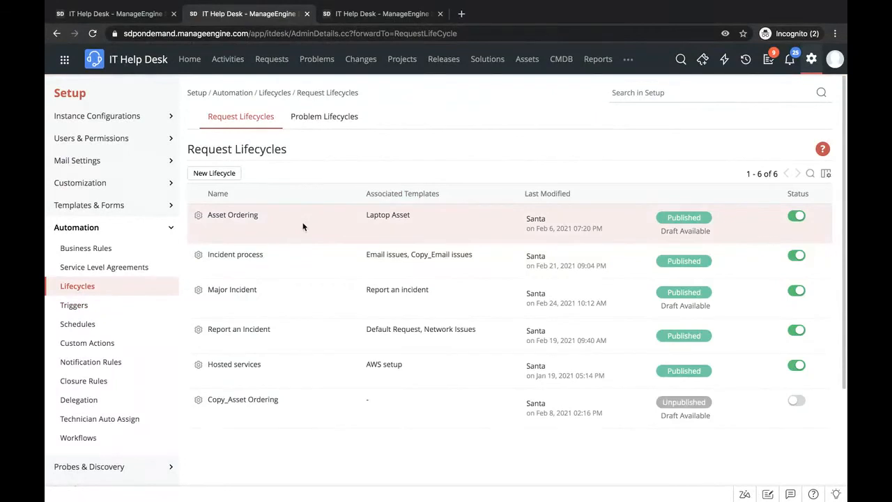
# - Open the Major Incident lifecycle and add the Communicate status to the canvas between Closed and the Fixed transition
pyautogui.click(233, 291)
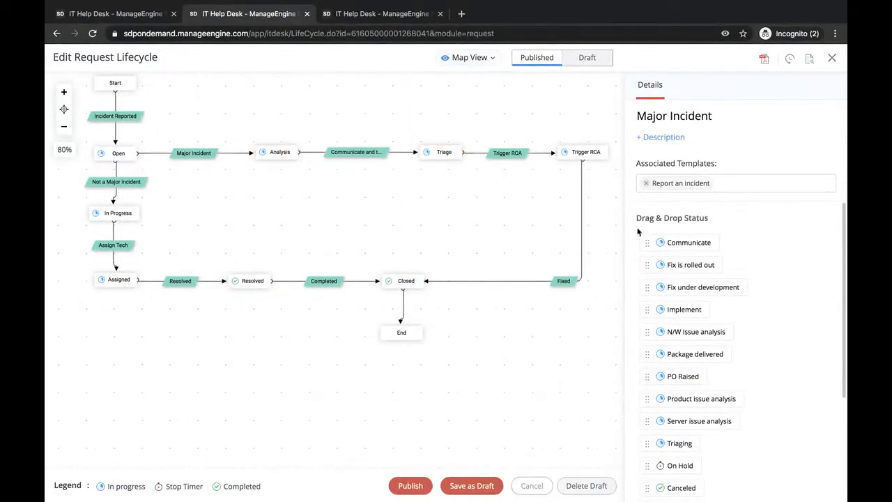
pyautogui.moveTo(694, 241); pyautogui.dragTo(498, 281)
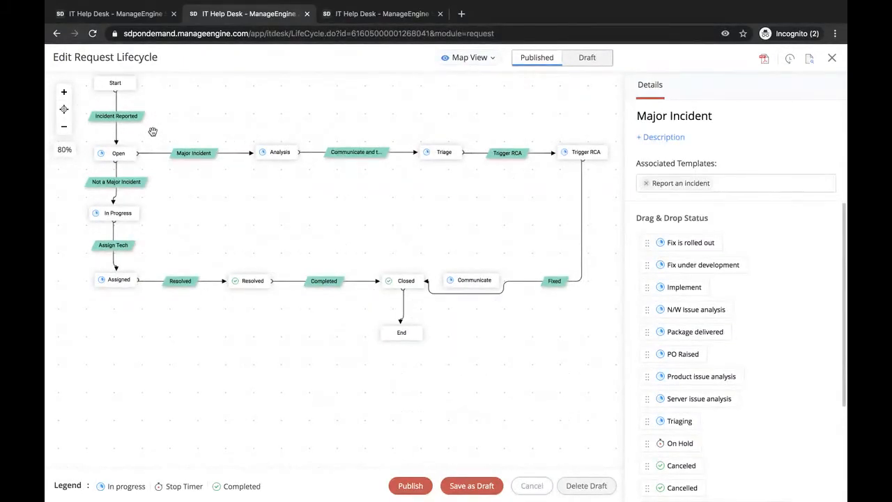
# - View the incident request about receiving or sending emails and switch back to the presentation's automation feature list
pyautogui.moveTo(49, 4)
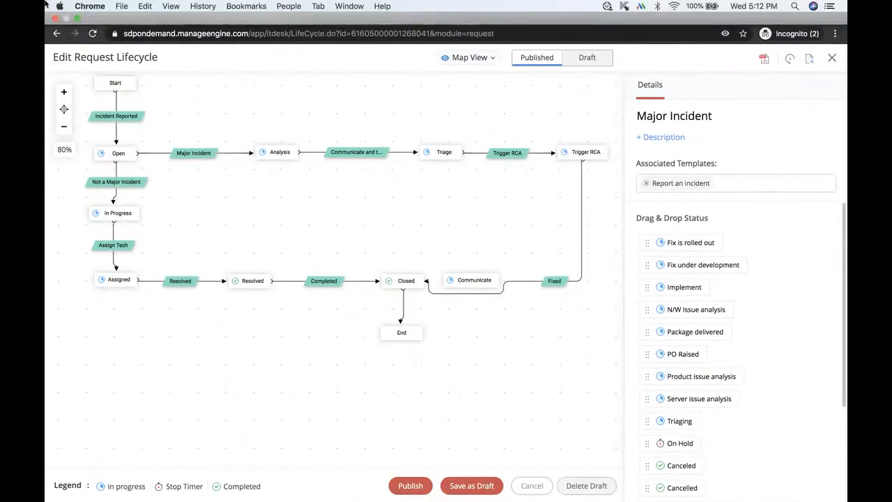
pyautogui.click(96, 40)
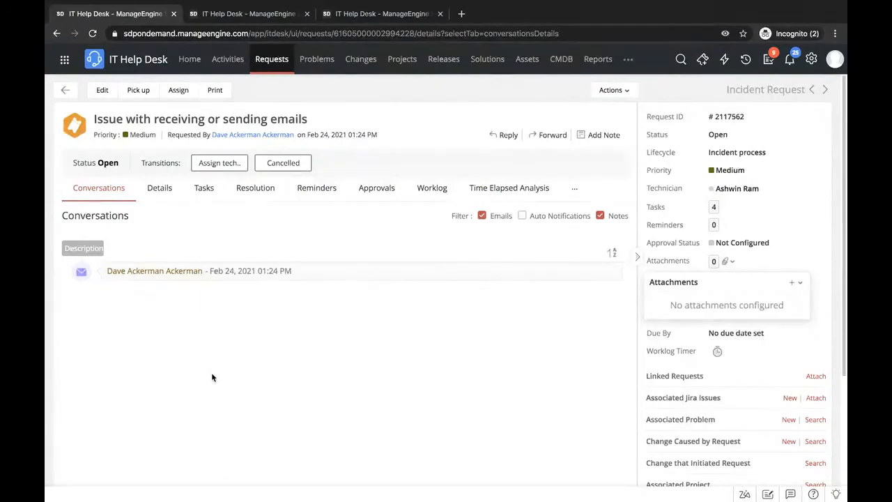
pyautogui.hotkey('ctrl', 'Left')
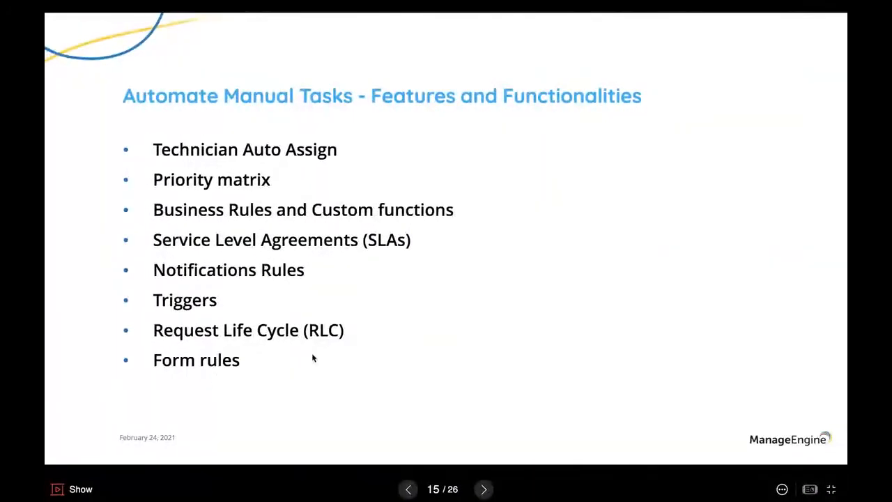
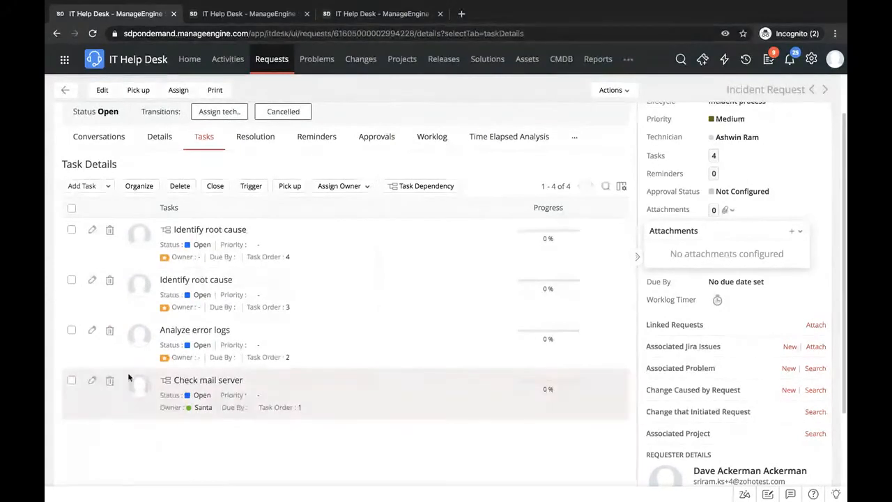
# - Assign the Check mail server task to a different owner
pyautogui.click(71, 380)
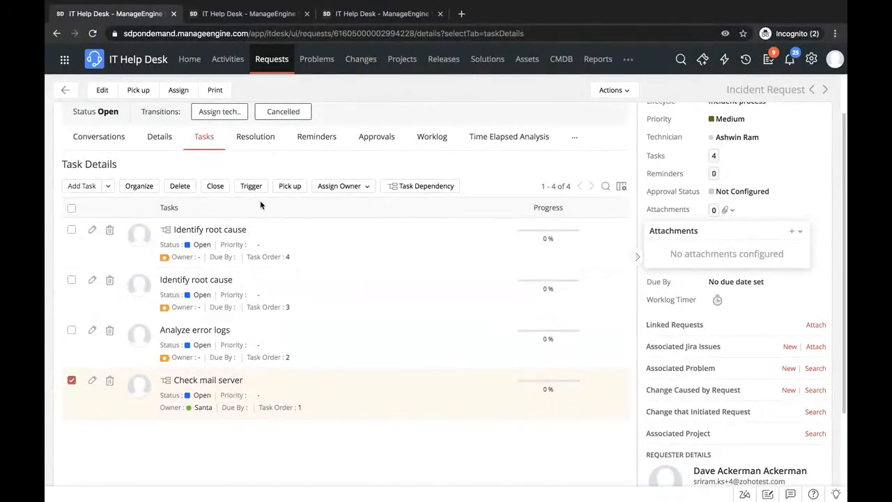
pyautogui.click(354, 188)
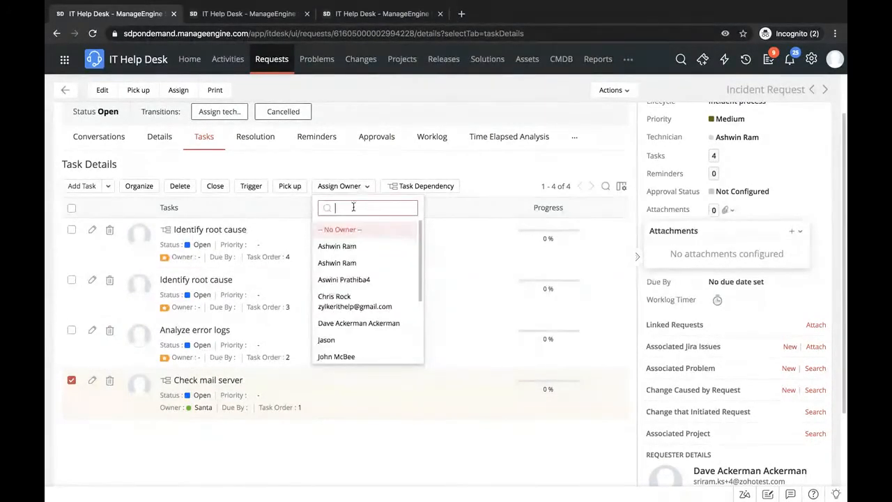
pyautogui.click(342, 256)
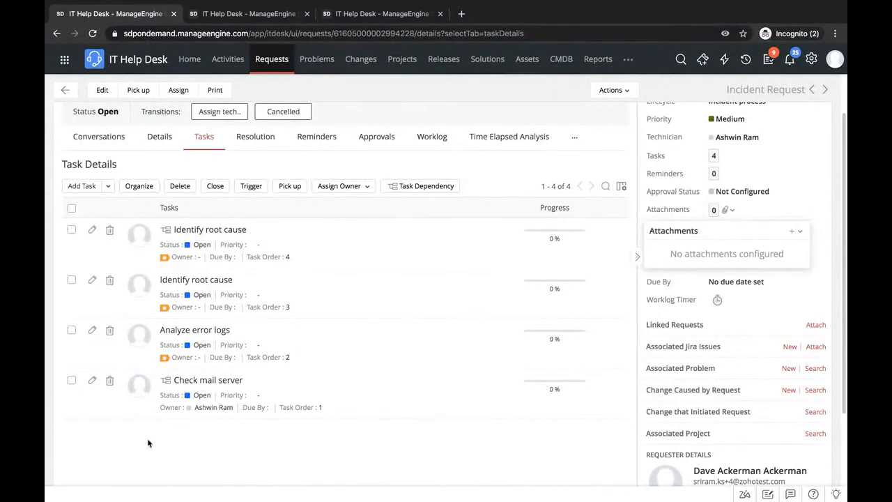
pyautogui.scroll(2, 148, 443)
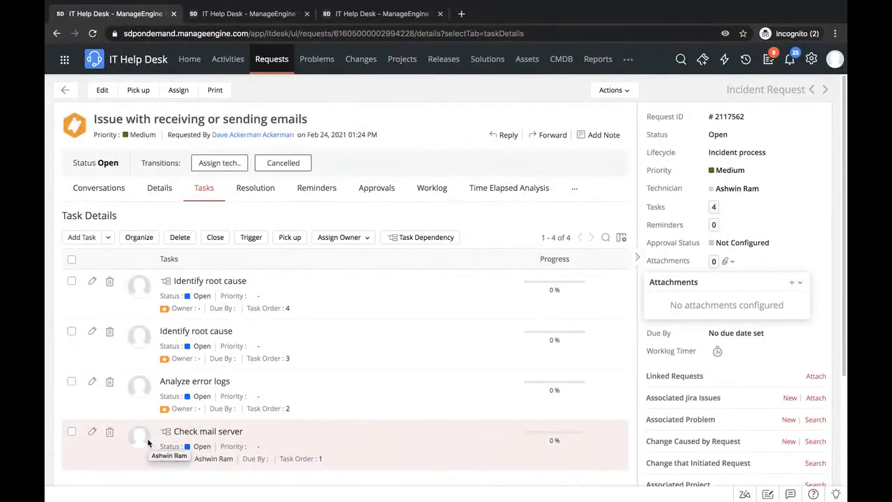
# - Check the presentation's collaboration feature list, return to the help desk, and view the Tech Availability Chart on the home page
pyautogui.hotkey('ctrl', 'Left')
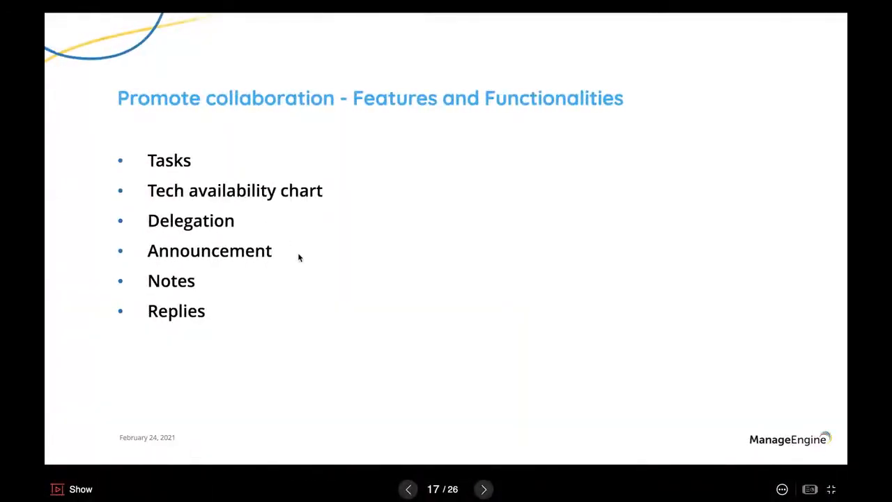
pyautogui.hotkey('ctrl', 'Right')
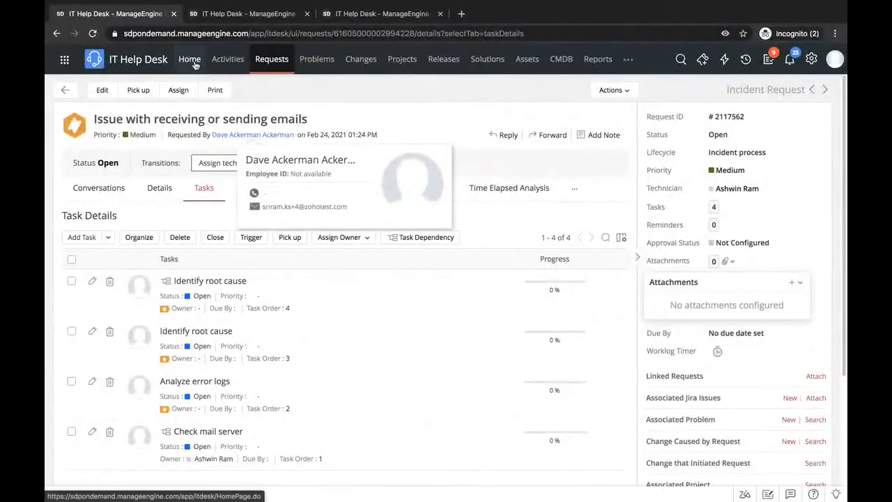
pyautogui.click(191, 60)
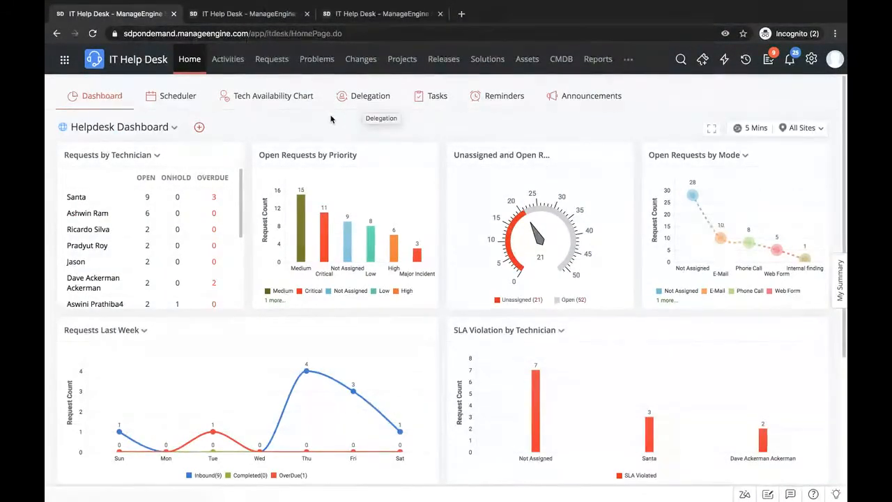
pyautogui.click(254, 98)
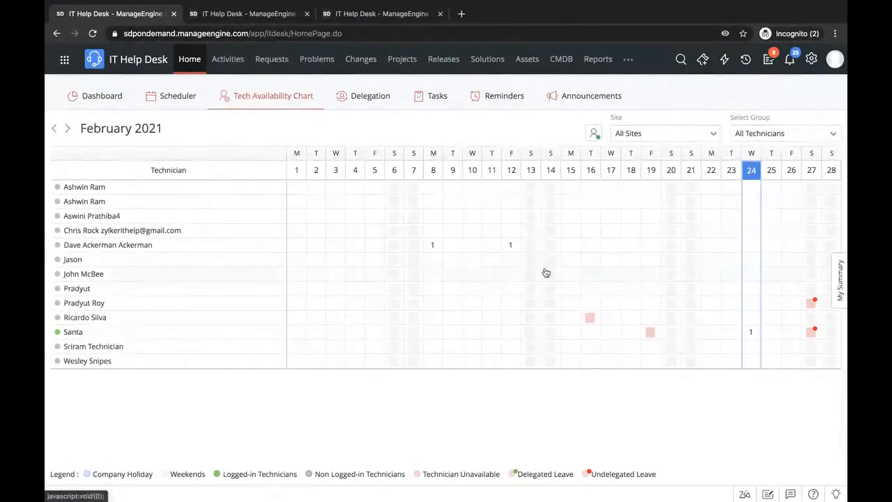
pyautogui.moveTo(812, 339)
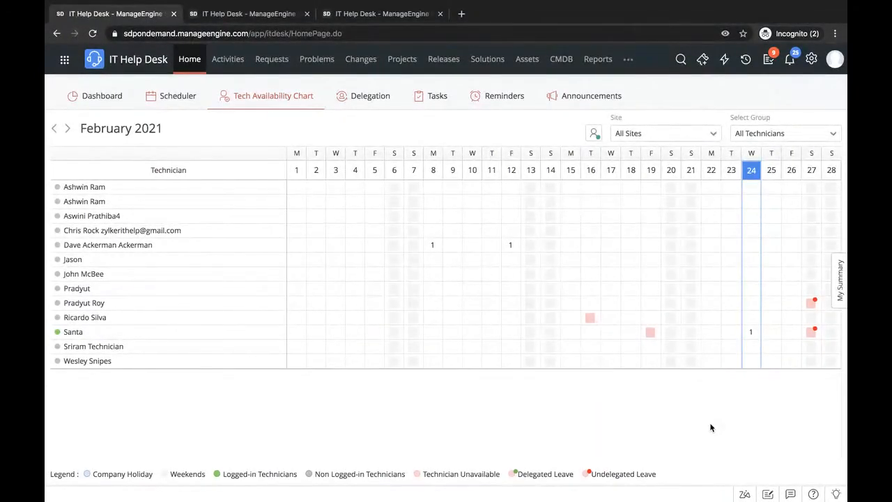
# - Open Delegation and explore delegating the second listed technician's upcoming requests to unassigned or to another technician
pyautogui.click(371, 103)
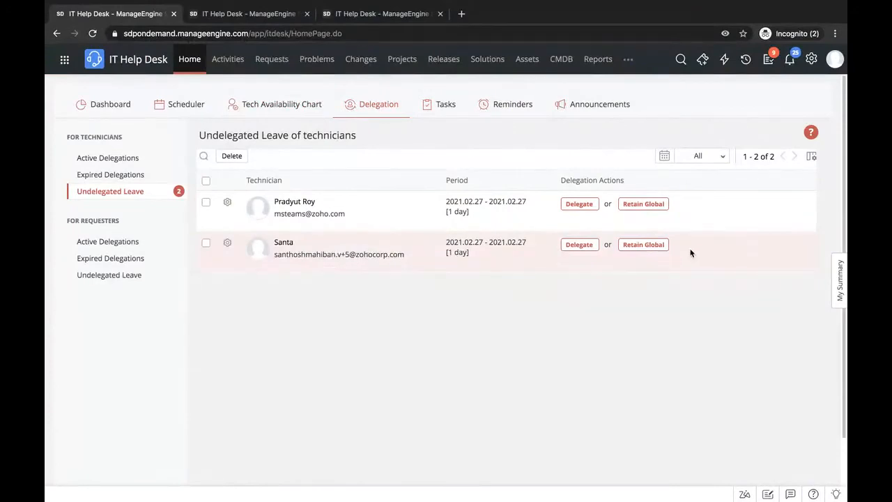
pyautogui.click(578, 245)
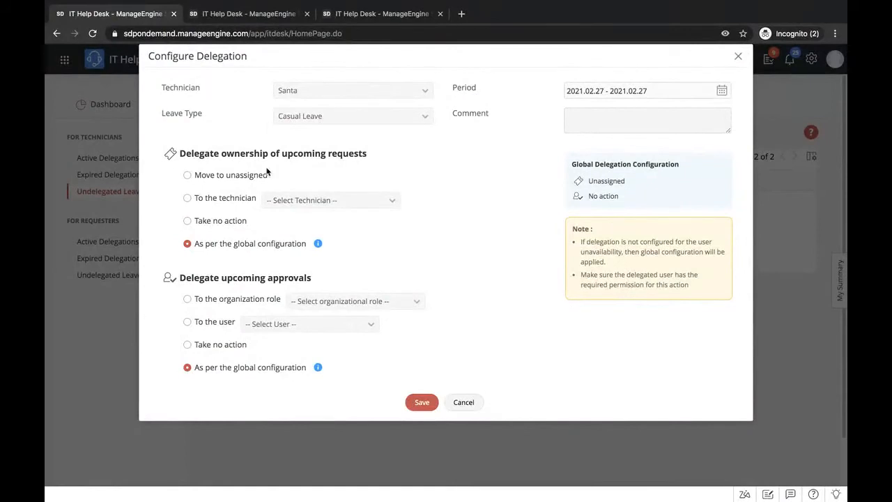
pyautogui.click(188, 175)
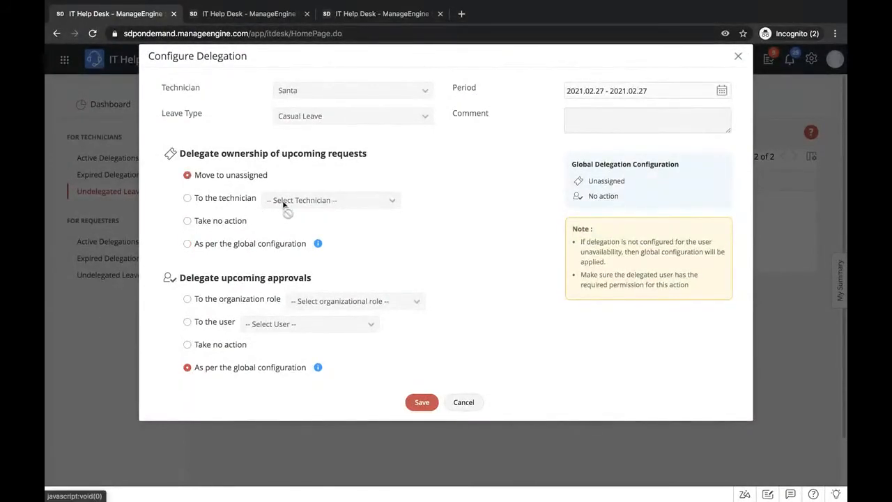
pyautogui.click(187, 201)
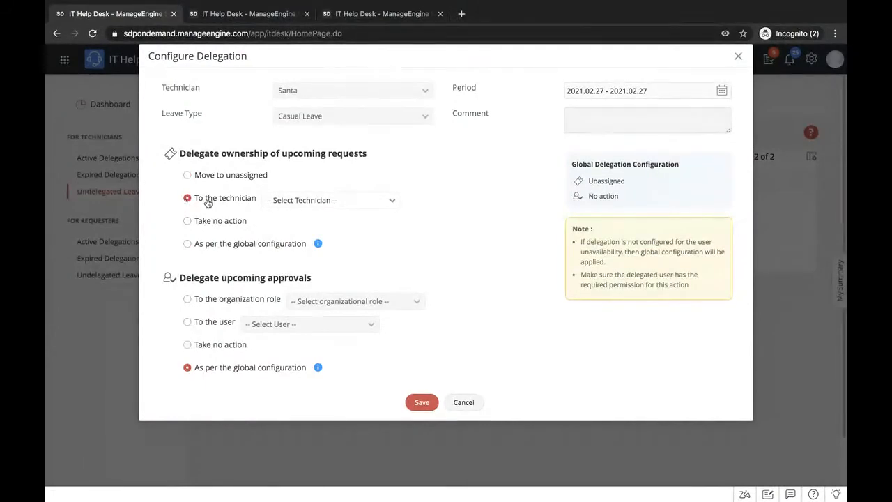
pyautogui.click(296, 202)
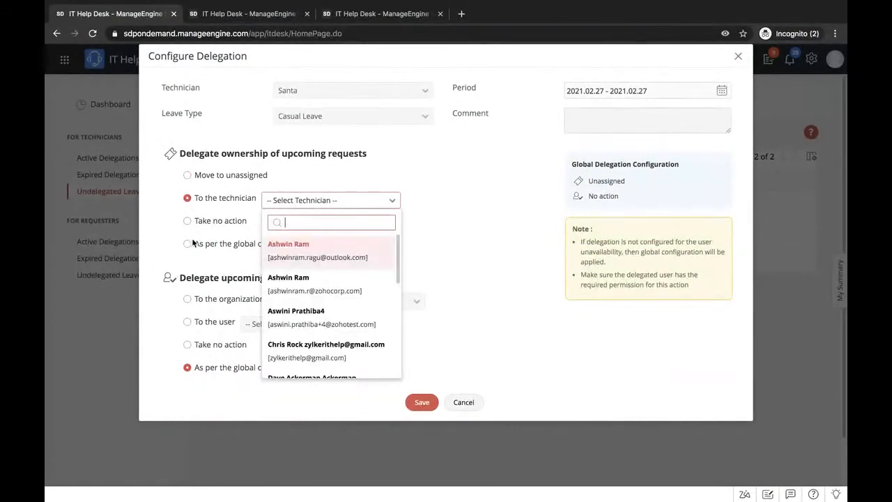
pyautogui.click(167, 238)
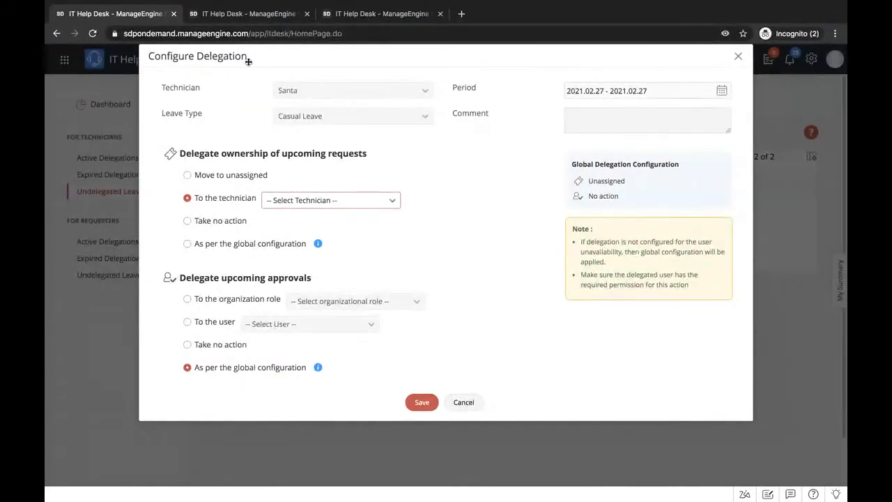
# - Close the Major Incident lifecycle editor in the second browser tab and discard its unsaved changes
pyautogui.click(244, 14)
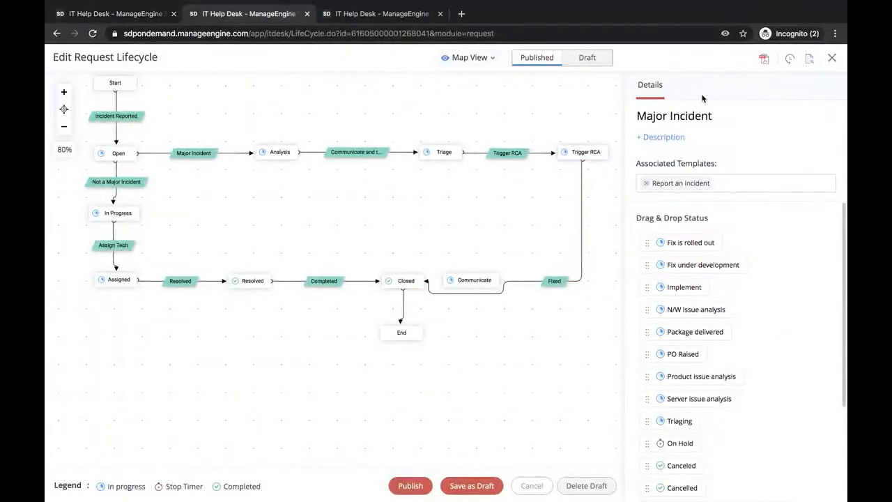
pyautogui.click(831, 58)
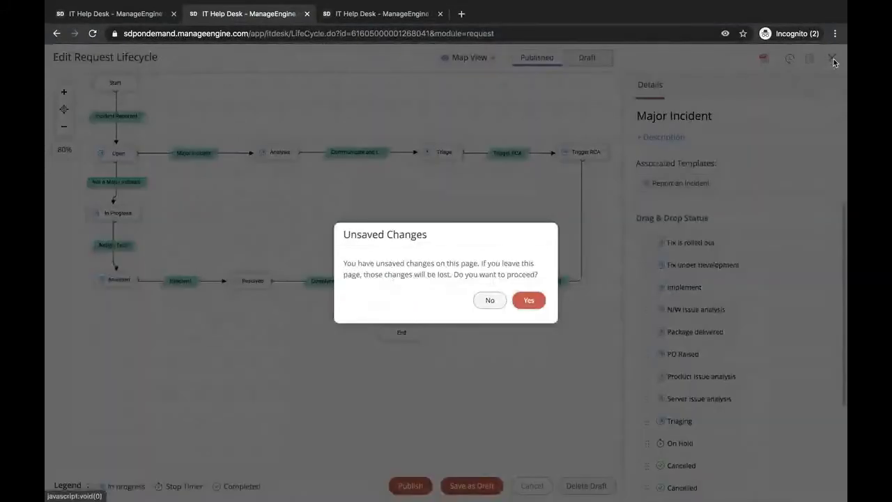
pyautogui.click(529, 301)
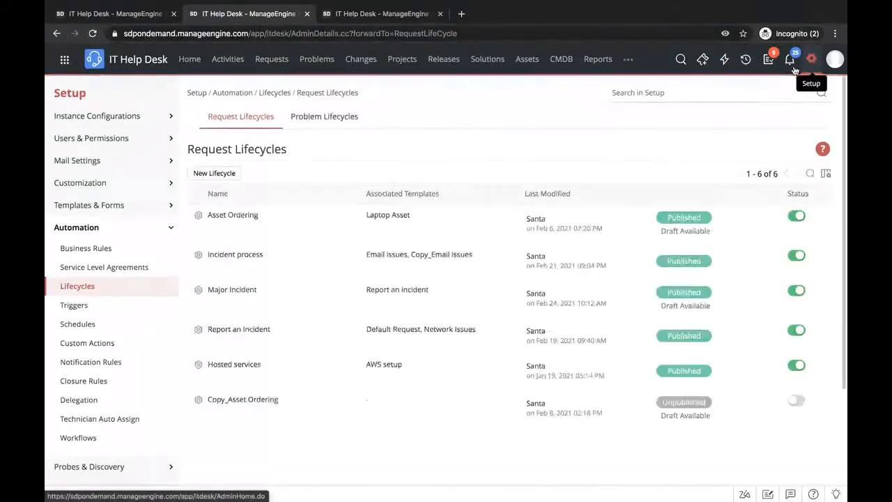
# - Search the setup settings for "del" and open the global Delegation configuration
pyautogui.click(660, 93)
pyautogui.write('del')
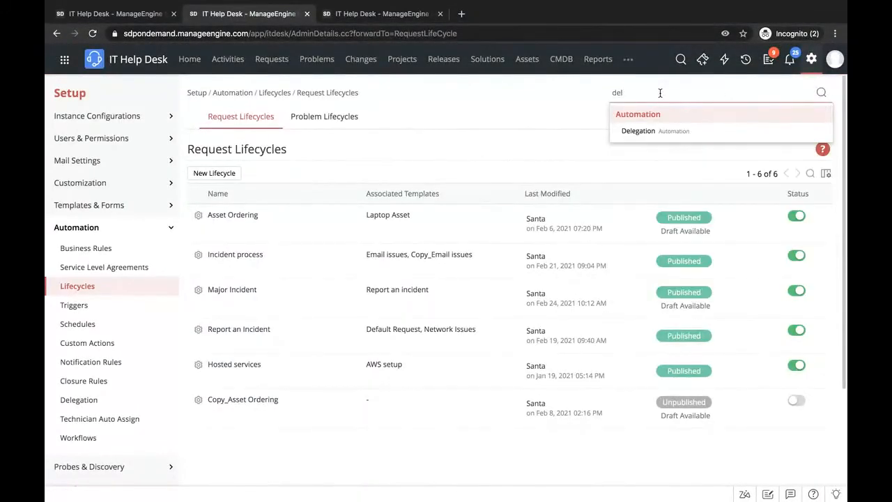
pyautogui.press('Return')
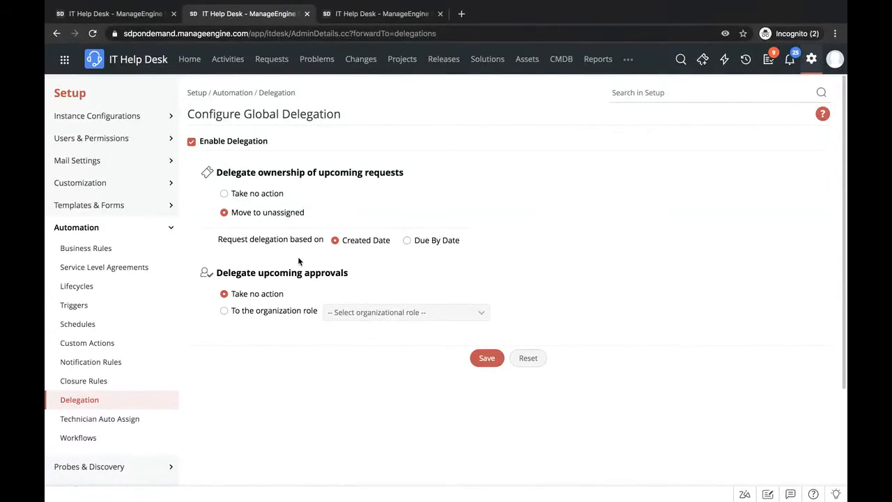
# - Close the technician's delegation form without saving and switch to the presentation's collaboration feature list
pyautogui.click(115, 14)
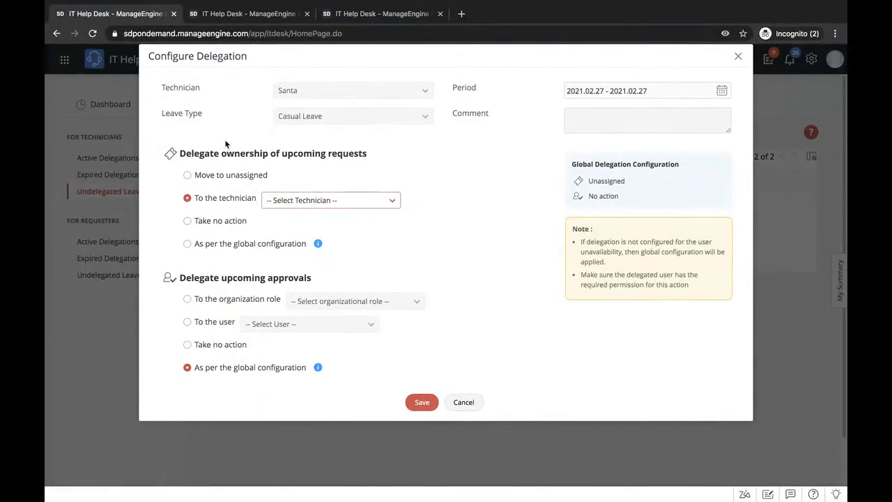
pyautogui.click(738, 56)
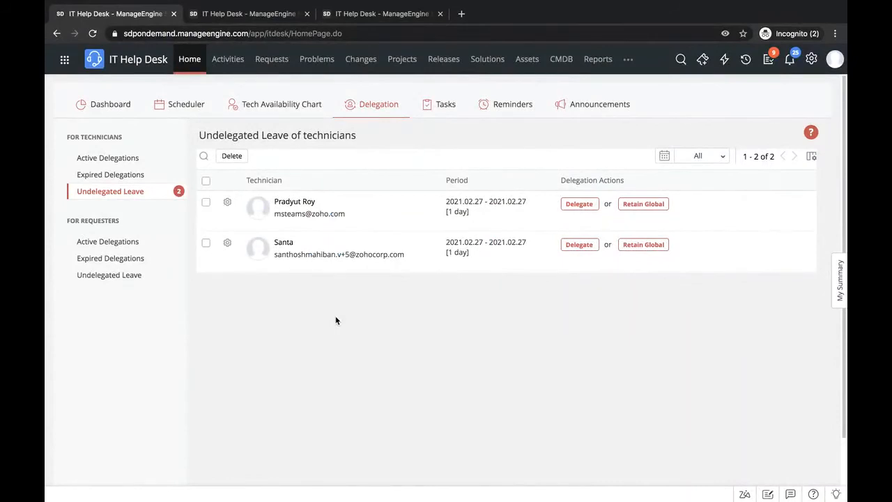
pyautogui.hotkey('ctrl', 'Left')
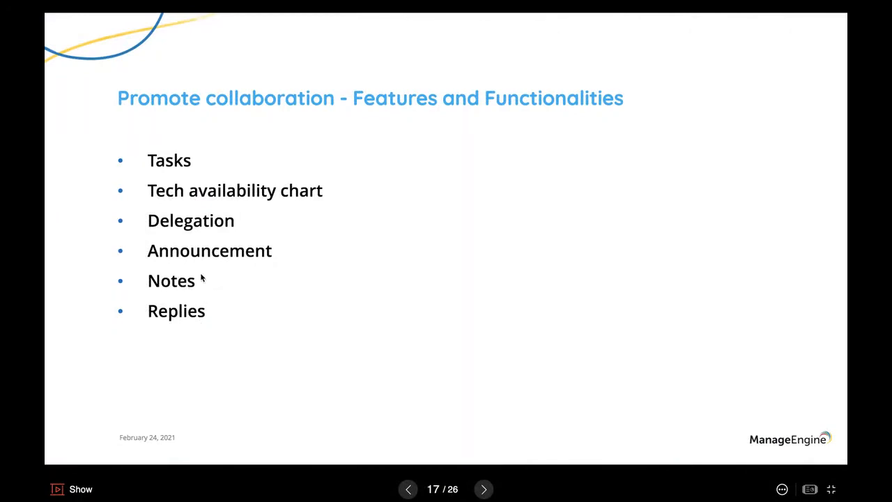
# - Return to the help desk, open incident request 2117562 about receiving or sending emails, and view its Add Notes form
pyautogui.hotkey('ctrl', 'Right')
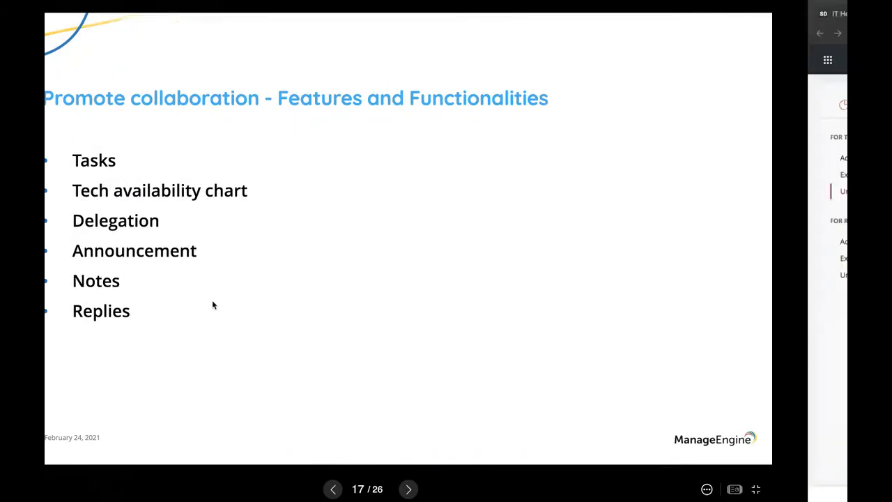
pyautogui.click(235, 16)
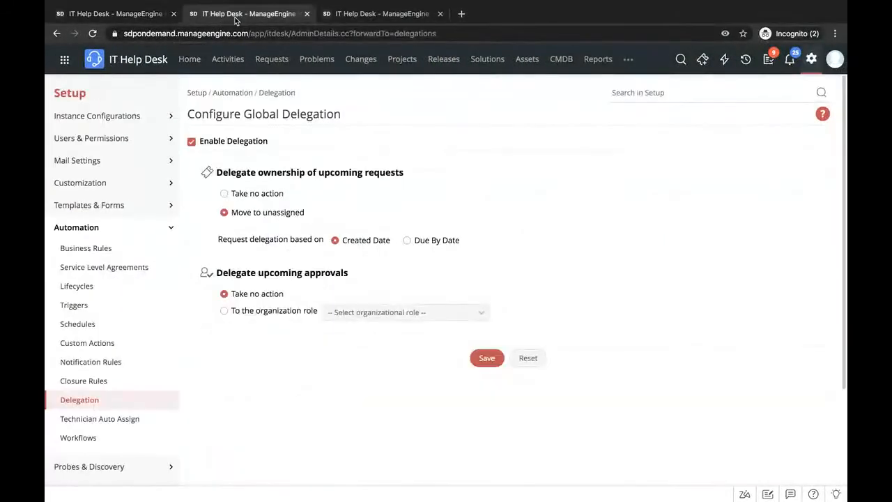
pyautogui.click(273, 61)
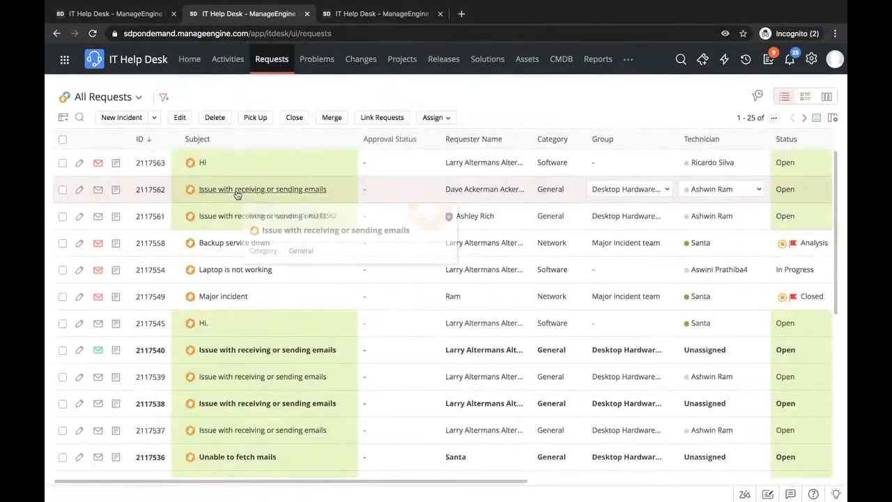
pyautogui.click(236, 194)
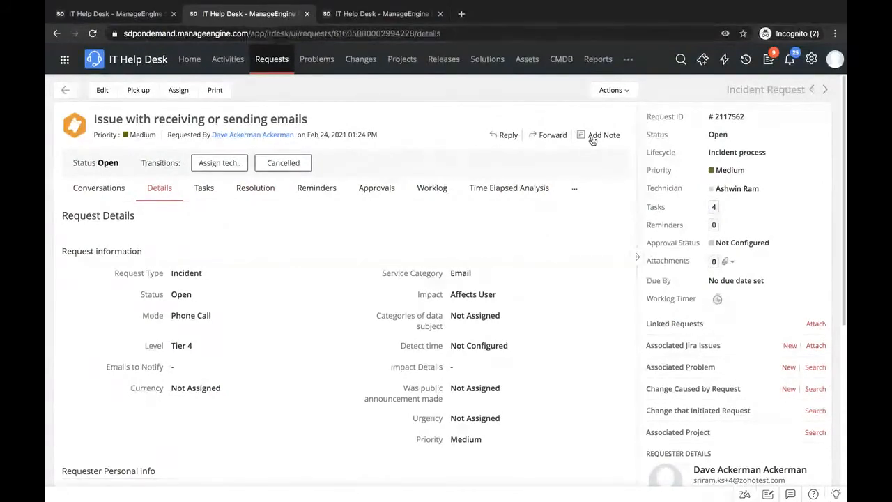
pyautogui.click(591, 137)
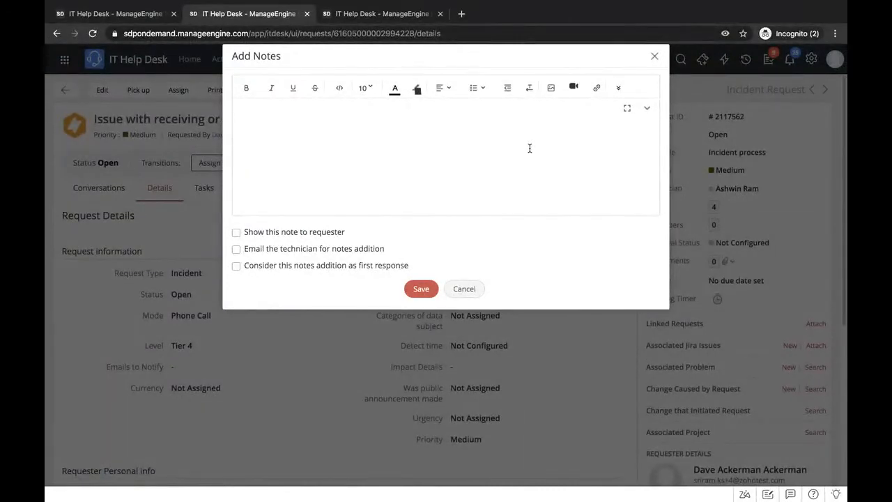
pyautogui.click(654, 56)
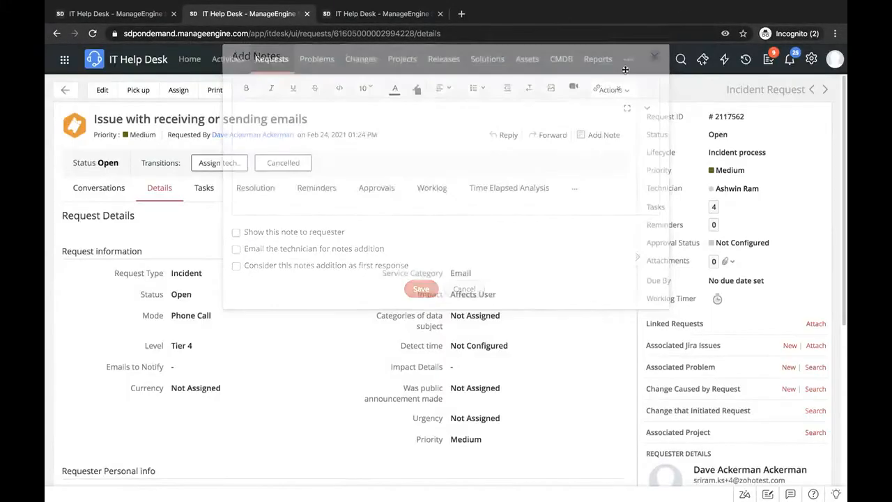
# - Start a reply from the request's Conversations, view the available reply templates, and return to the Delegation page in the first browser tab
pyautogui.click(95, 188)
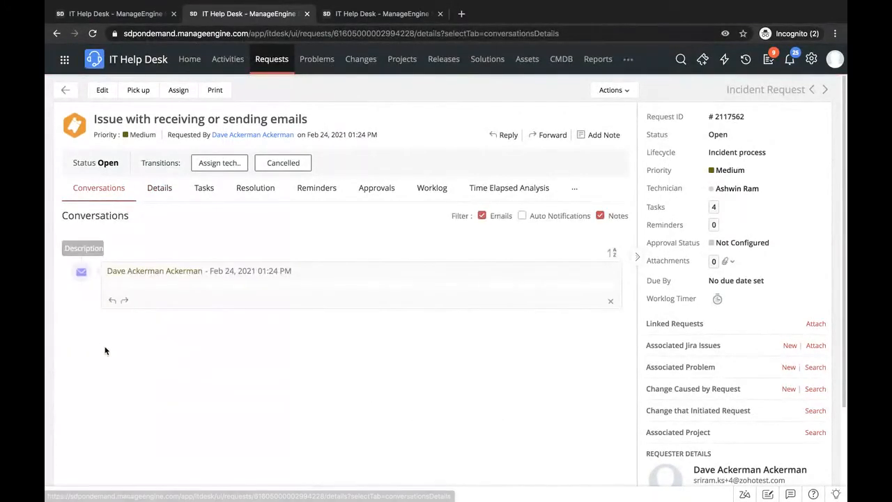
pyautogui.click(112, 301)
pyautogui.scroll(-3, 113, 304)
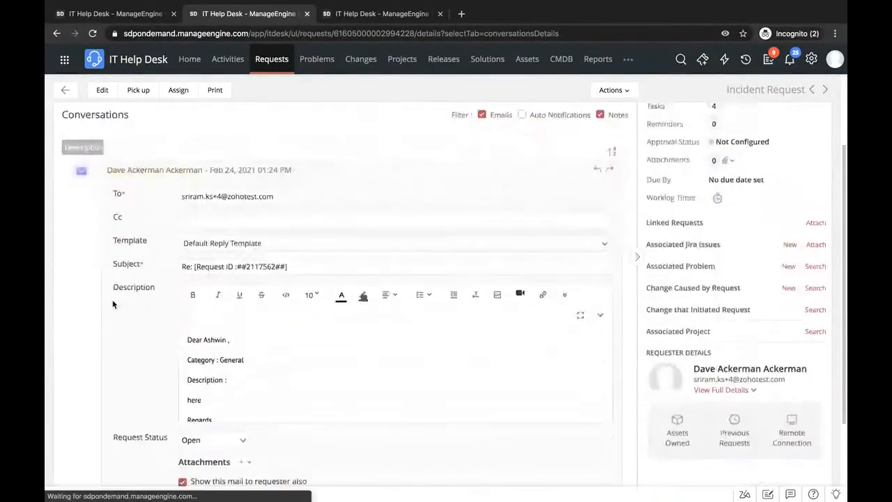
pyautogui.scroll(3, 191, 235)
pyautogui.scroll(-1, 190, 235)
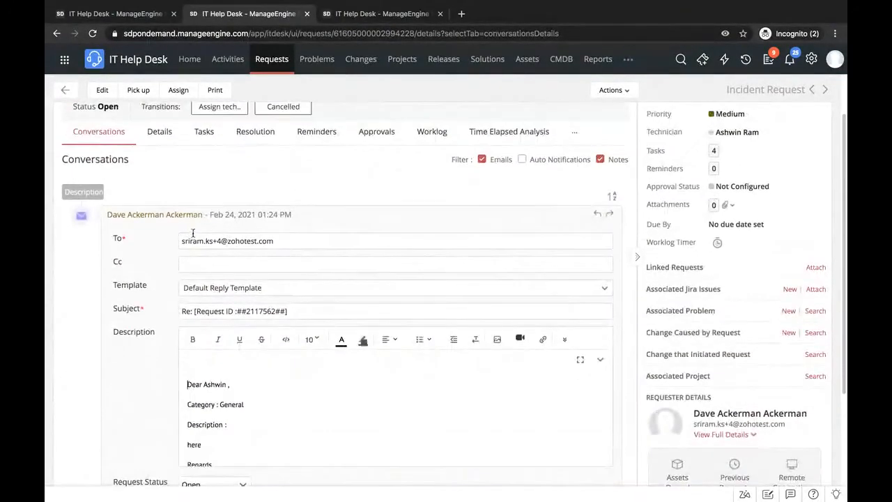
pyautogui.click(230, 287)
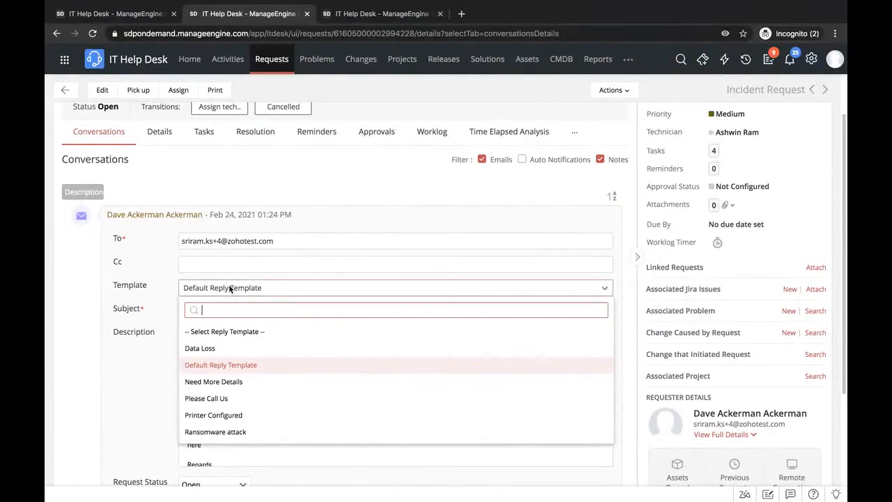
pyautogui.click(230, 288)
pyautogui.scroll(2, 189, 186)
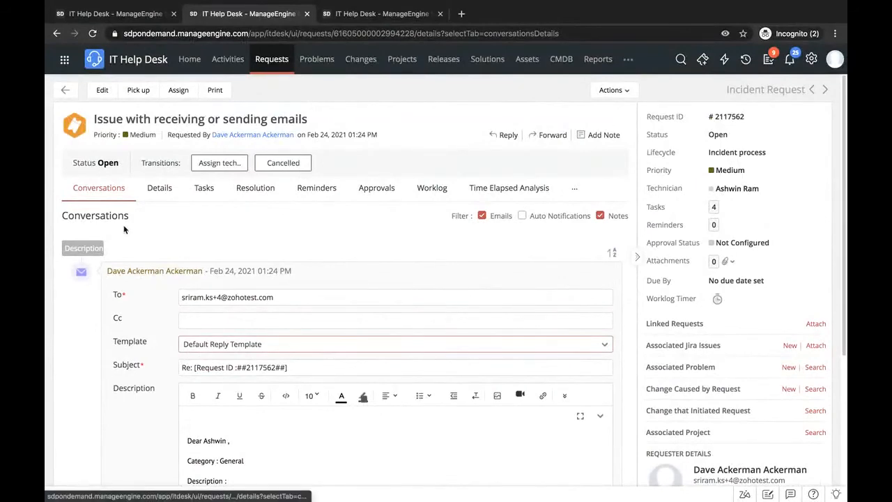
pyautogui.click(138, 15)
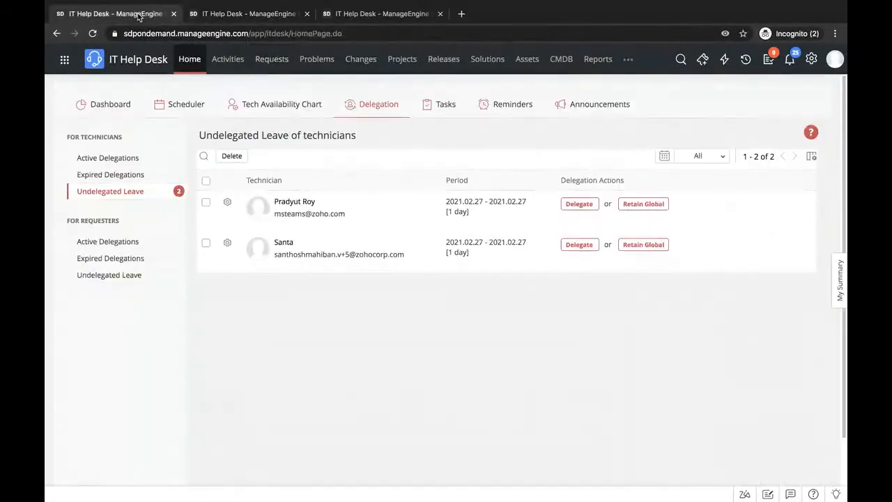
# - Open the Announcements page, view the fields of the new announcement form, including email users and accessibility, and cancel it
pyautogui.click(600, 106)
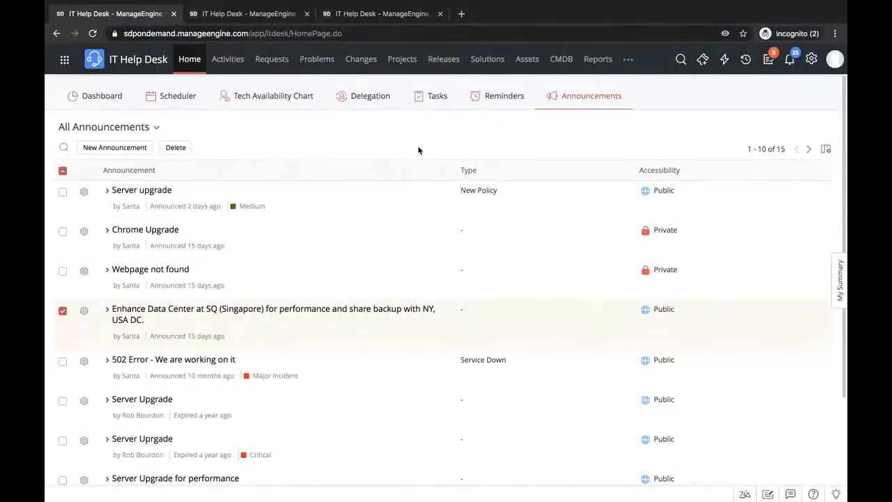
pyautogui.click(117, 149)
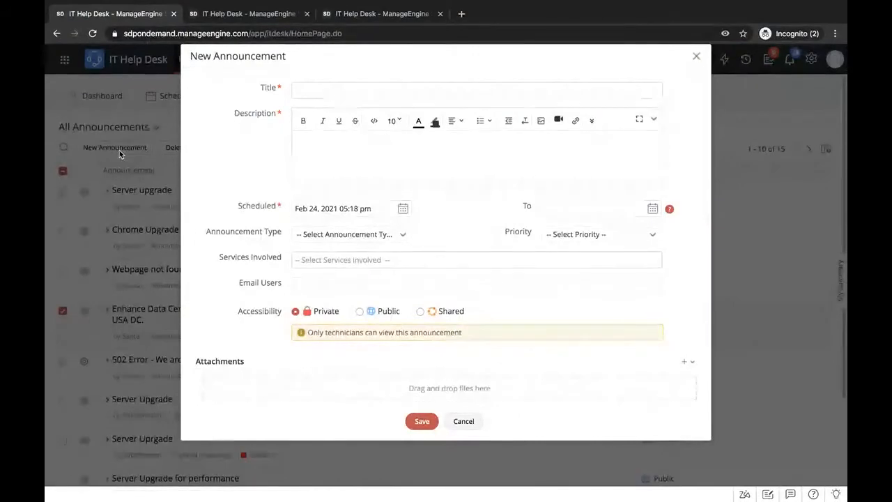
pyautogui.click(365, 88)
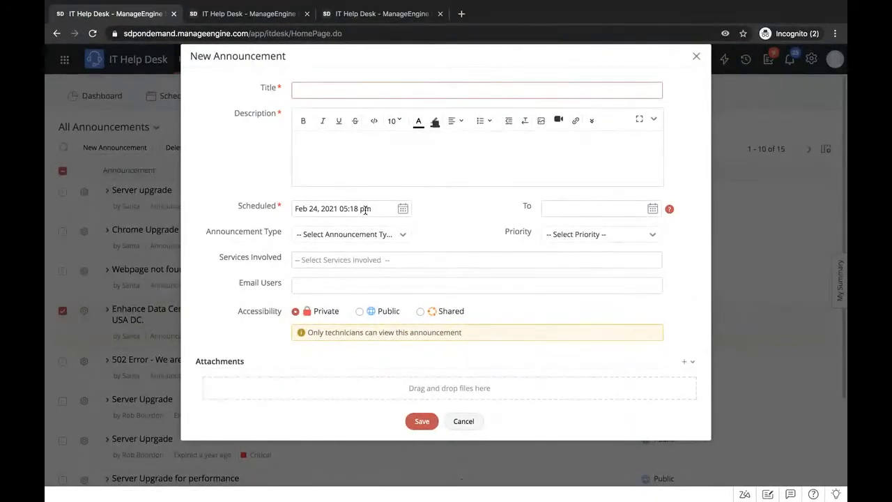
pyautogui.click(349, 283)
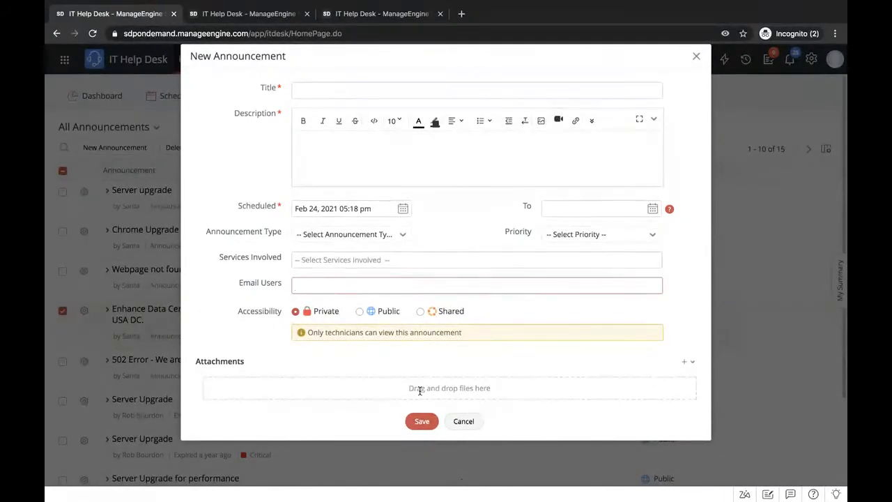
pyautogui.click(463, 420)
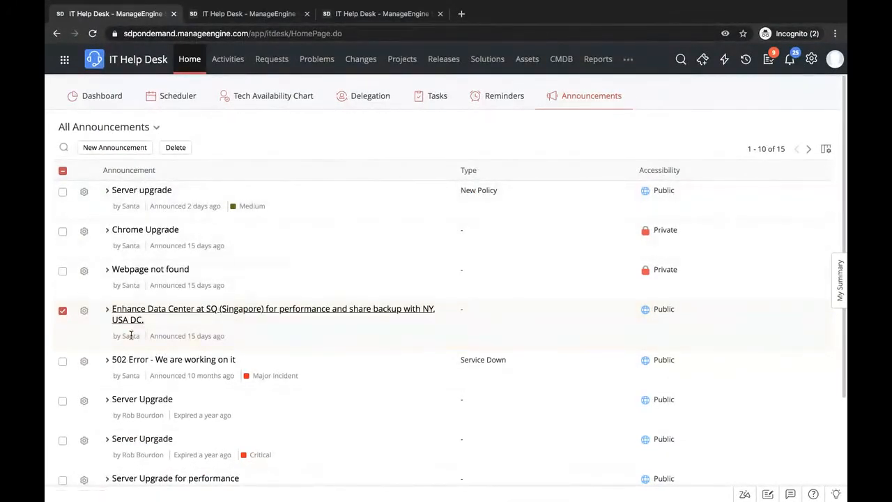
# - Switch to the requester portal and close the incident form without saving to view the home page announcements
pyautogui.hotkey('ctrl', 'Right')
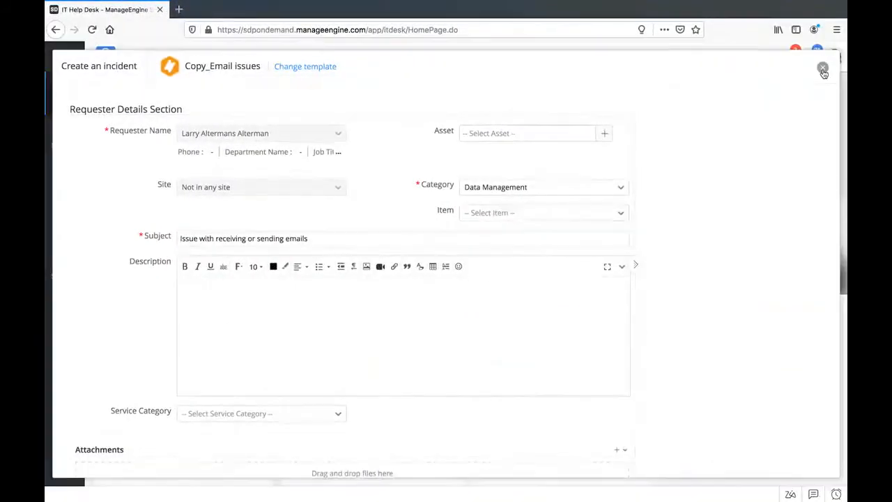
pyautogui.click(822, 69)
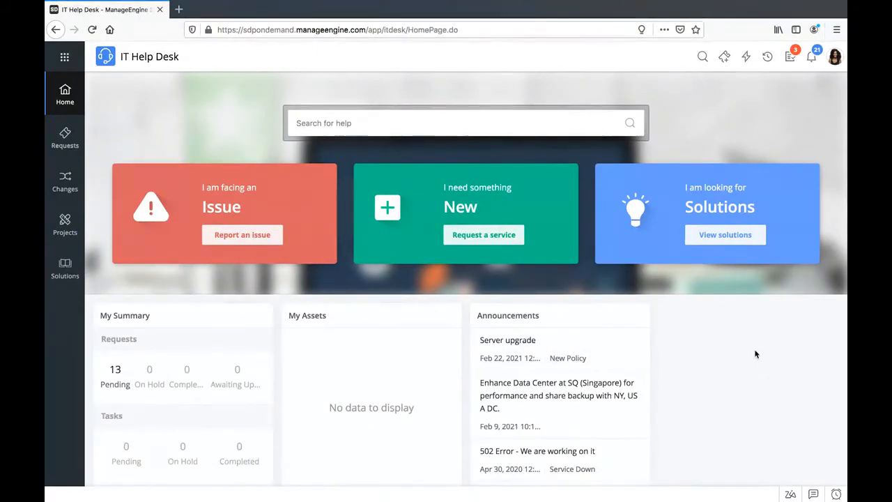
# - Return to the presentation and advance to the "Be Resourceful - Features and Functionalities" slide
pyautogui.hotkey('ctrl', 'Left')
pyautogui.hotkey('ctrl', 'Left')
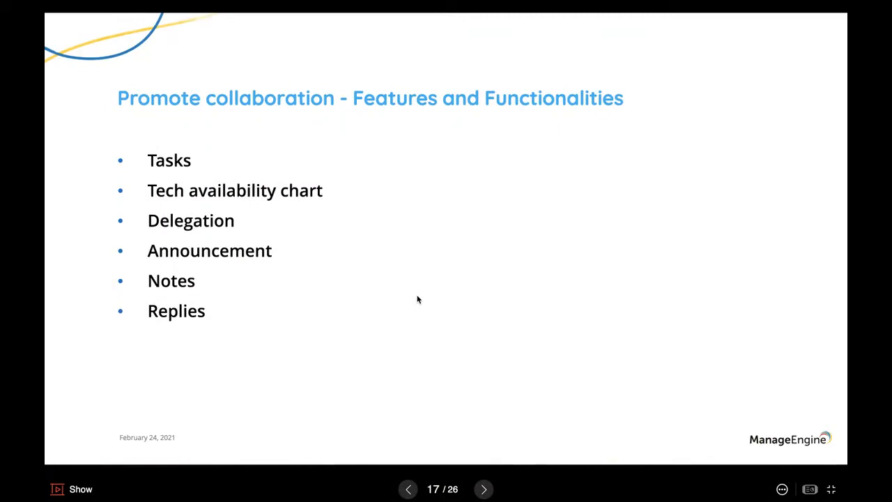
pyautogui.press('Right')
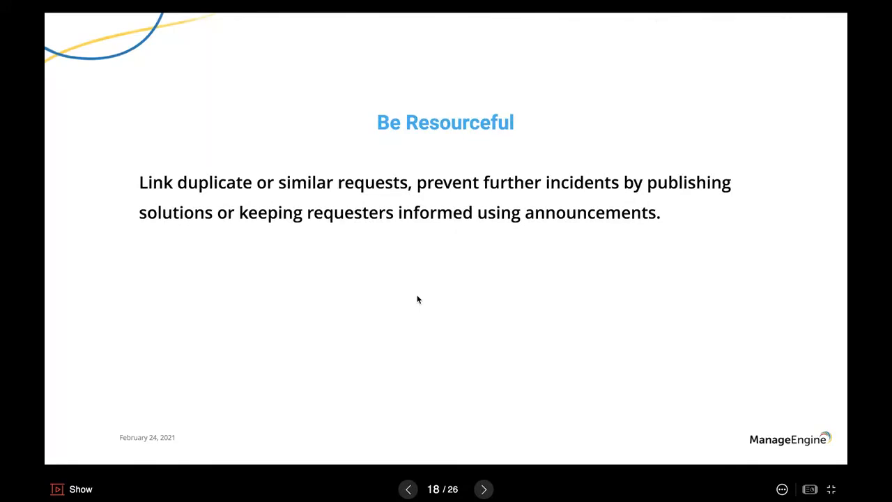
pyautogui.press('Right')
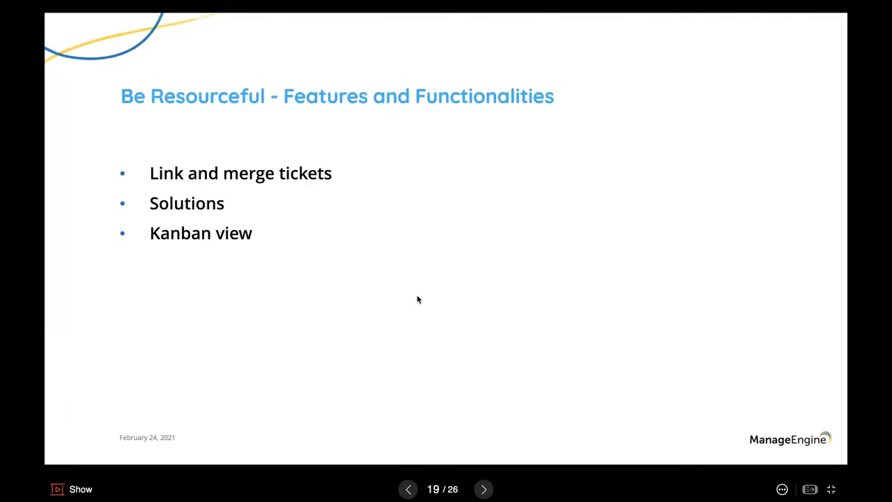
# - Switch to the help desk's Requests list and examine the duplicate "Issue with receiving or sending emails" requests from the same requester
pyautogui.hotkey('ctrl', 'Right')
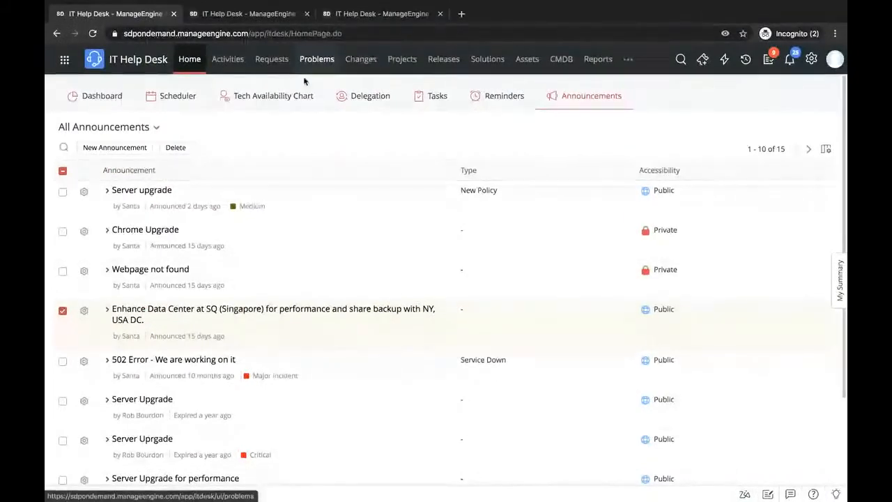
pyautogui.click(273, 66)
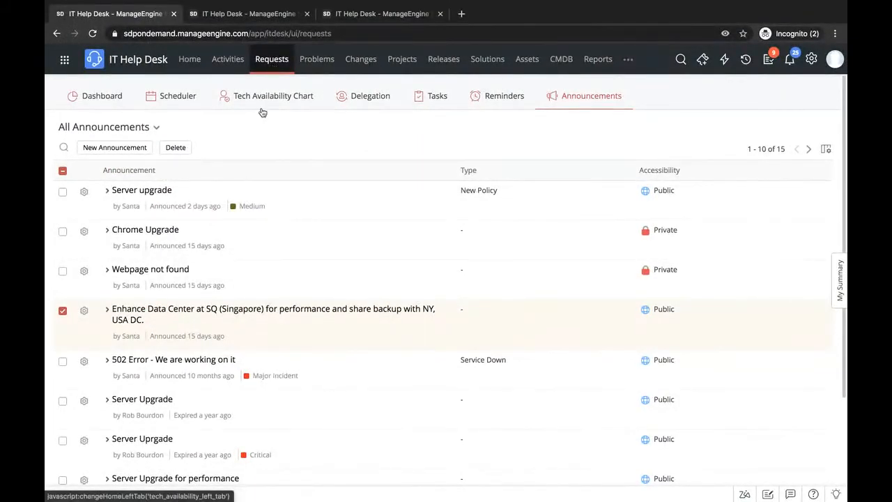
pyautogui.scroll(-5, 283, 290)
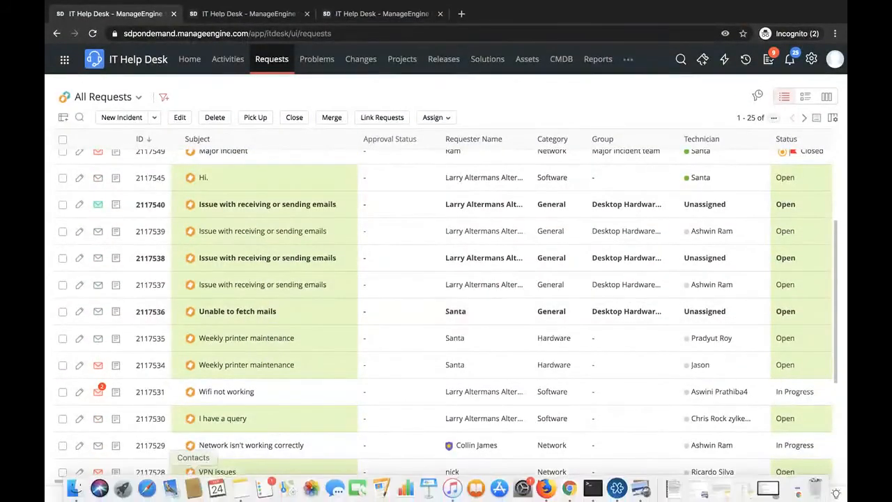
pyautogui.moveTo(260, 258)
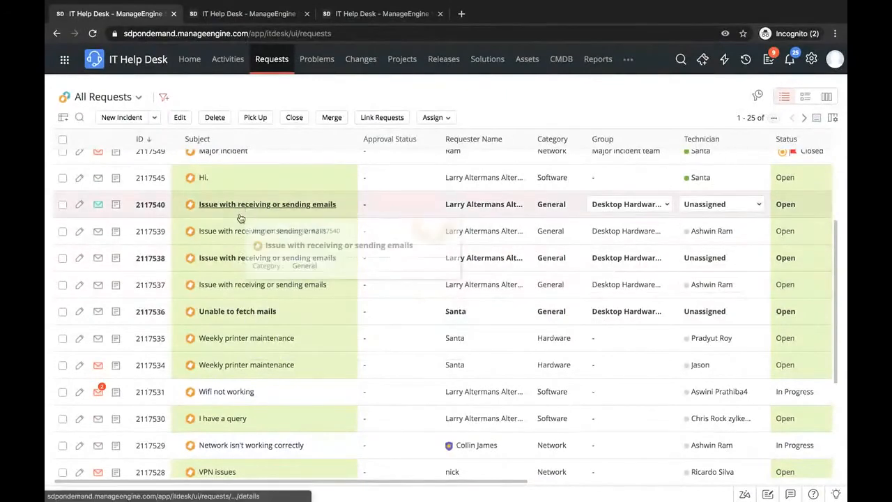
pyautogui.moveTo(238, 287)
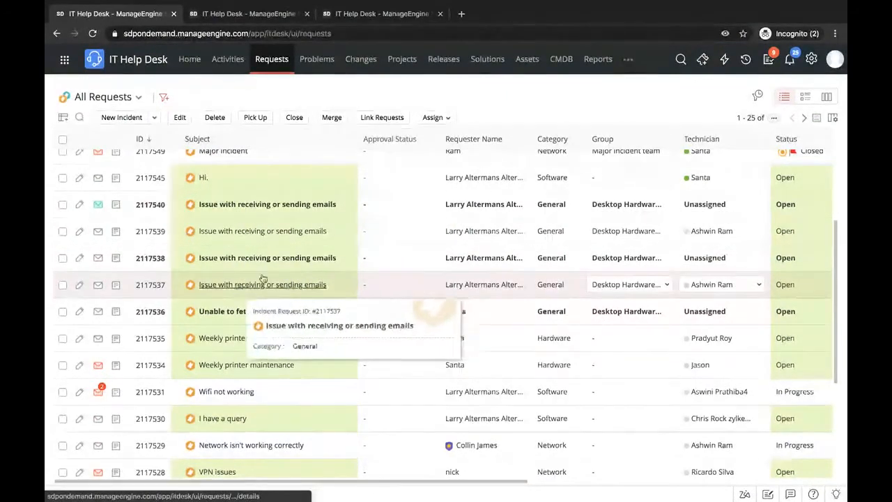
pyautogui.moveTo(295, 238)
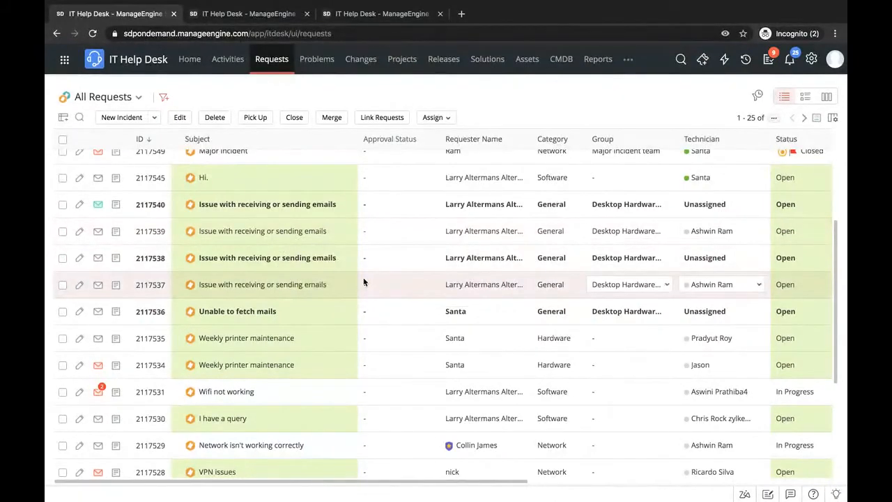
pyautogui.scroll(1, 363, 281)
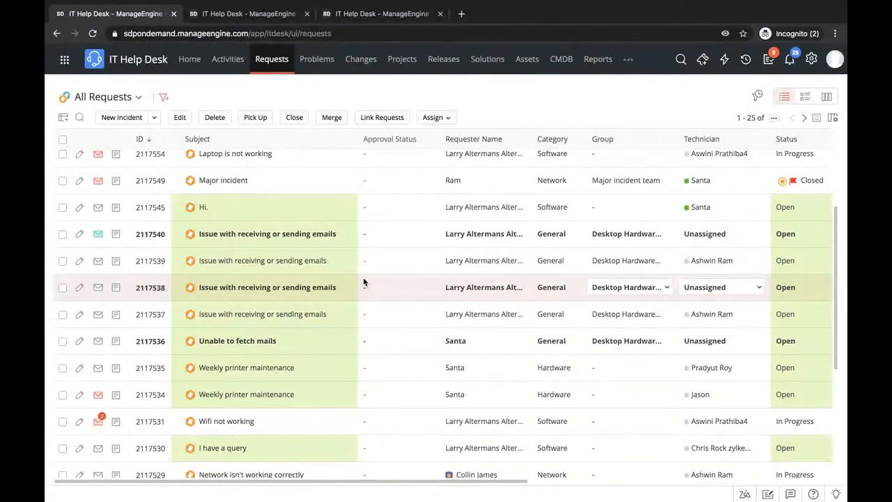
pyautogui.scroll(-2, 355, 292)
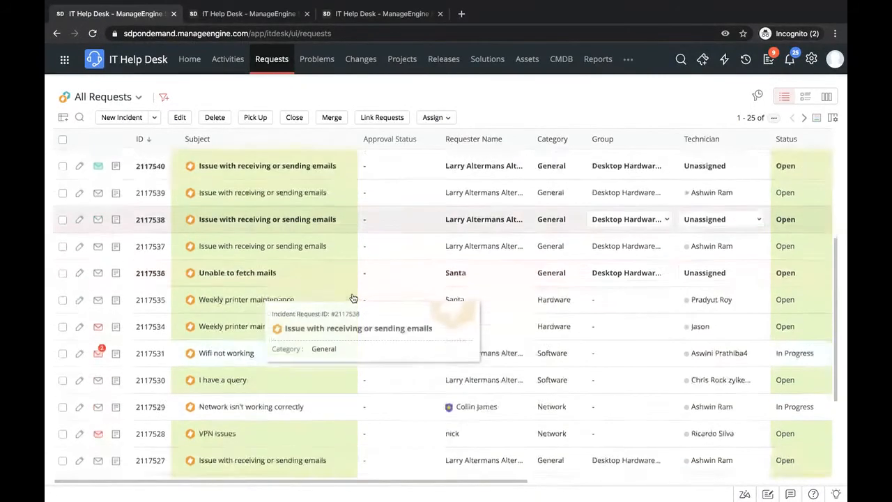
pyautogui.scroll(2, 199, 313)
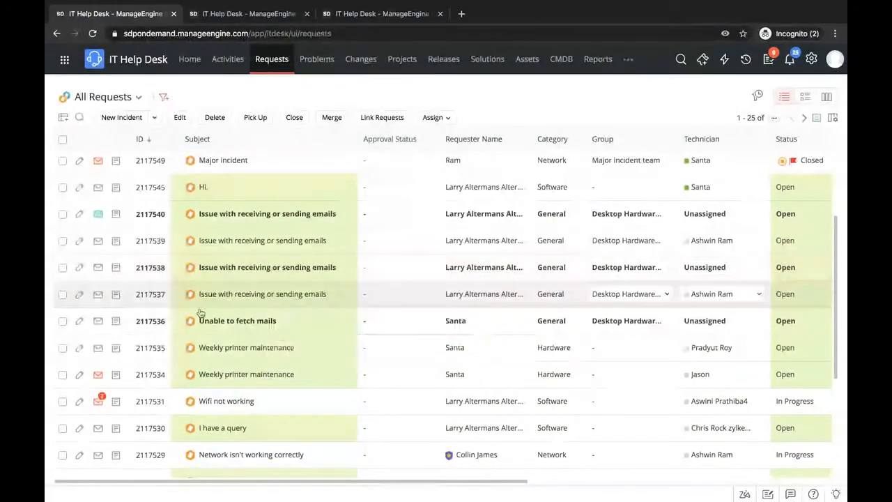
# - Select requests 2117537 to 2117540, view the Merge Request dialog with its parent request choice, and cancel the merge
pyautogui.click(63, 294)
pyautogui.click(63, 269)
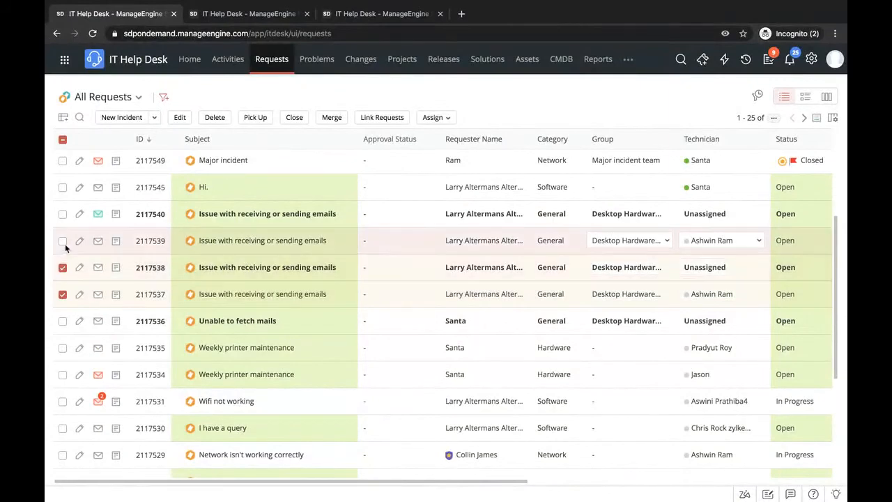
pyautogui.click(63, 242)
pyautogui.click(64, 216)
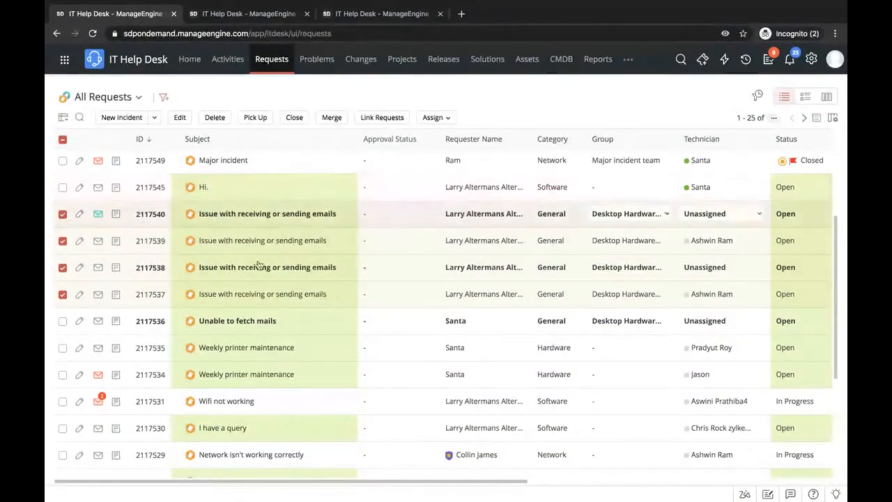
pyautogui.scroll(2, 239, 309)
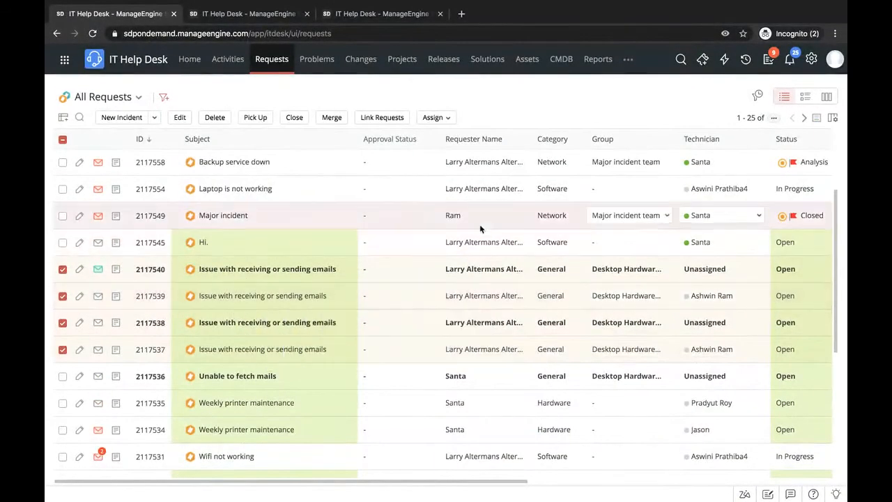
pyautogui.click(331, 117)
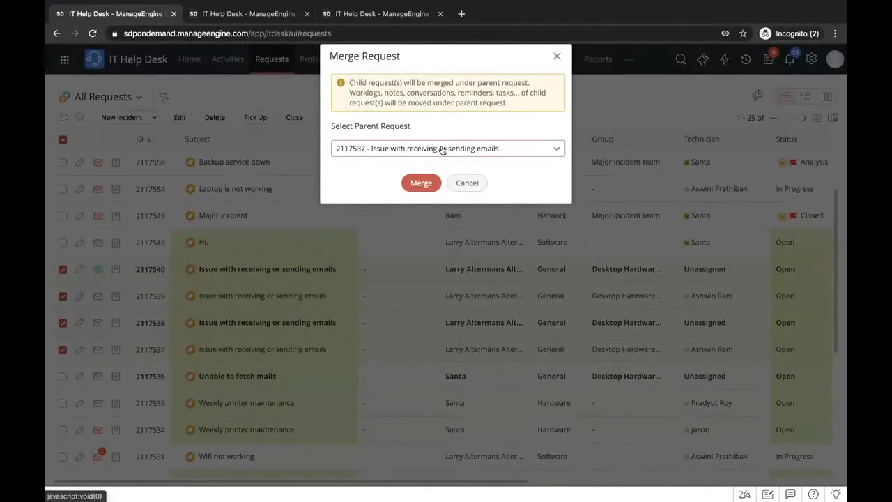
pyautogui.click(465, 183)
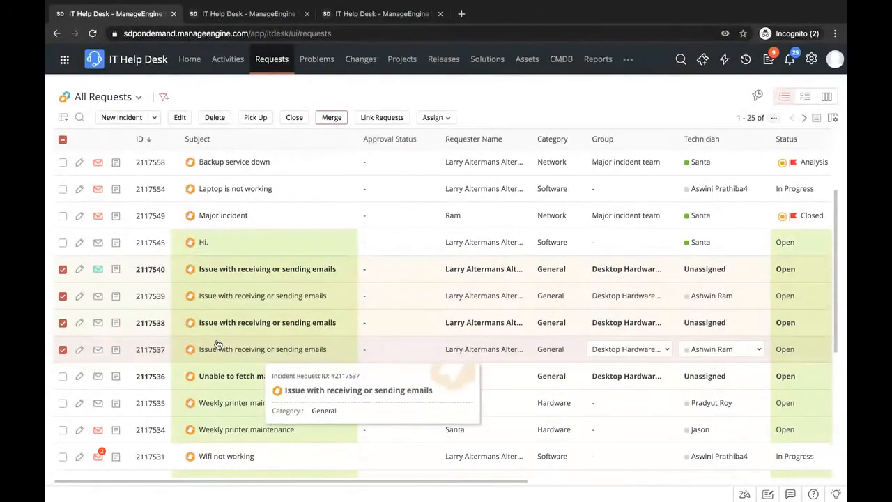
# - Deselect requests 2117537 to 2117540 in the All Requests list
pyautogui.scroll(2, 140, 299)
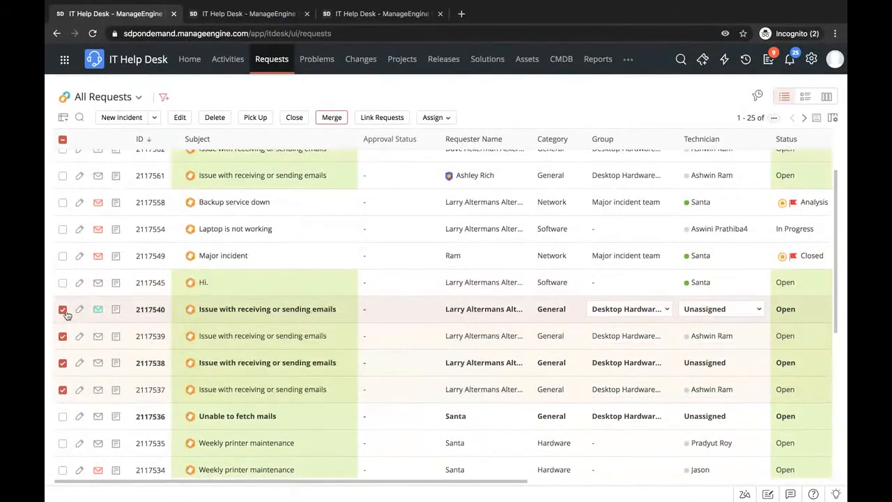
pyautogui.click(62, 309)
pyautogui.click(63, 336)
pyautogui.click(63, 363)
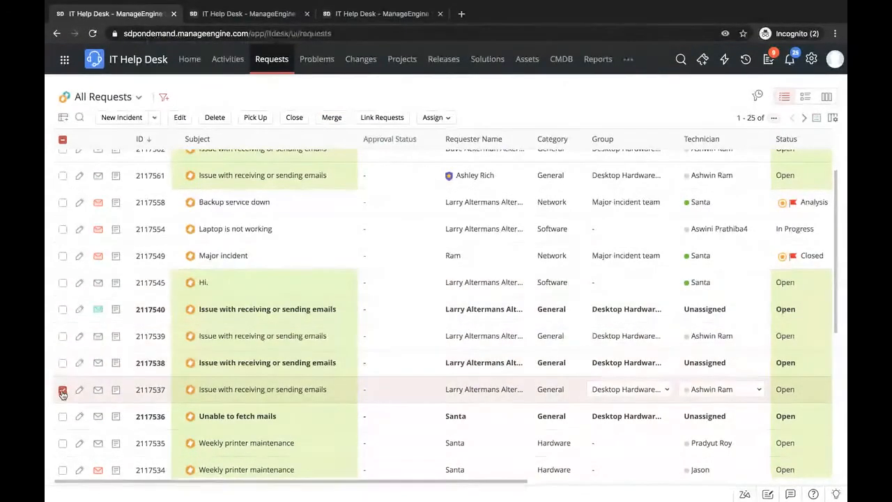
pyautogui.click(62, 390)
pyautogui.scroll(2, 395, 301)
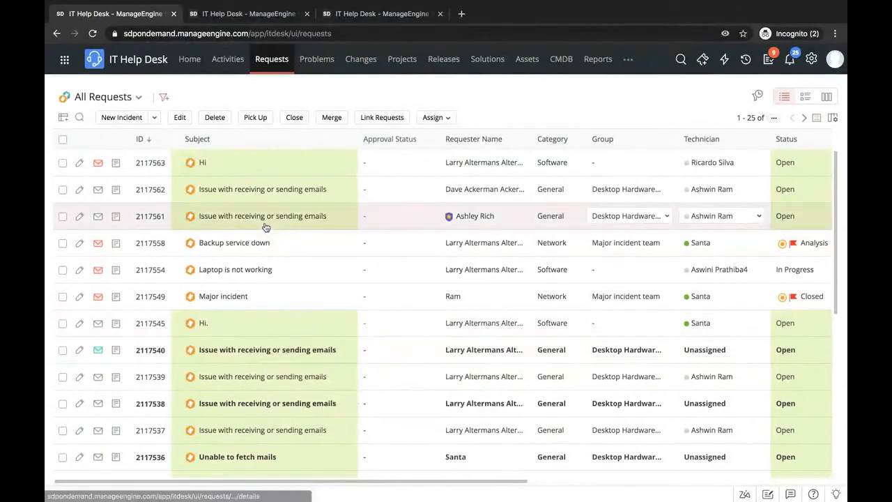
# - Select email issue requests 2117562, 2117561 and 2117540, view the Link Request dialog, and close it without linking them
pyautogui.moveTo(259, 229)
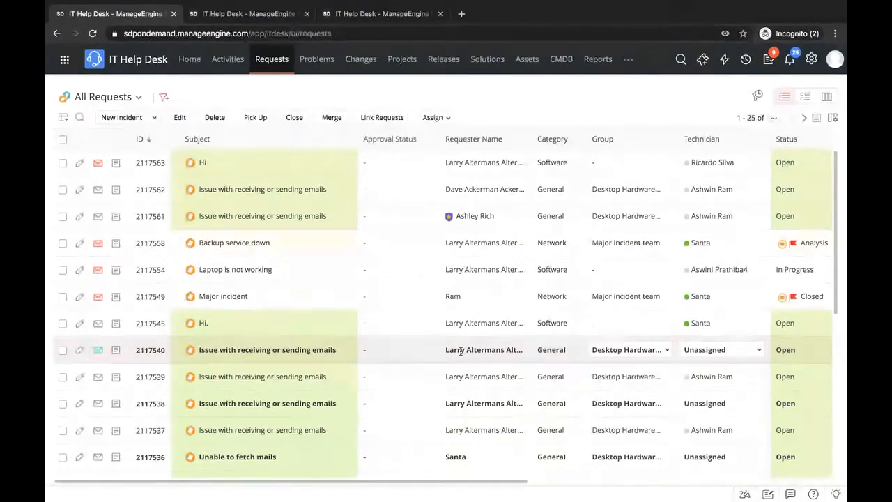
pyautogui.click(63, 189)
pyautogui.click(62, 216)
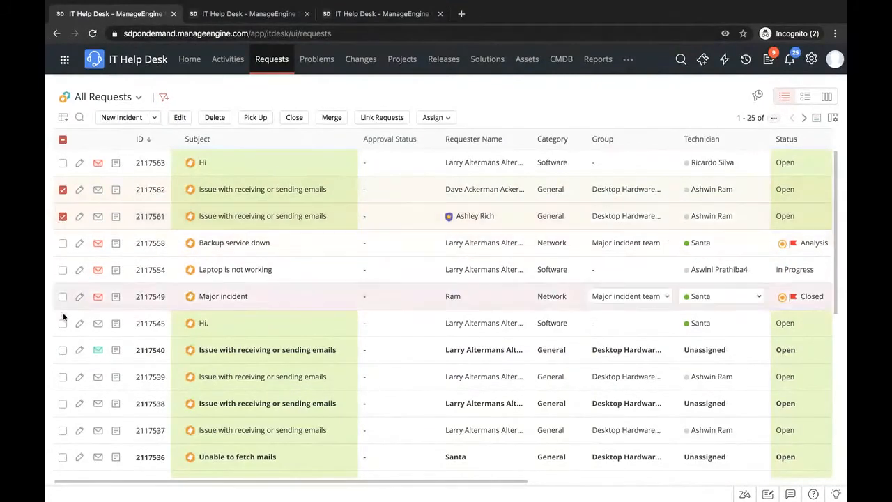
pyautogui.click(62, 351)
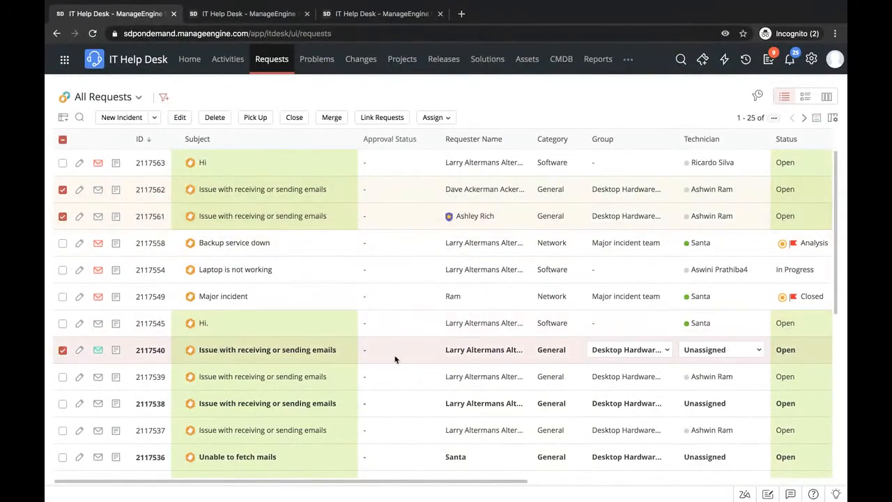
pyautogui.click(367, 119)
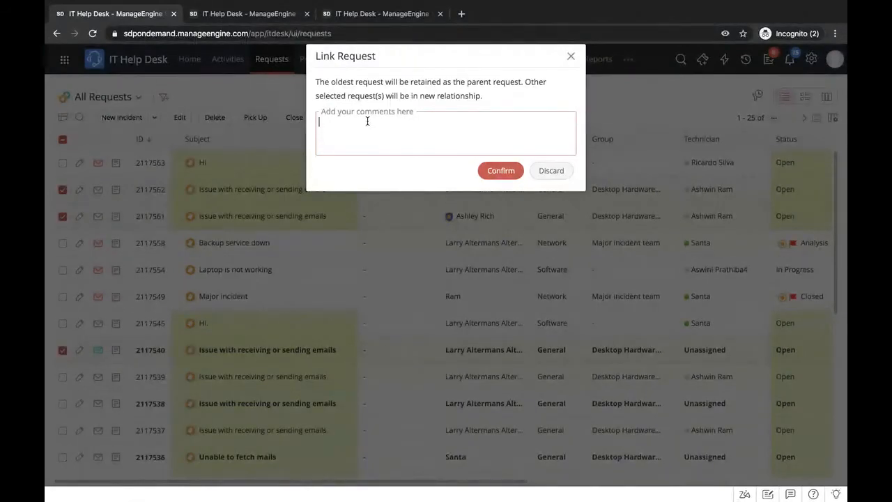
pyautogui.click(571, 56)
pyautogui.moveTo(290, 157)
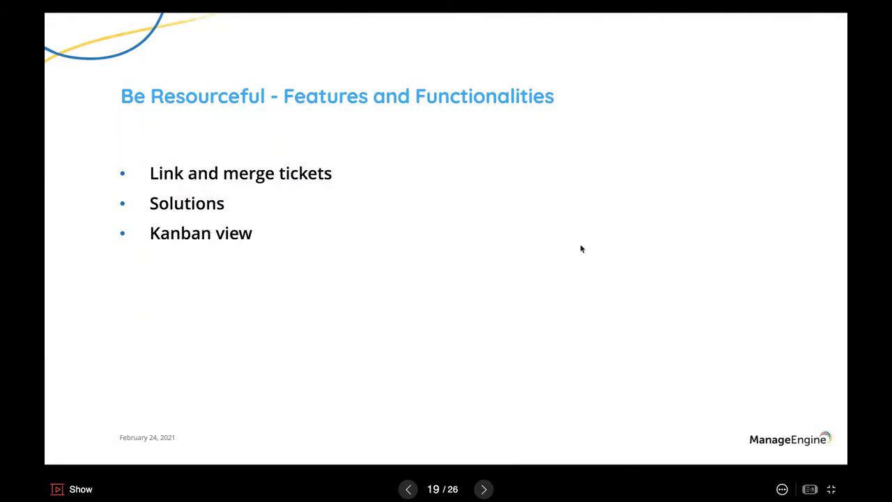
# - Return to the help desk from the presentation, open Solutions, and start a new solution
pyautogui.hotkey('ctrl', 'Right')
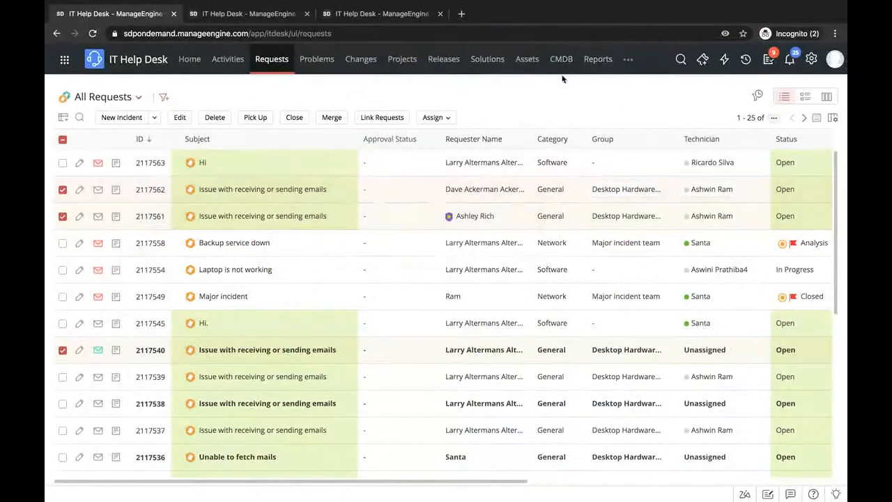
pyautogui.click(487, 60)
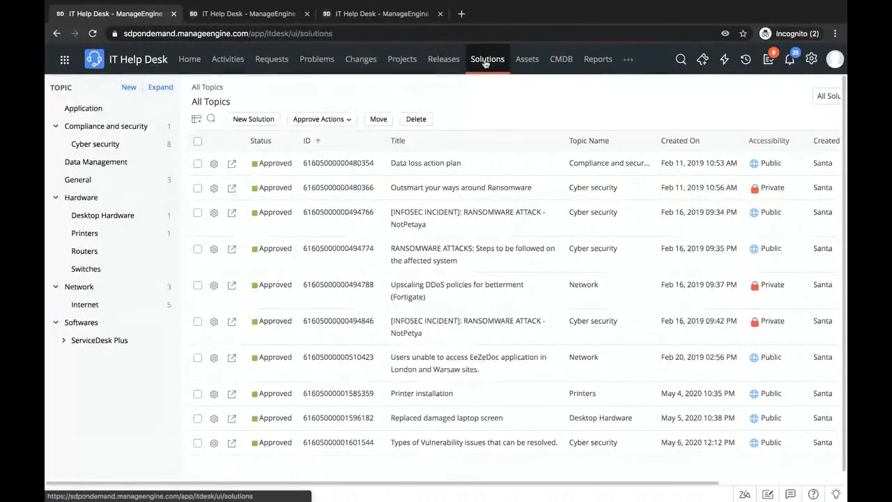
pyautogui.click(255, 123)
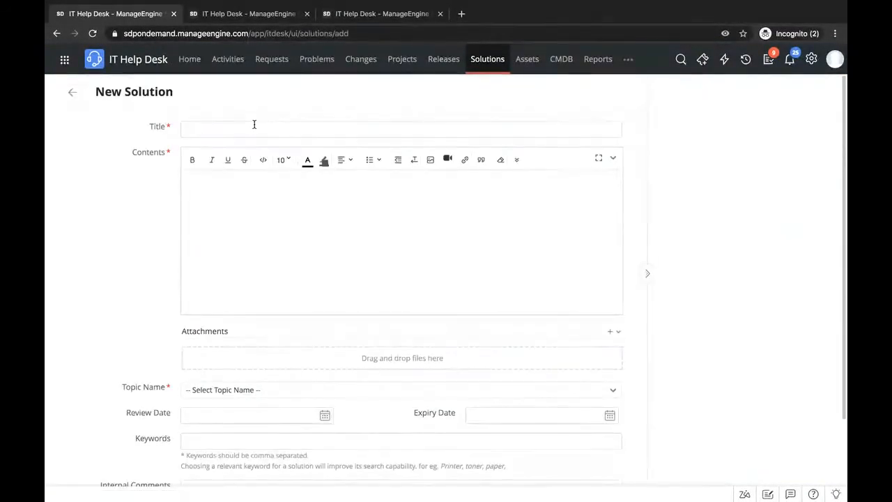
# - Enable publishing the new solution in the Self-Service Portal, view its visibility options, and cancel the solution
pyautogui.click(240, 204)
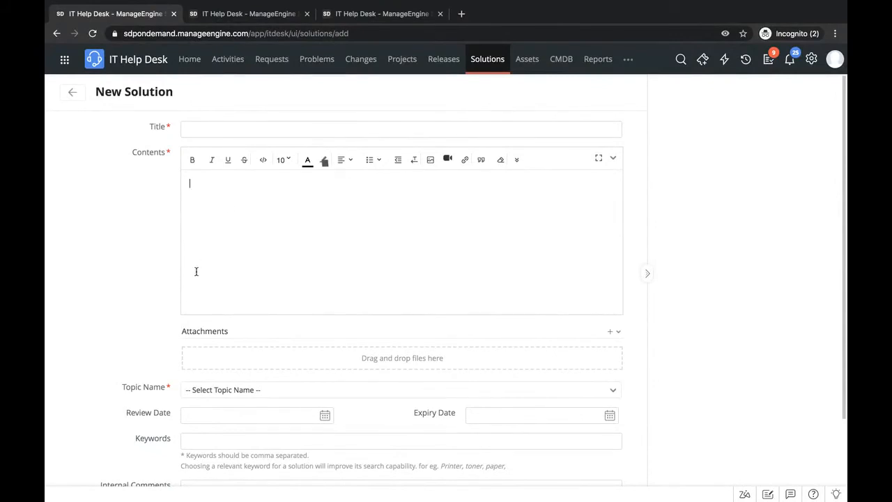
pyautogui.scroll(-2, 196, 271)
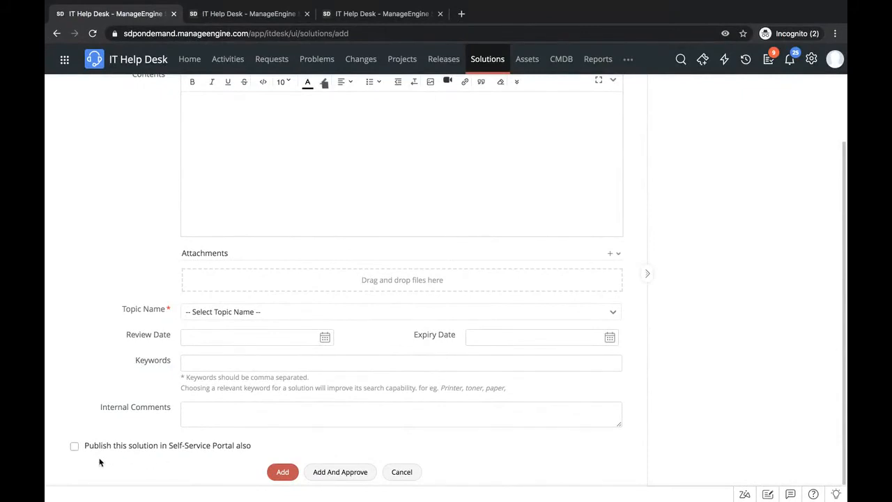
pyautogui.click(74, 447)
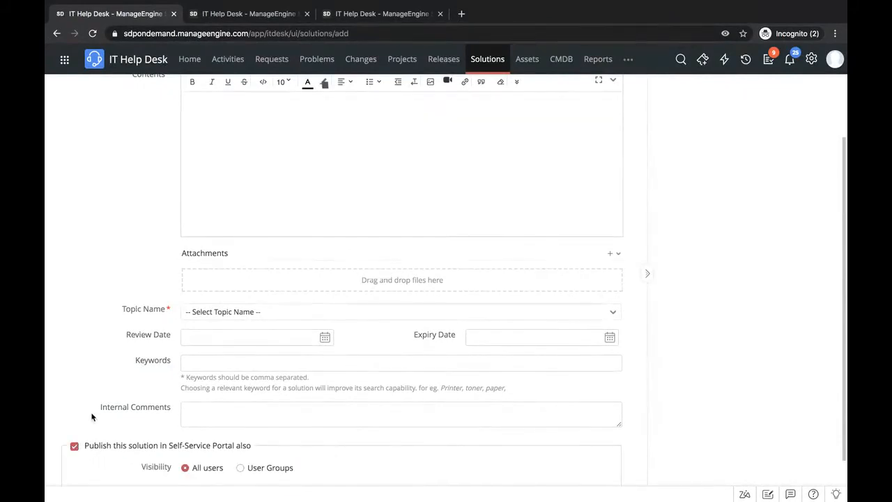
pyautogui.scroll(-1, 97, 397)
pyautogui.click(400, 474)
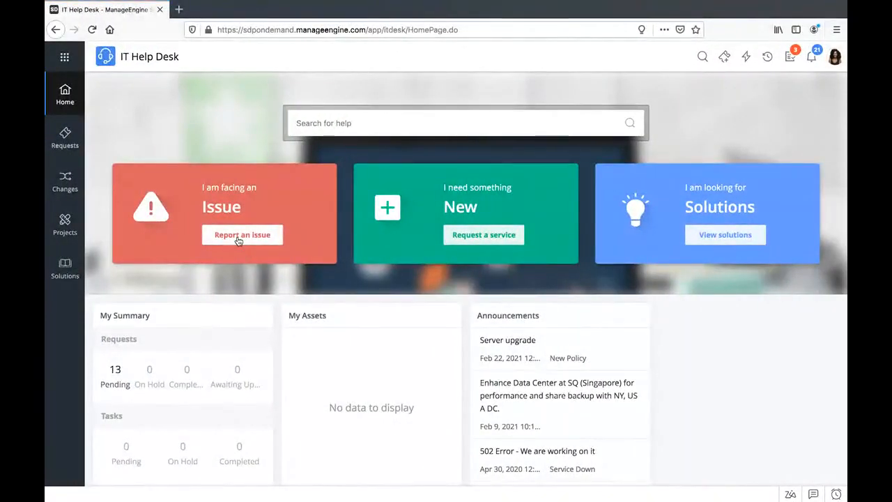
# - Switch to the requester portal, report an issue with the Default Request template, and enter "net" in the incident form
pyautogui.click(237, 236)
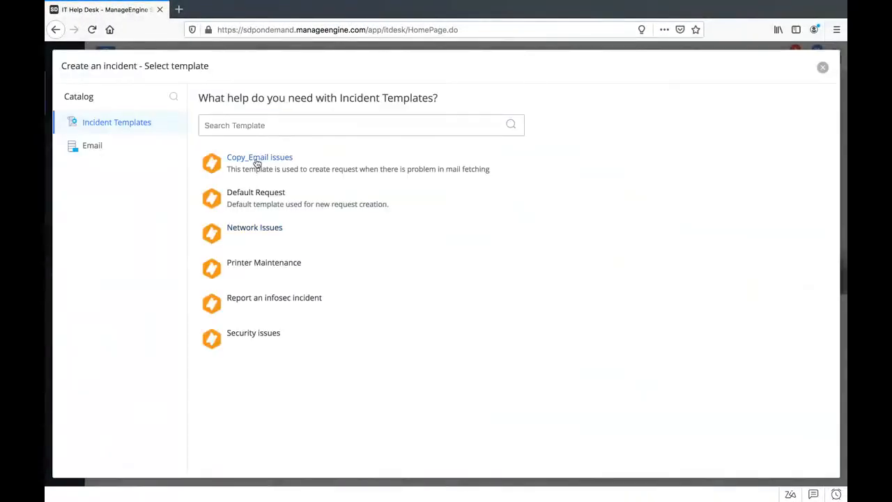
pyautogui.click(256, 163)
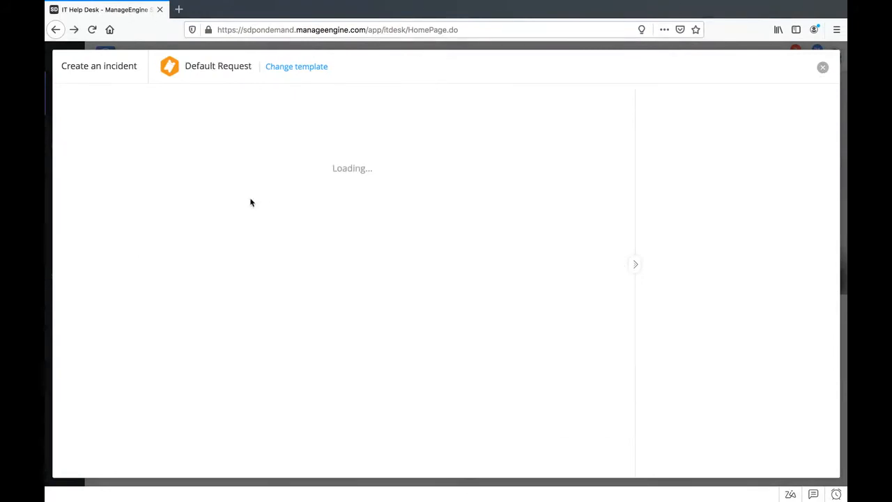
pyautogui.click(193, 238)
pyautogui.write('net')
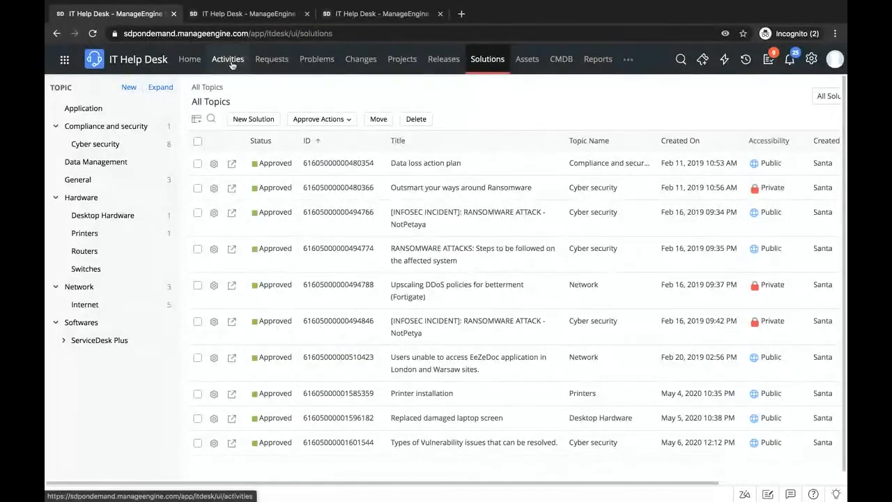
# - Show all my activities as a Kanban board and move the Collect CPU data task from Unassigned to High priority
pyautogui.click(230, 61)
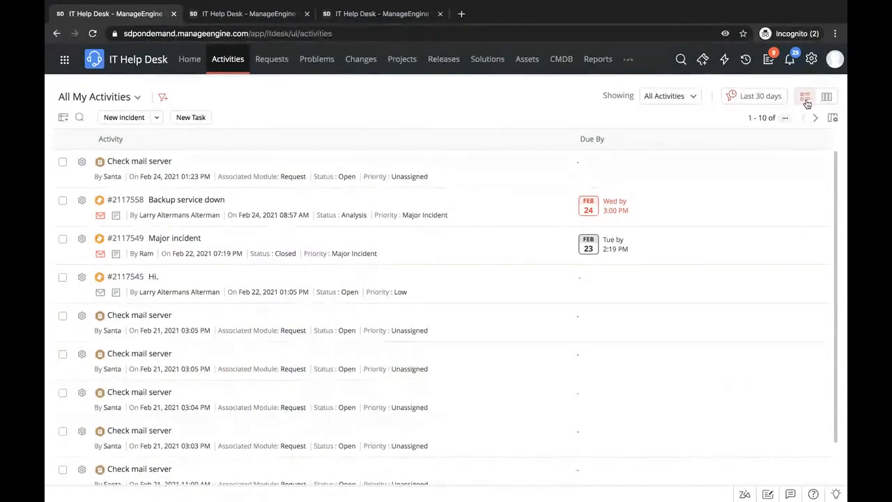
pyautogui.click(826, 97)
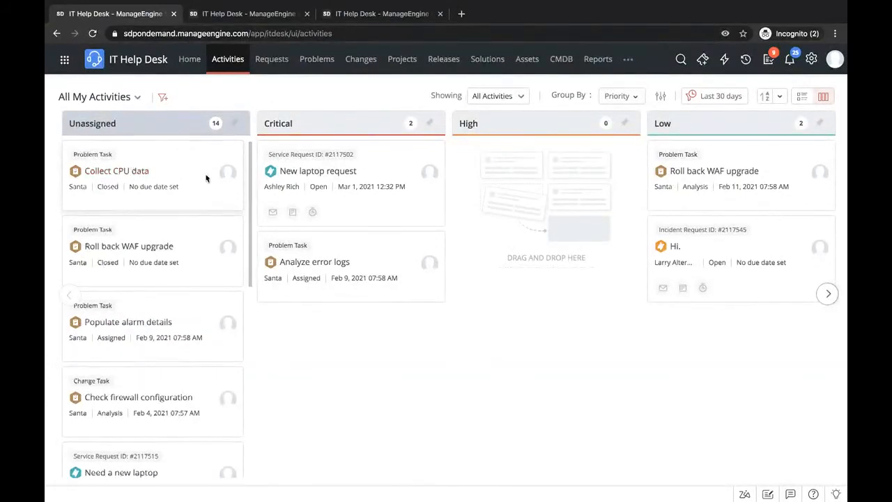
pyautogui.moveTo(129, 163); pyautogui.dragTo(518, 167)
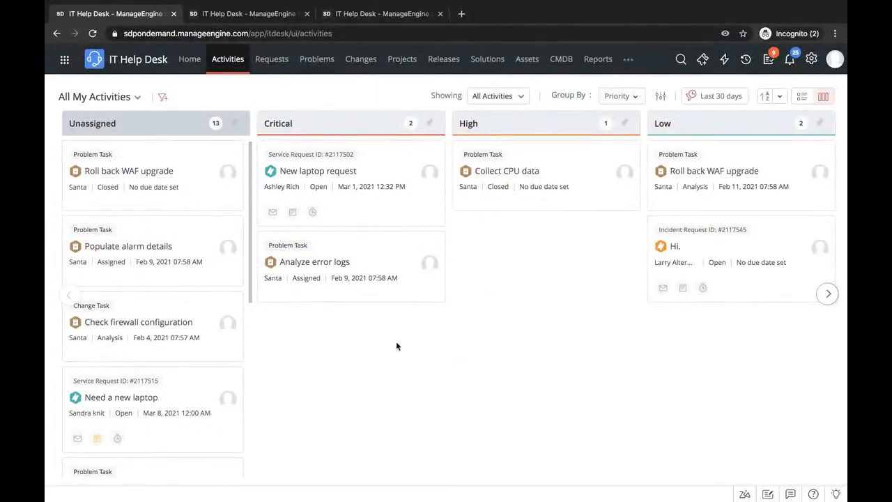
# - View the list of available activity views and close it without choosing another view
pyautogui.click(134, 101)
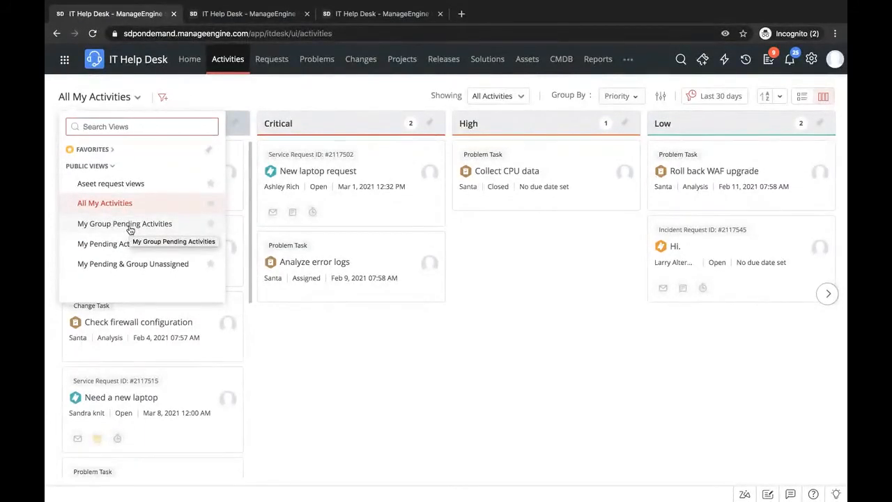
pyautogui.click(337, 358)
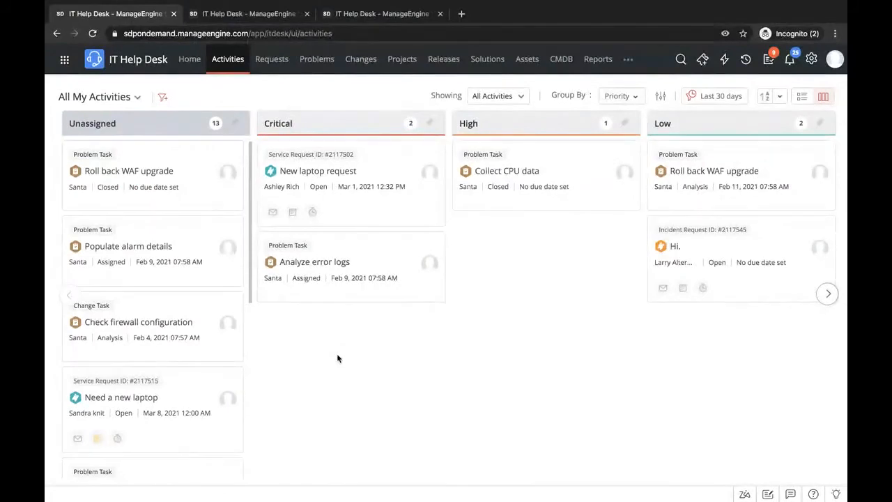
pyautogui.hotkey('ctrl', 'Left')
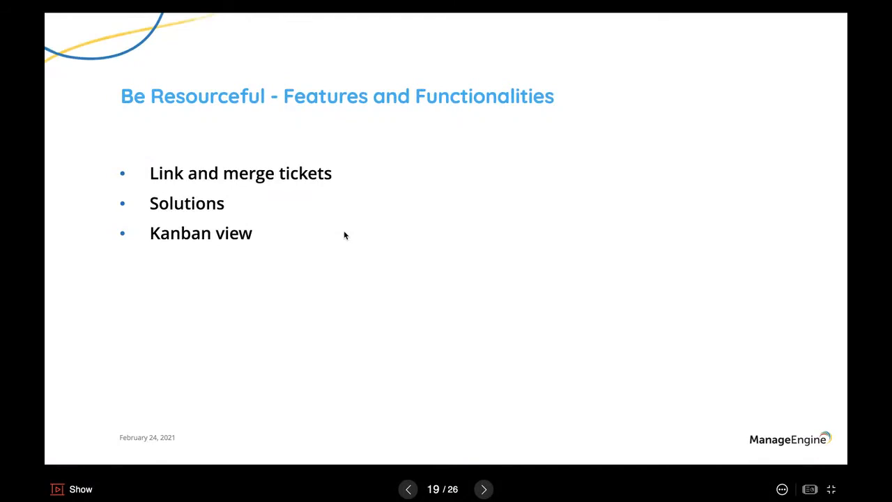
pyautogui.press('Right')
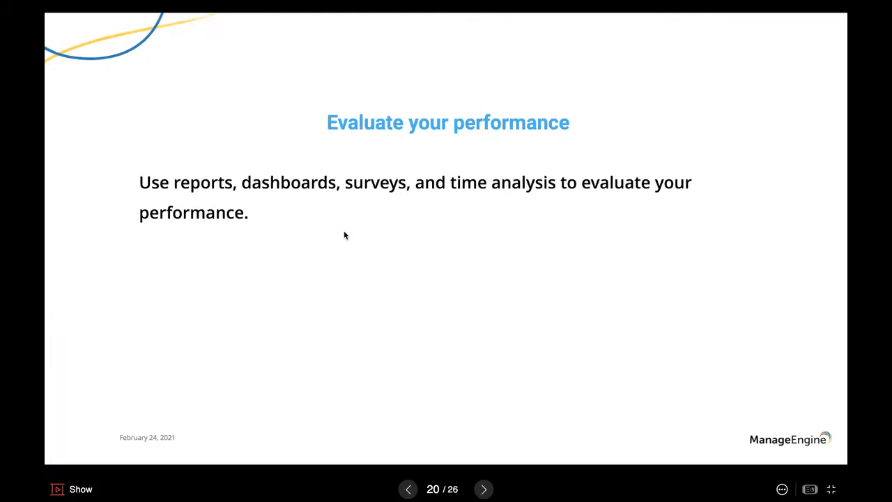
pyautogui.press('Right')
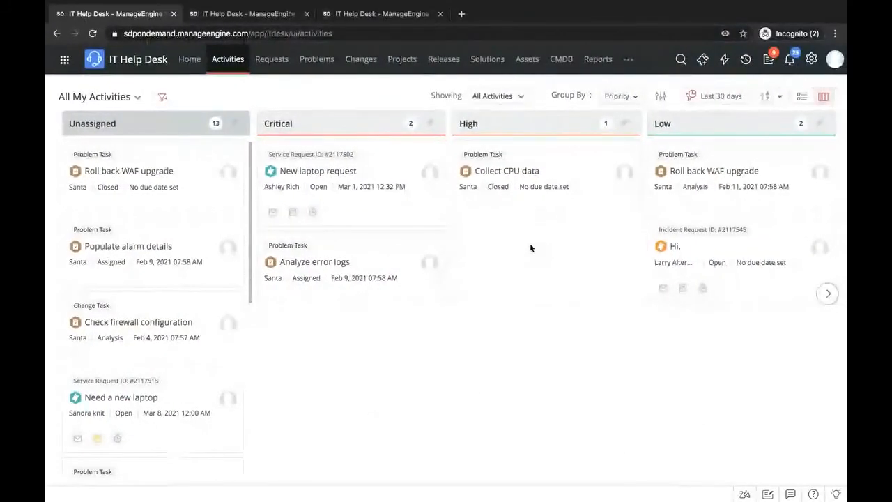
# - Open Reports and run the Requests by Category report from the All Requests folder
pyautogui.click(597, 64)
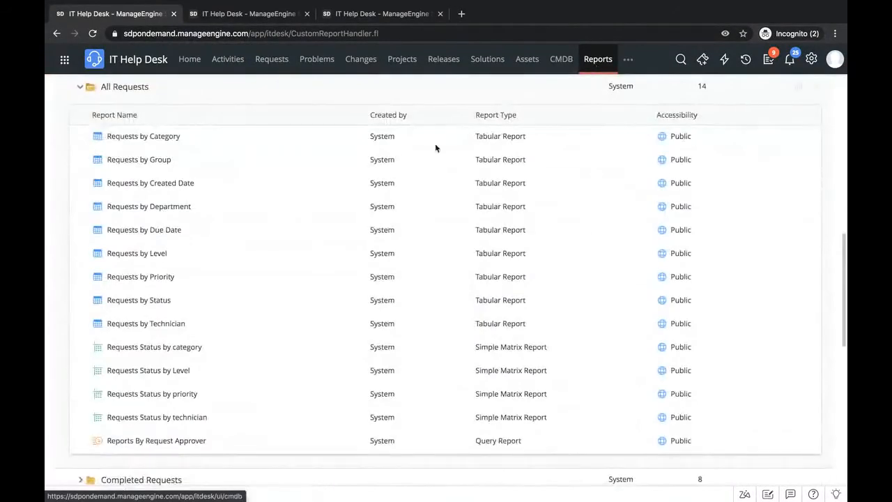
pyautogui.scroll(3, 391, 174)
pyautogui.scroll(10, 392, 174)
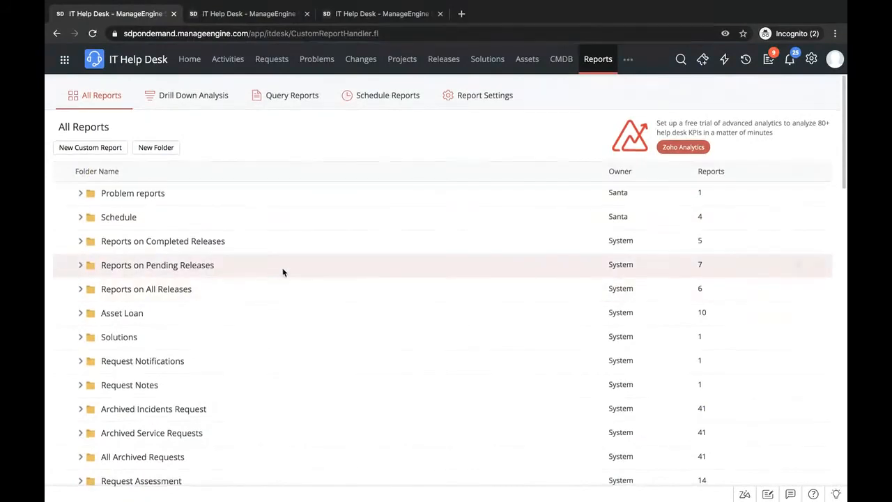
pyautogui.scroll(-2, 282, 272)
pyautogui.scroll(2, 282, 271)
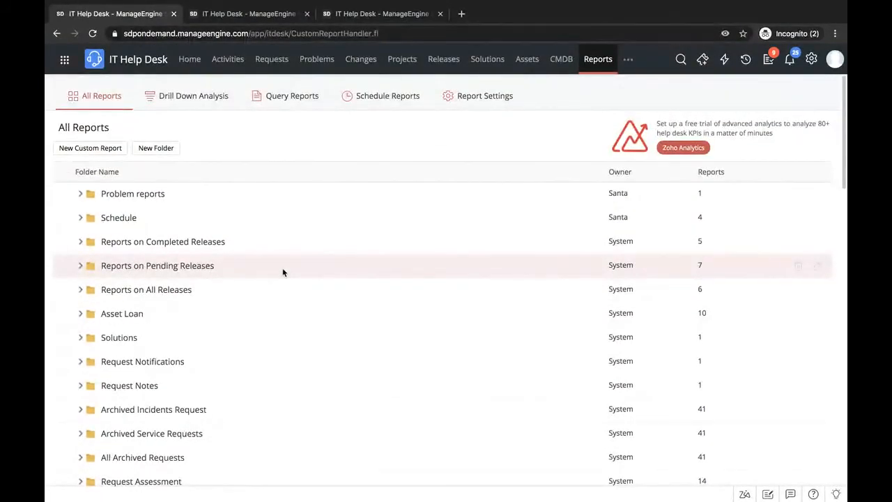
pyautogui.scroll(-10, 282, 272)
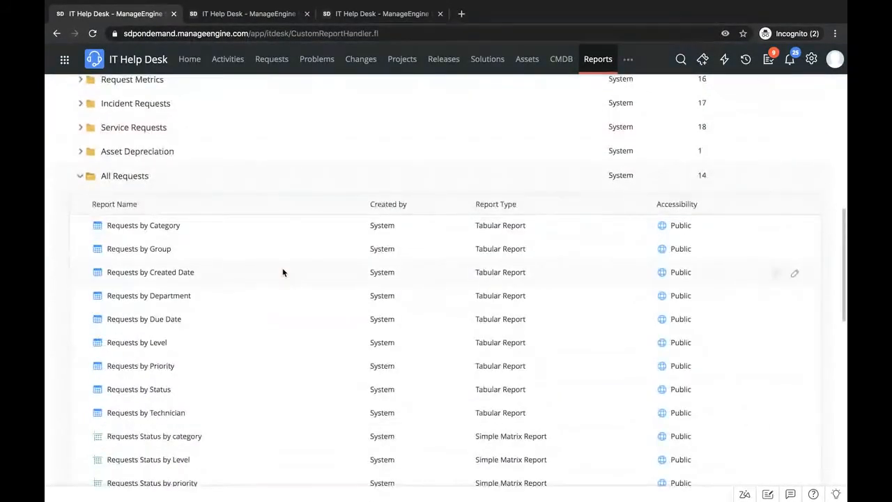
pyautogui.click(123, 203)
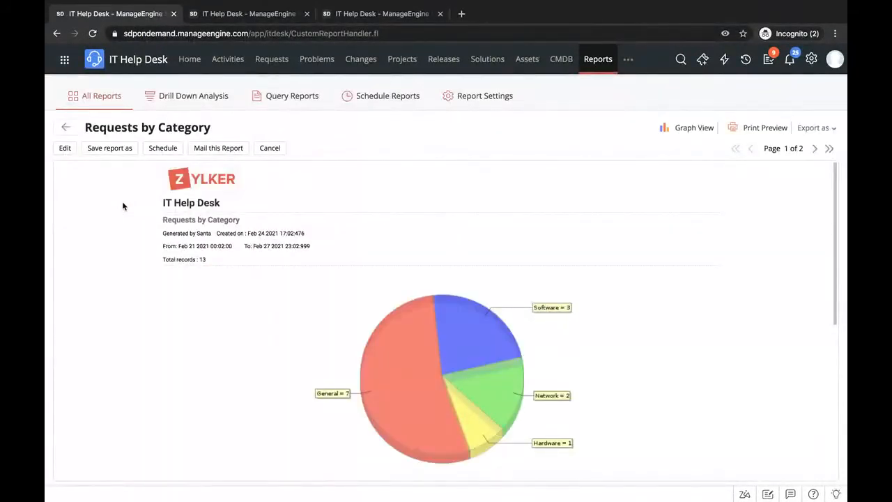
# - Review the Requests by Category chart and request table, and view the Mail this Report form without sending it
pyautogui.scroll(-3, 168, 334)
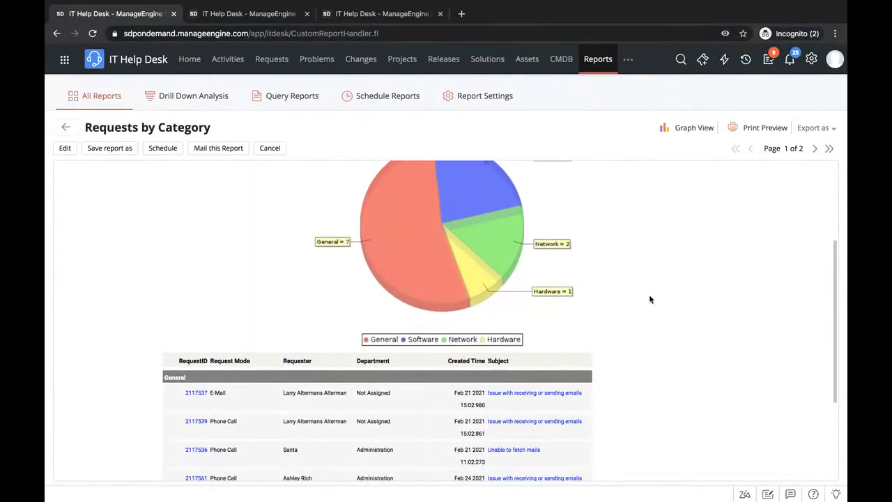
pyautogui.scroll(-3, 649, 298)
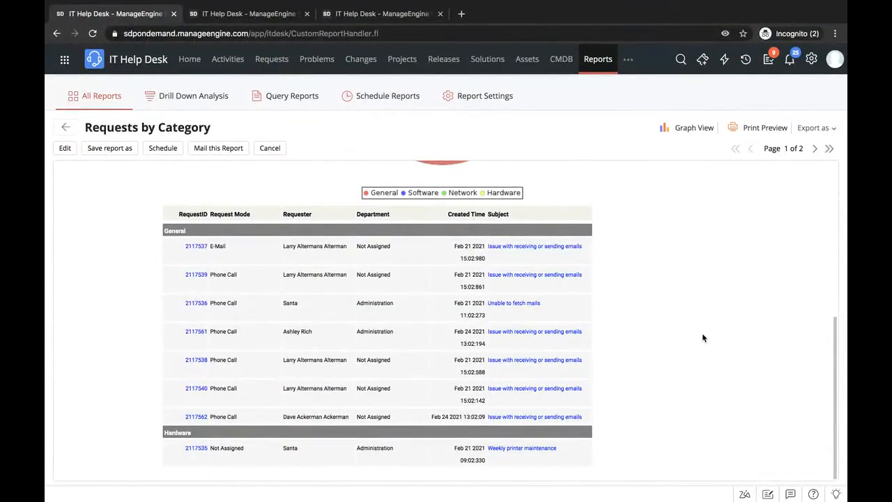
pyautogui.scroll(5, 703, 338)
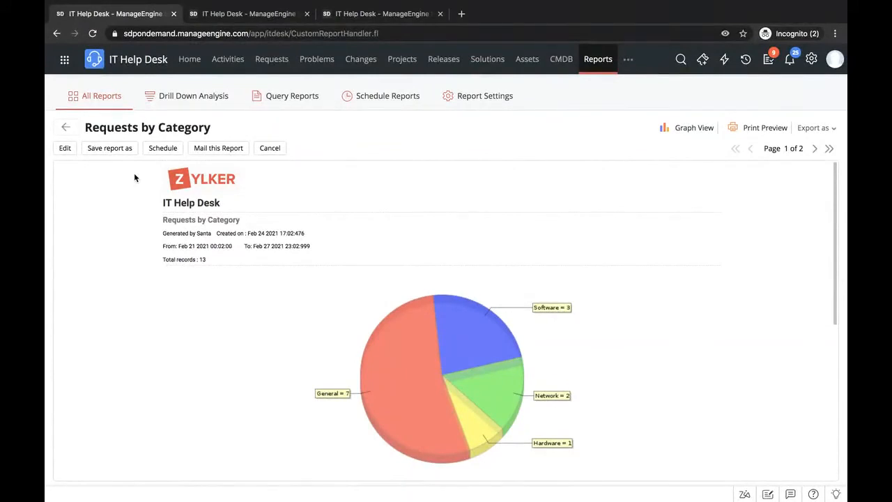
pyautogui.click(221, 149)
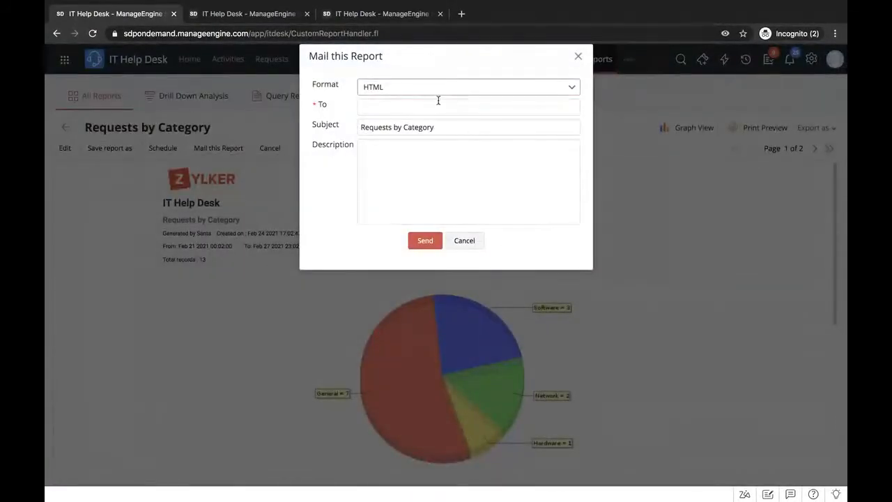
pyautogui.click(576, 62)
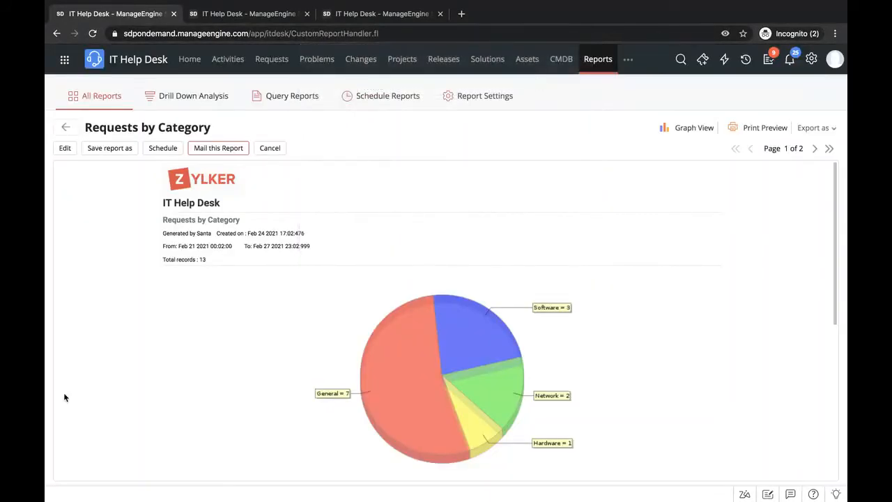
# - Return to the All Reports list and open the New Custom Report form to view its report types and module choice
pyautogui.click(65, 133)
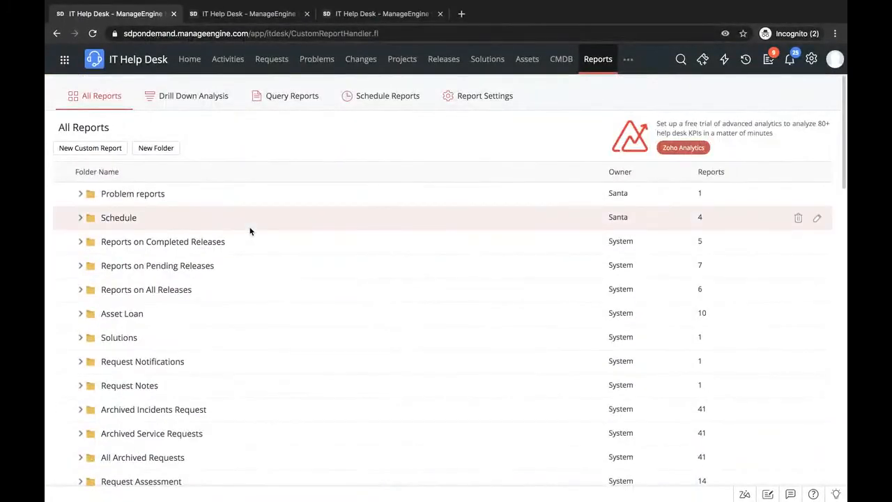
pyautogui.click(104, 148)
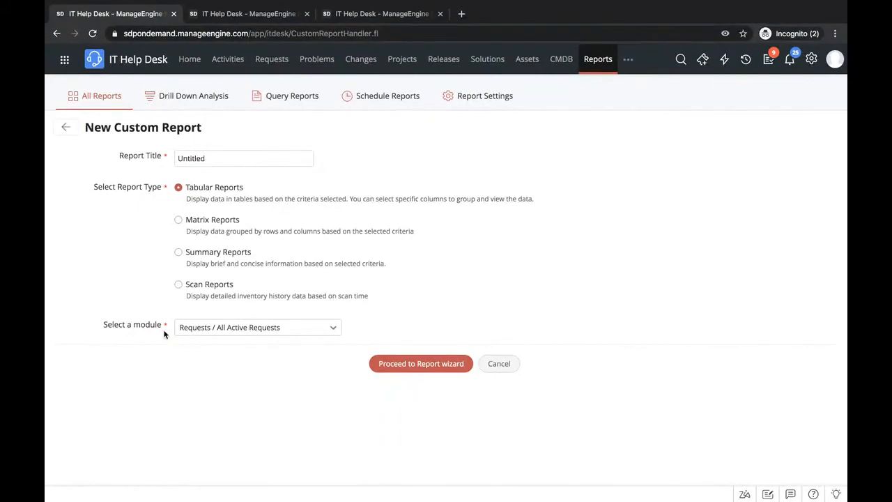
pyautogui.hotkey('ctrl', 'Left')
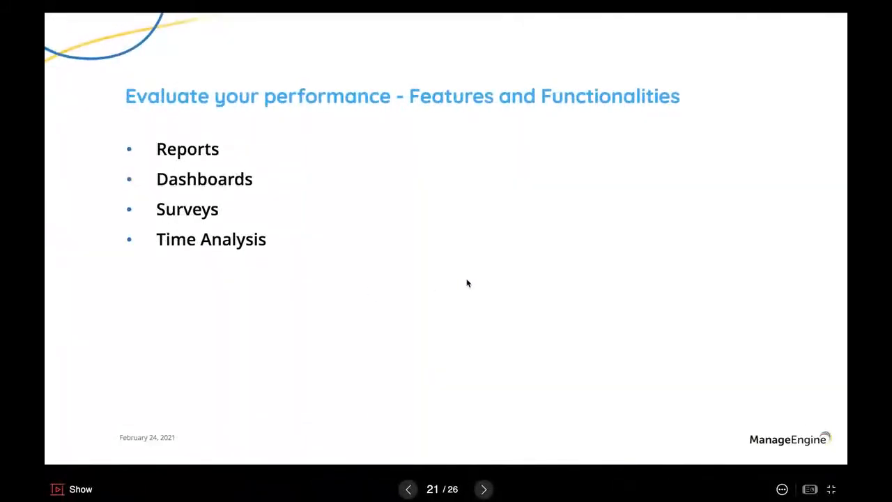
pyautogui.hotkey('ctrl', 'Right')
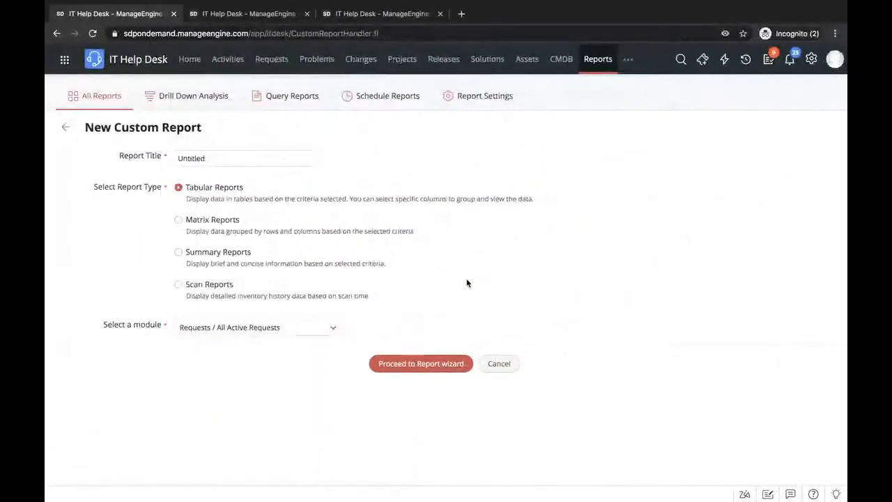
# - Open the Helpdesk Dashboard from Home and examine its request, priority and SLA violation widgets
pyautogui.click(189, 60)
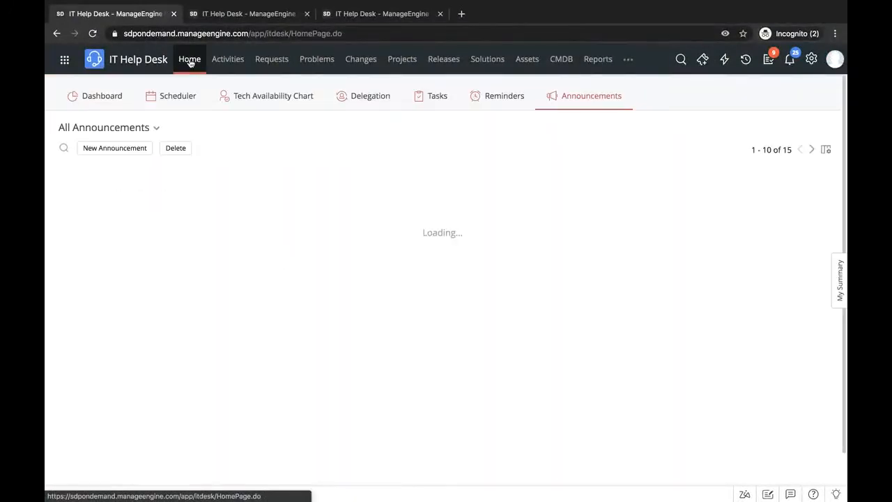
pyautogui.click(105, 106)
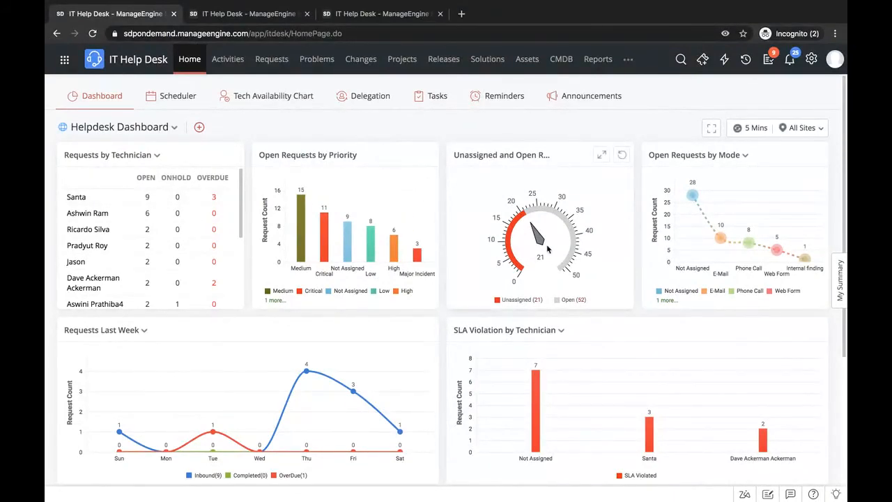
pyautogui.scroll(-1, 546, 248)
pyautogui.moveTo(510, 321)
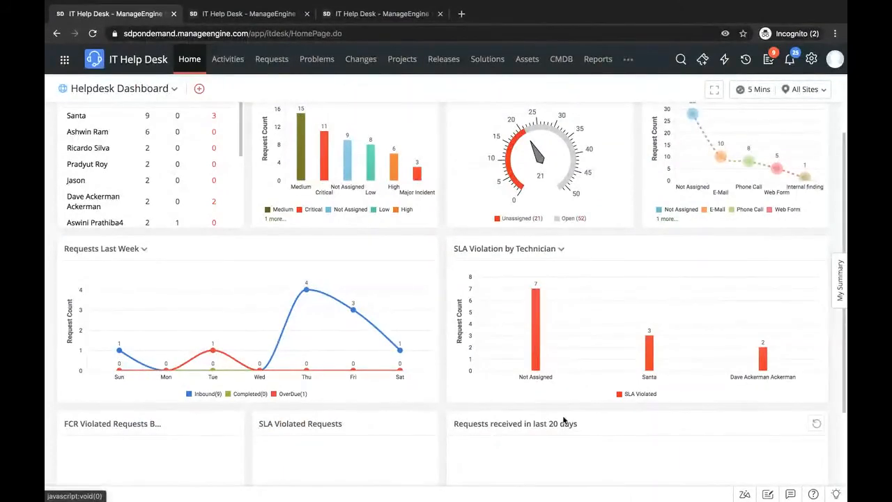
pyautogui.scroll(-1, 563, 418)
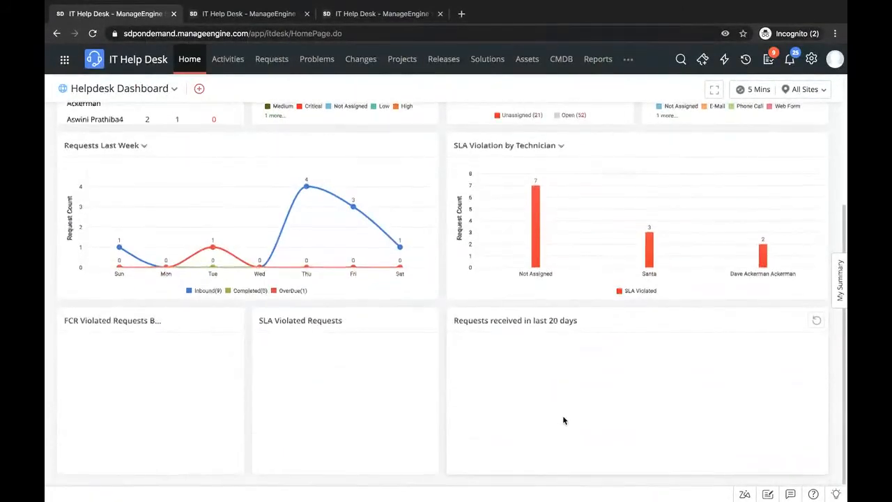
pyautogui.scroll(2, 563, 419)
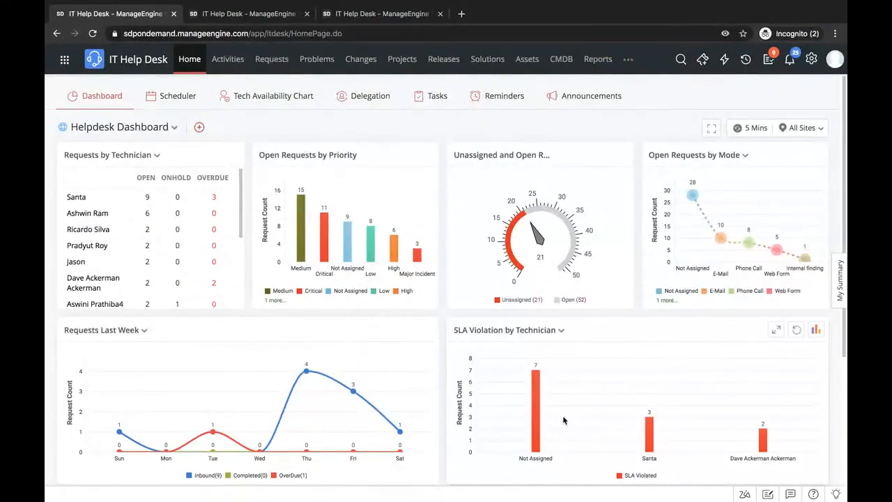
# - Start a new dashboard, browse the available widgets, preview the layout with all Requests widgets selected, and discard the dashboard
pyautogui.click(199, 127)
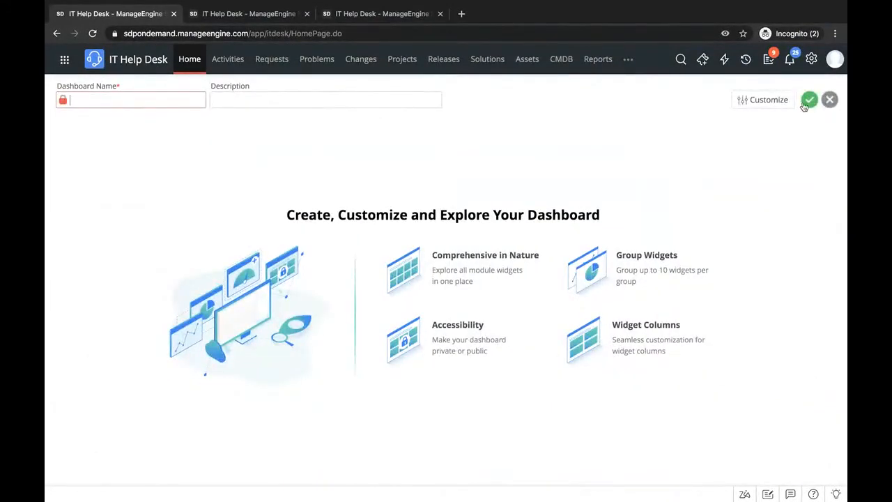
pyautogui.click(768, 101)
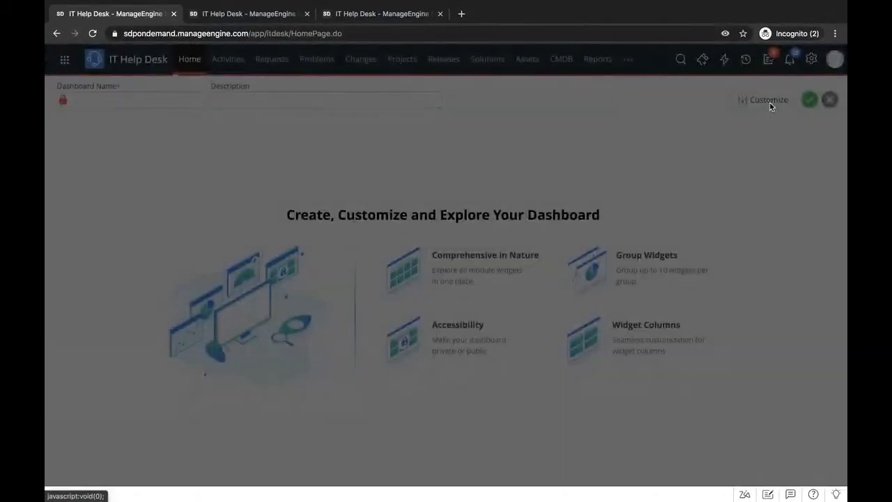
pyautogui.scroll(-3, 740, 372)
pyautogui.scroll(-3, 740, 373)
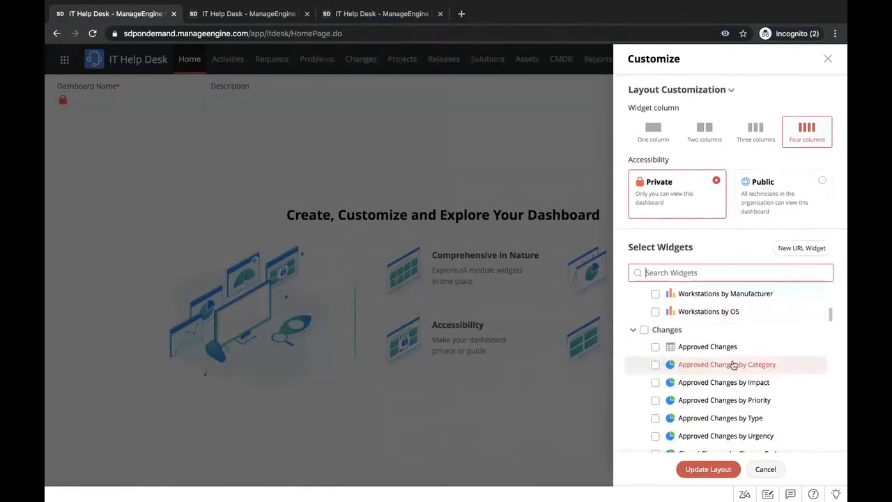
pyautogui.scroll(-10, 732, 364)
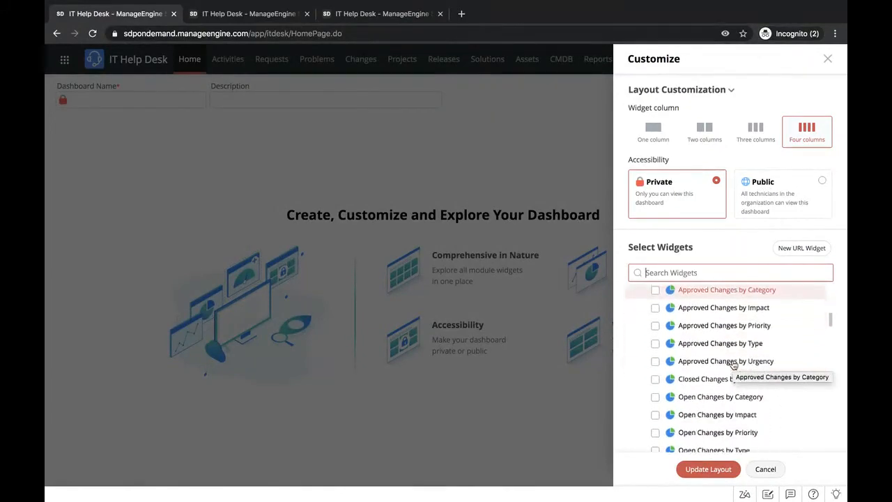
pyautogui.scroll(-10, 733, 364)
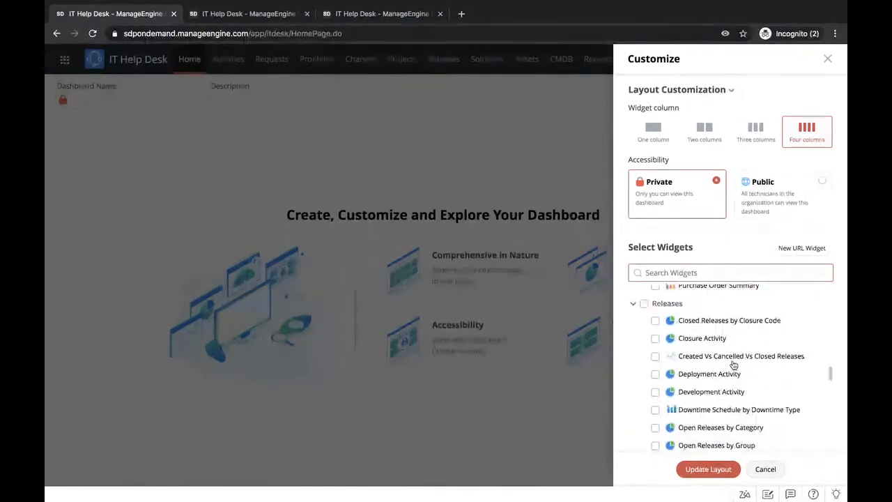
pyautogui.scroll(-5, 733, 365)
pyautogui.click(644, 295)
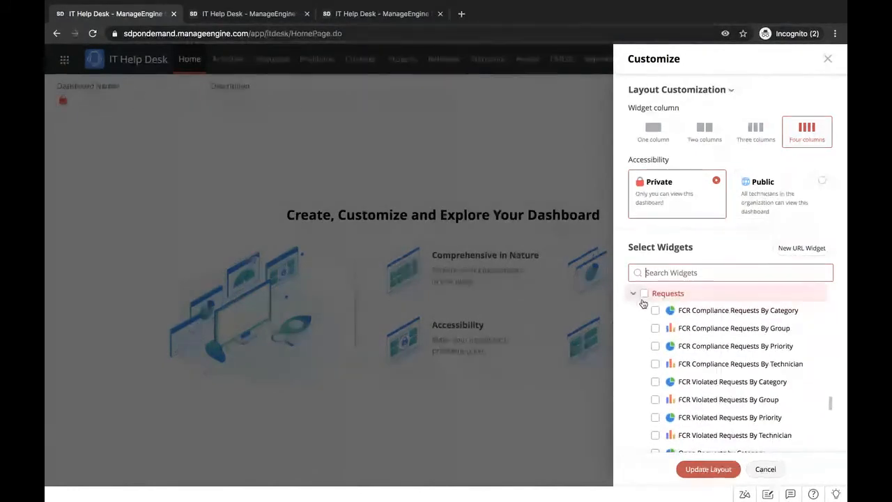
pyautogui.click(708, 469)
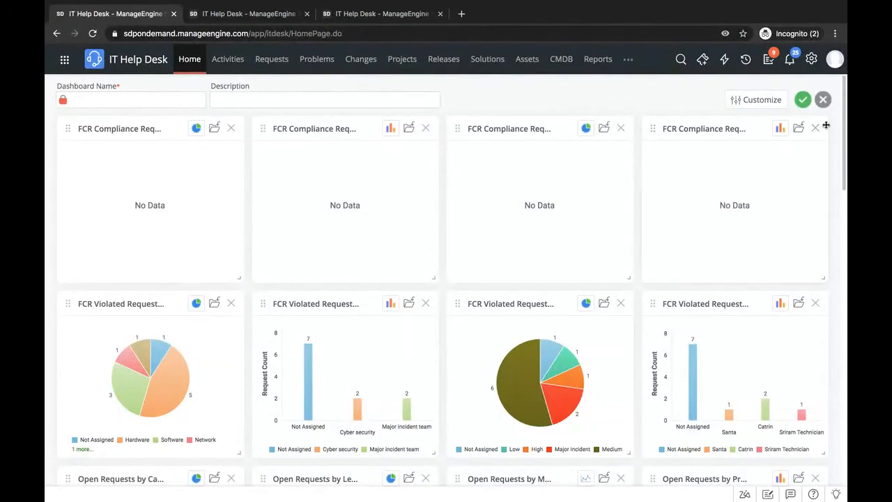
pyautogui.click(820, 99)
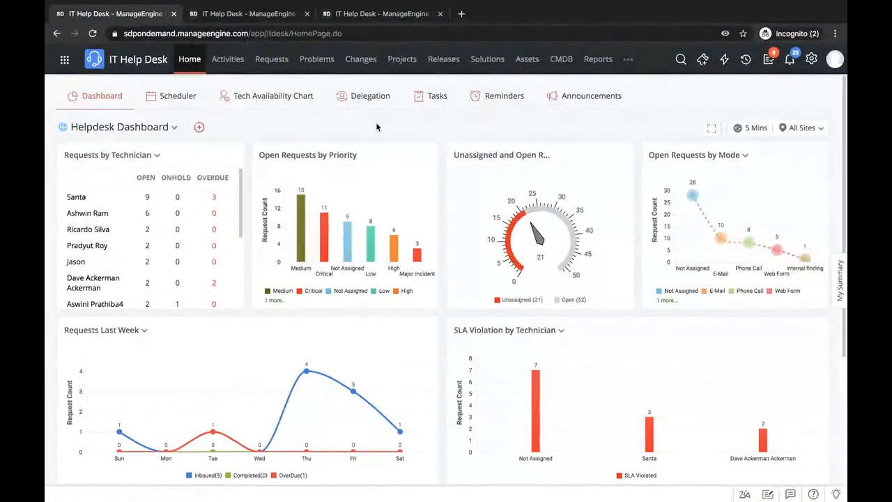
pyautogui.press('super+Tab')
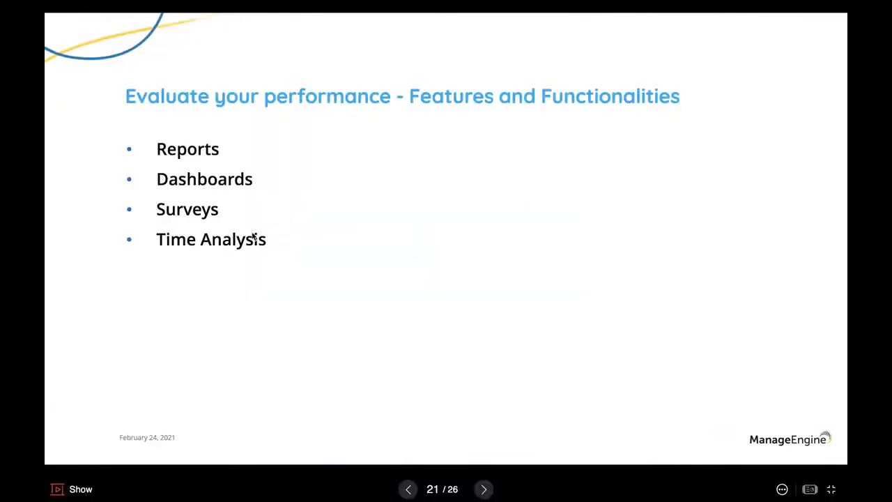
pyautogui.press('super+Tab')
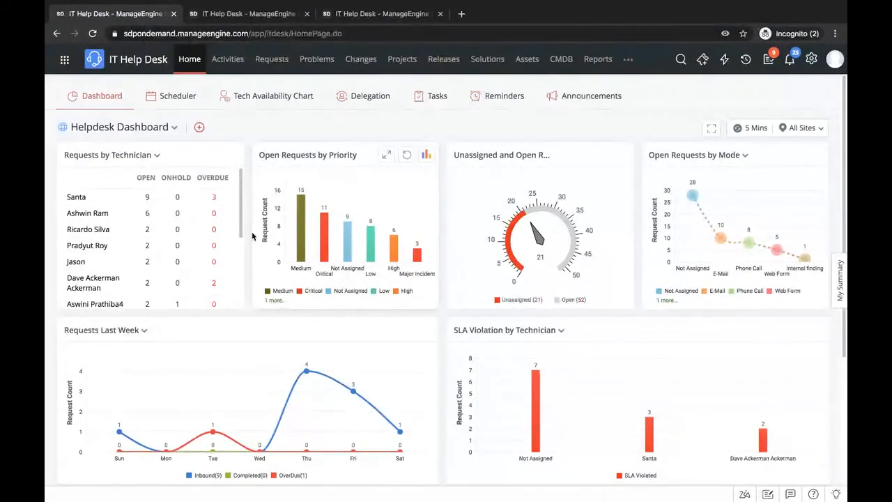
# - Find User Survey through the Setup search and review the Survey Settings page
pyautogui.click(811, 58)
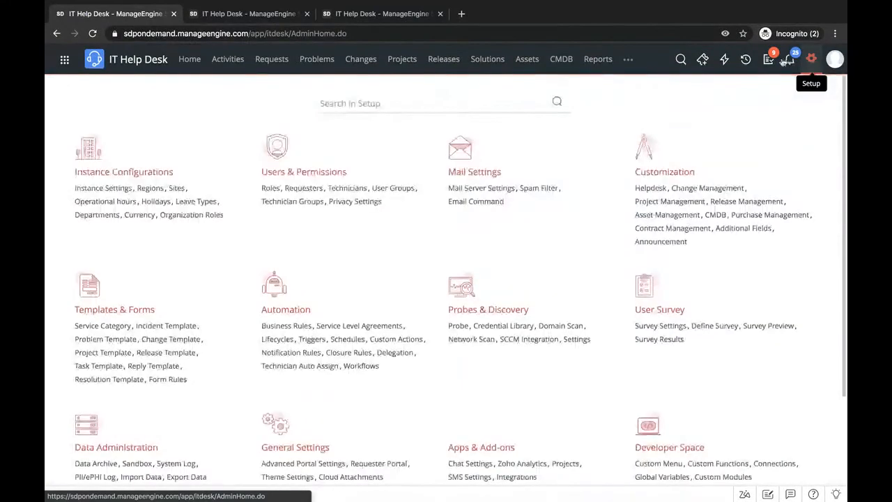
pyautogui.click(382, 102)
pyautogui.write('survey')
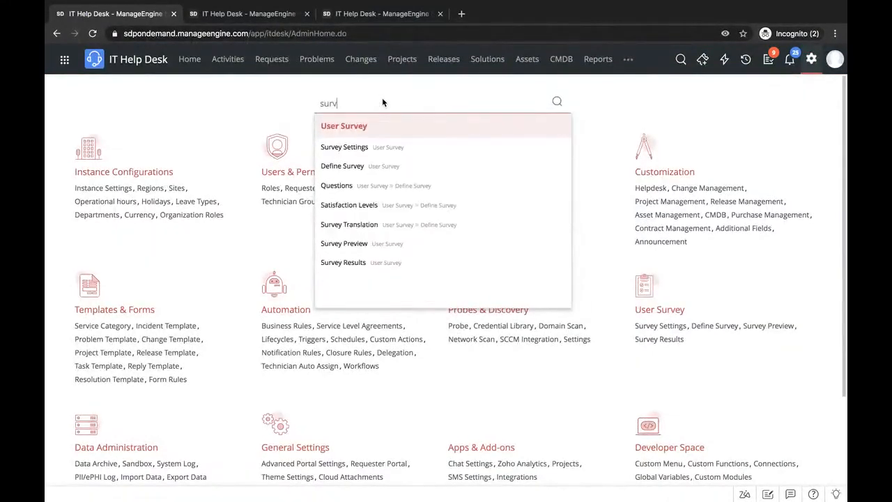
pyautogui.click(385, 126)
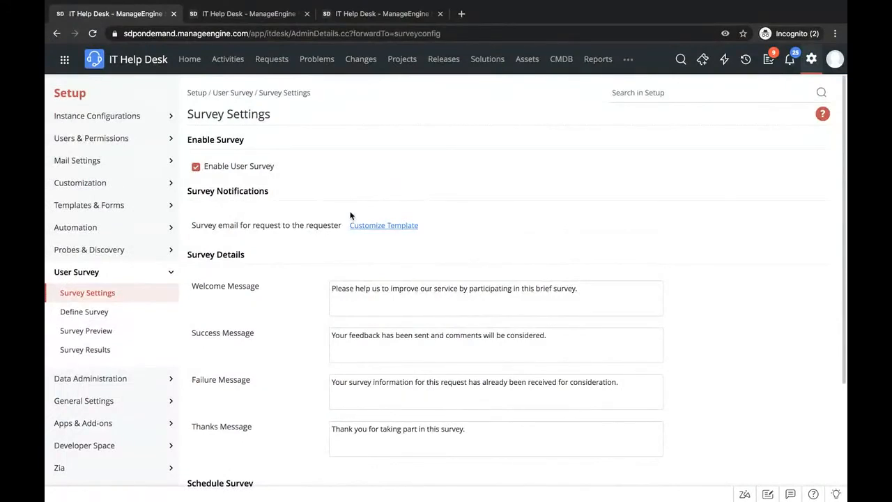
pyautogui.scroll(-1, 350, 216)
# - Review the defined survey questions and satisfaction levels, and view the Survey Results list
pyautogui.click(77, 267)
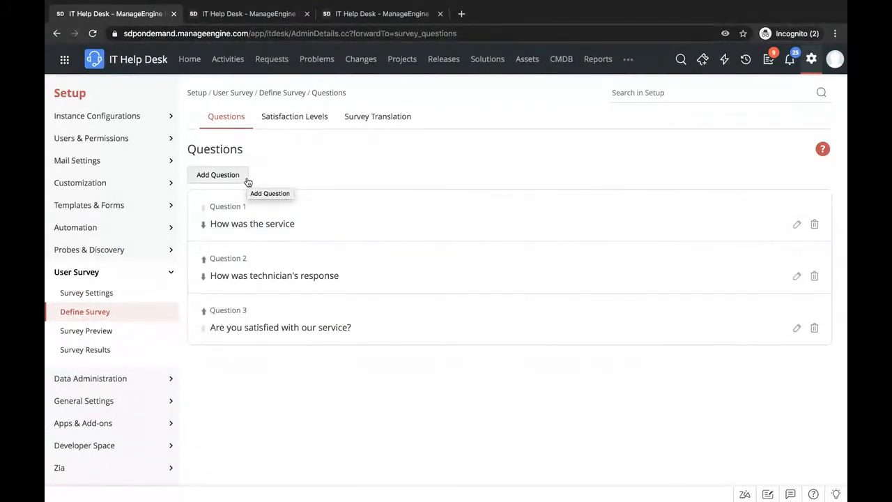
pyautogui.click(303, 124)
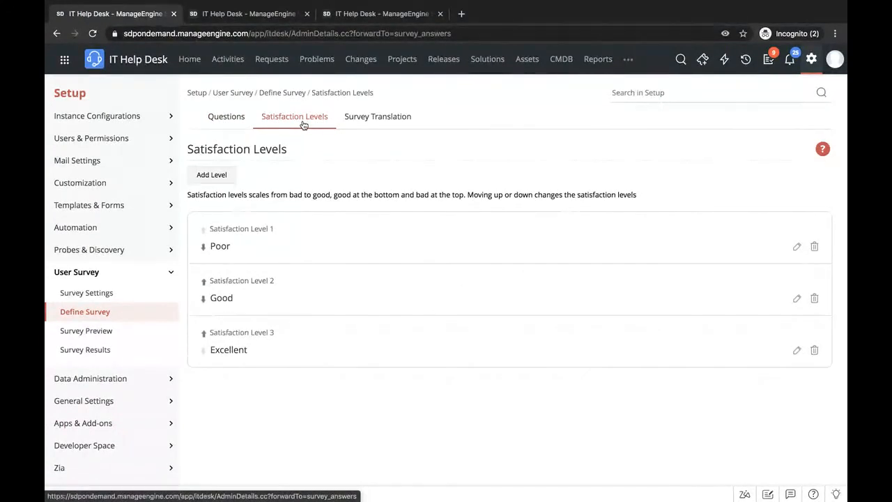
pyautogui.click(98, 350)
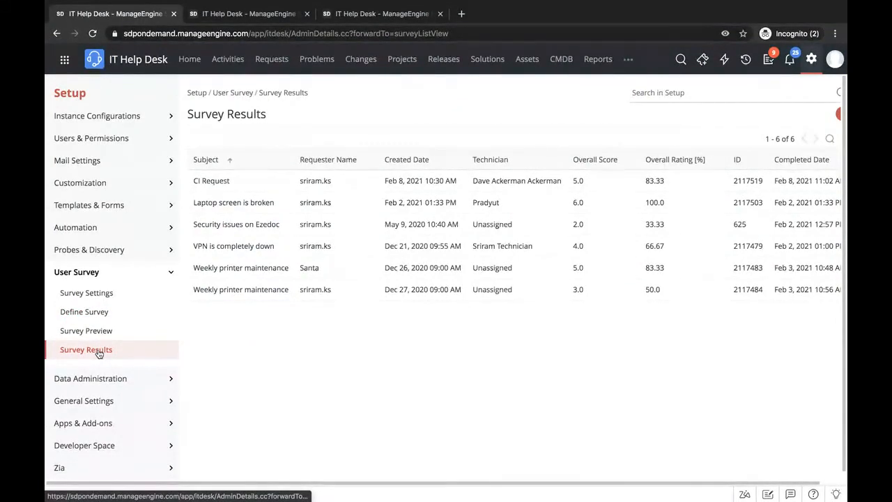
pyautogui.hotkey('ctrl', 'Left')
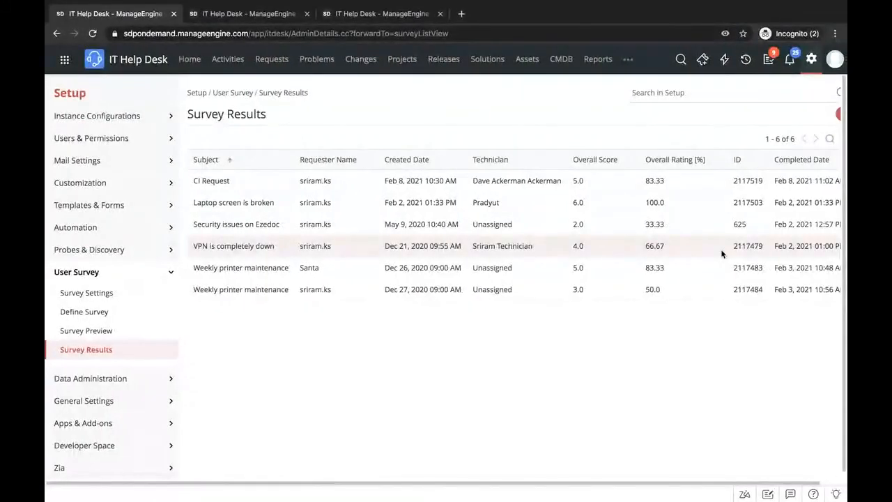
# - Open the topmost "Issue with receiving or sending emails" request and examine its Time Elapsed Analysis by status, group and technician
pyautogui.click(268, 69)
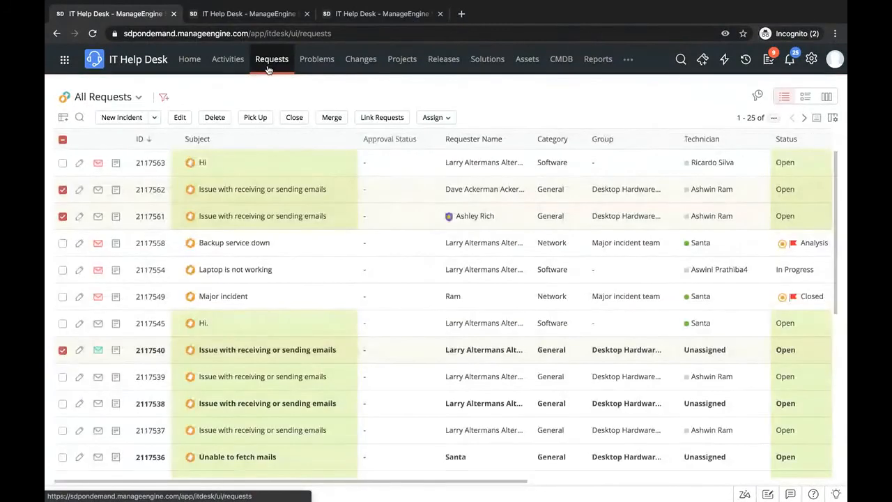
pyautogui.click(239, 190)
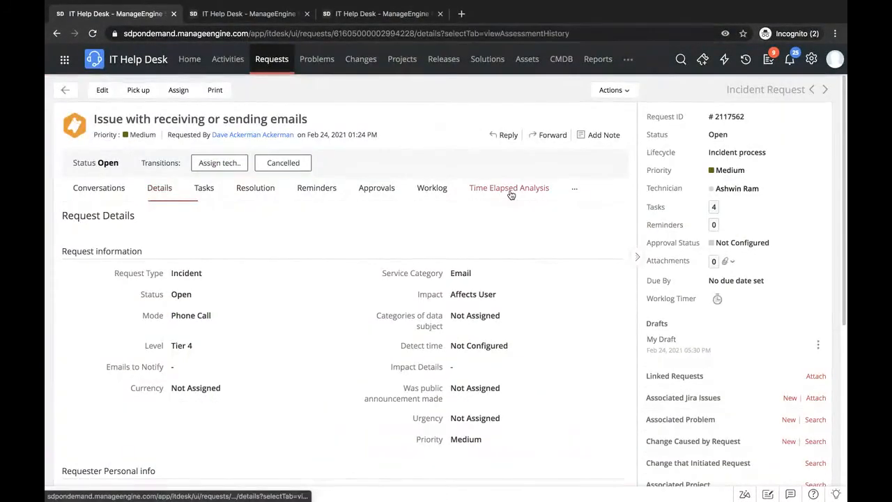
pyautogui.click(510, 194)
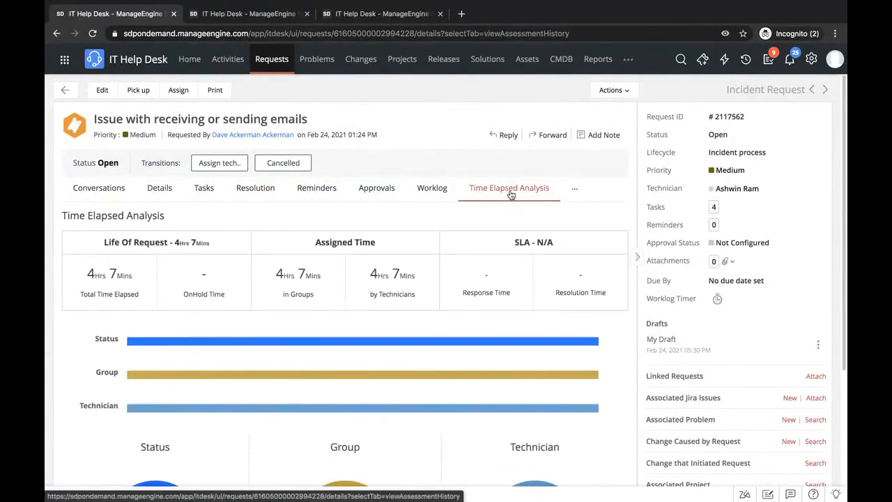
pyautogui.scroll(-2, 449, 241)
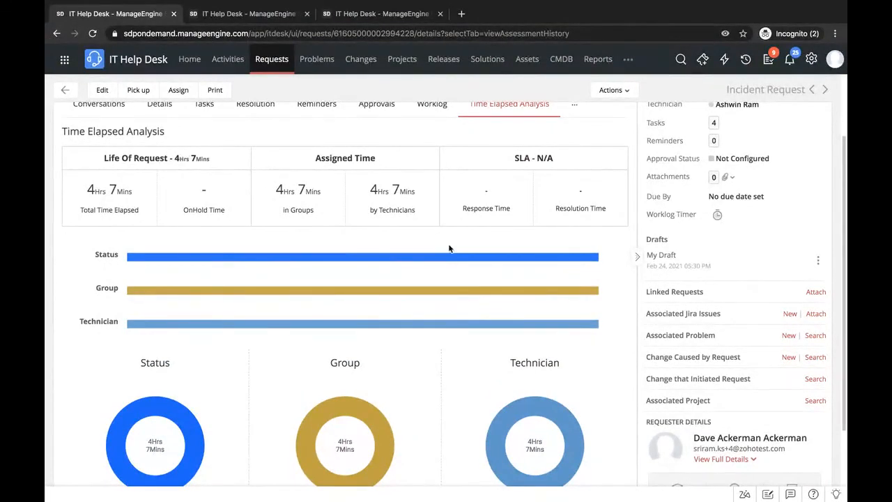
pyautogui.scroll(-1, 439, 320)
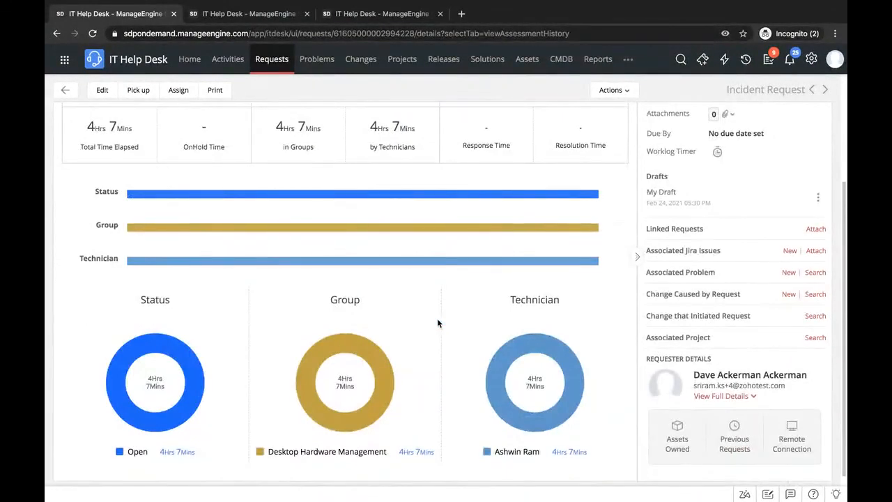
pyautogui.scroll(2, 437, 323)
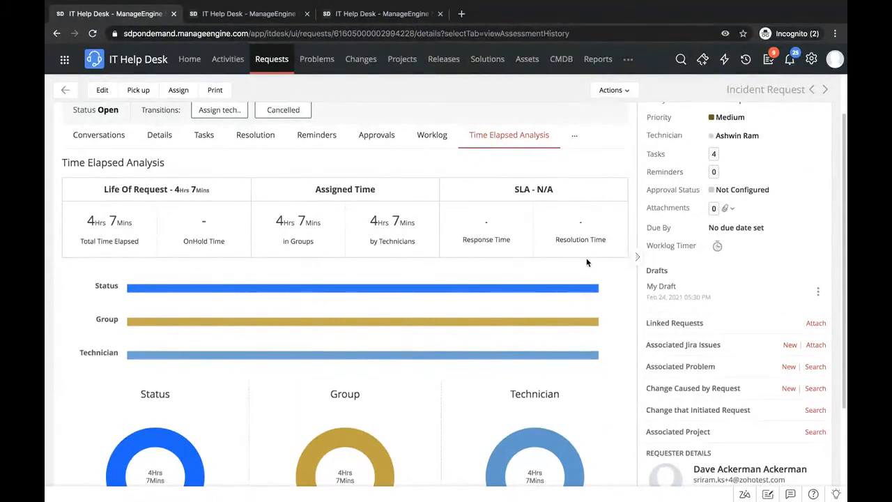
pyautogui.hotkey('ctrl', 'Left')
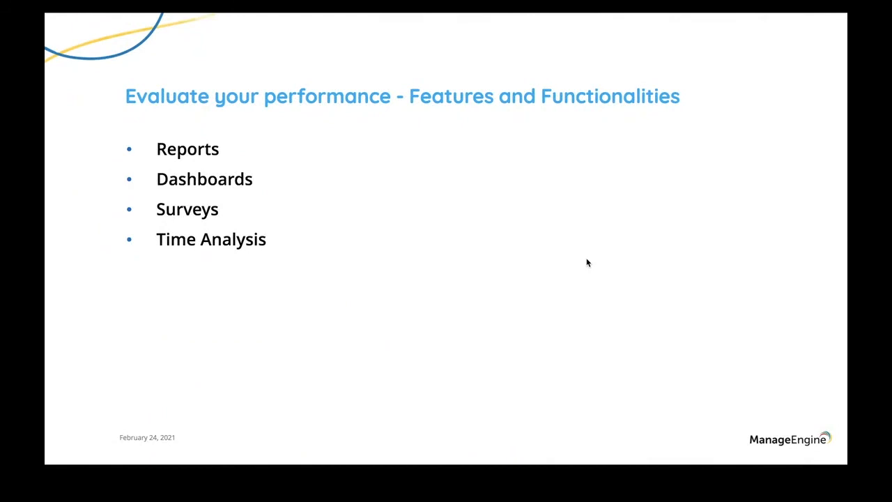
pyautogui.press('Right')
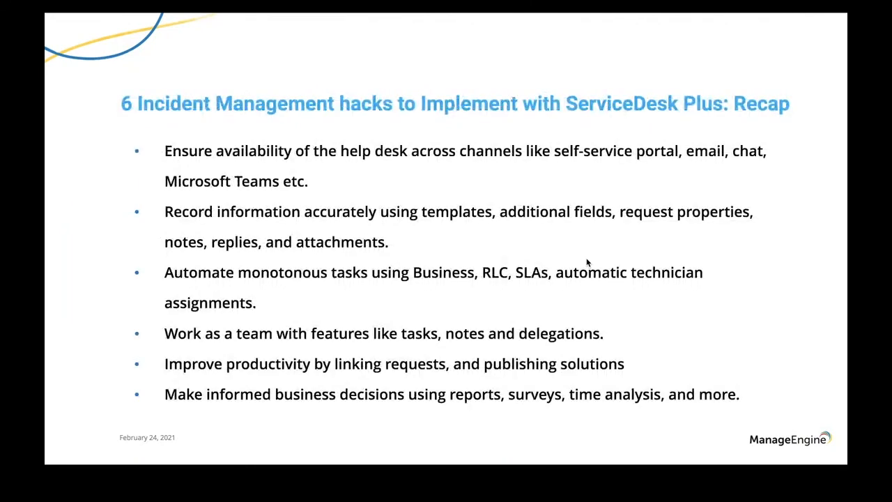